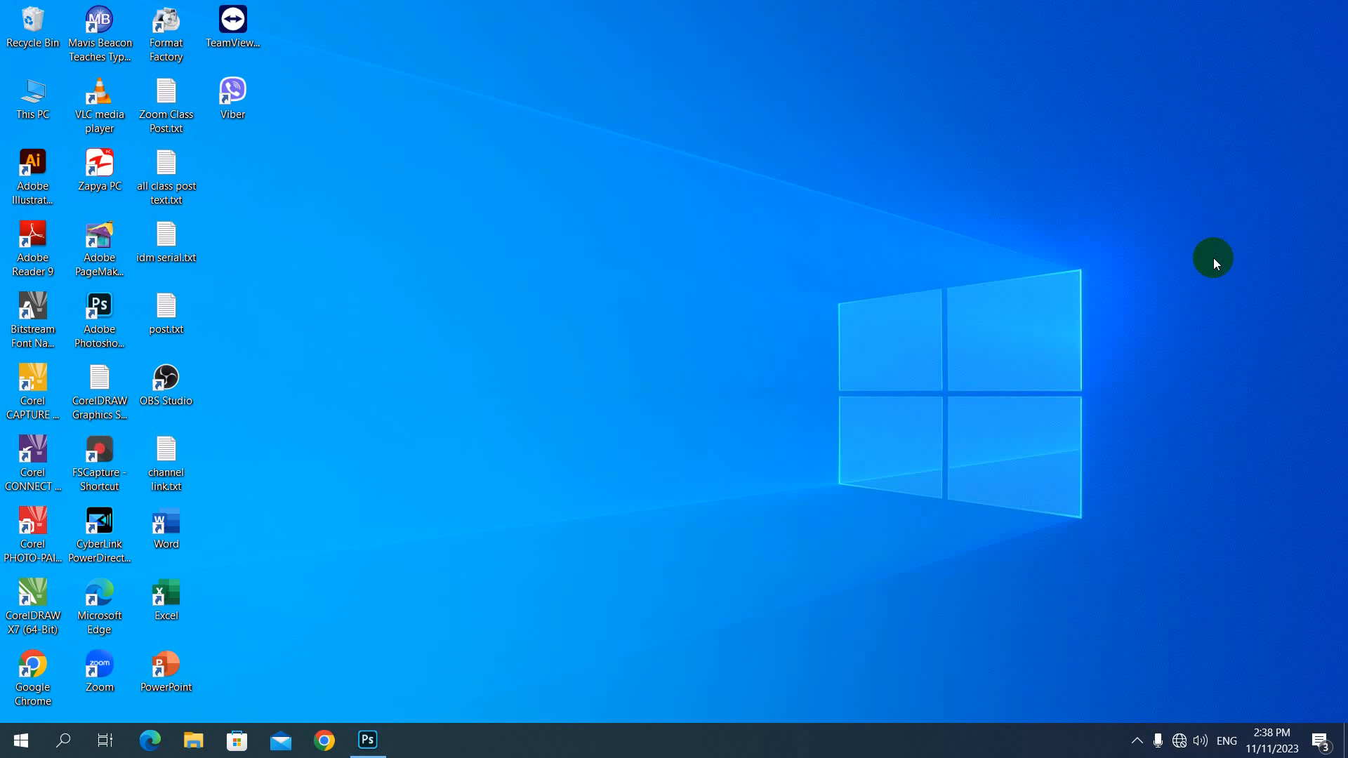
# - Switch to Photoshop and browse for files to open in DESIGN POST > photoshop Lesson video > photoshop ass image
pyautogui.click(368, 740)
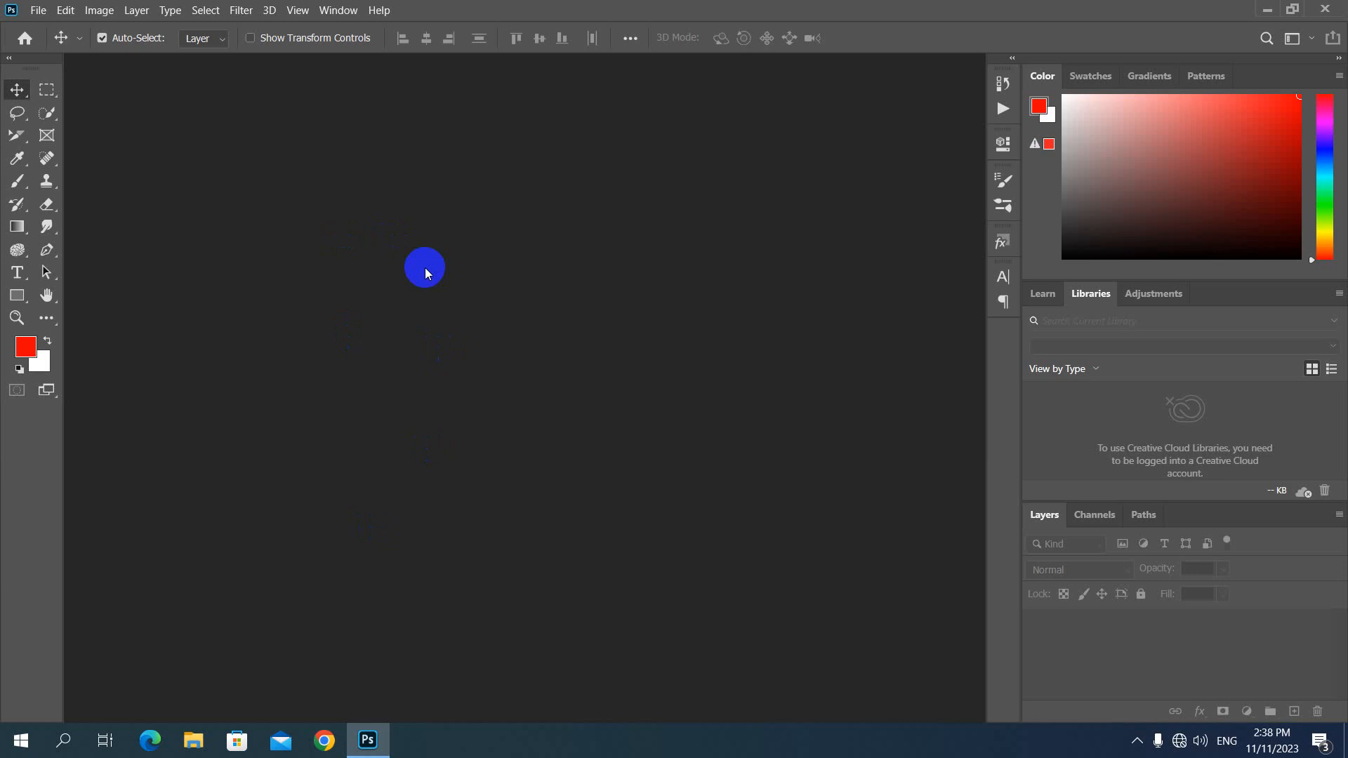
pyautogui.click(40, 13)
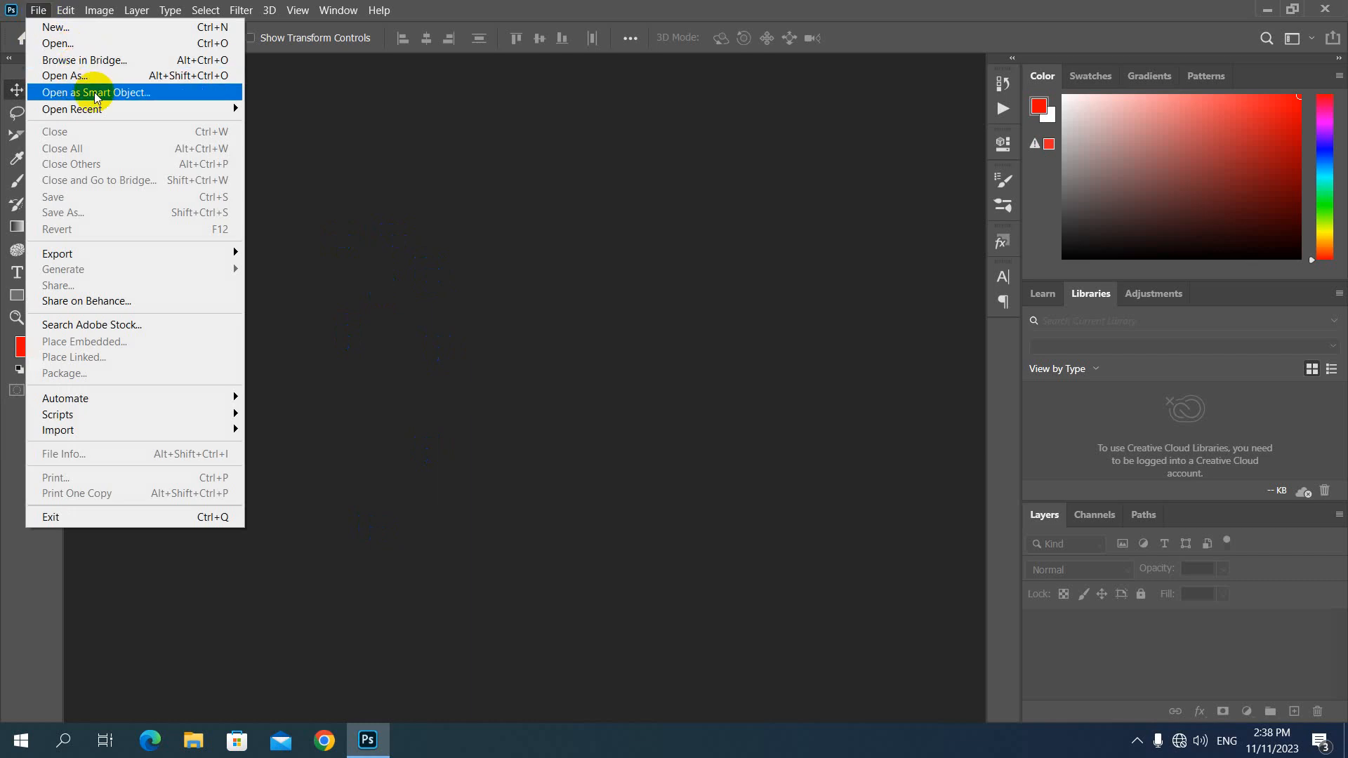
pyautogui.click(77, 43)
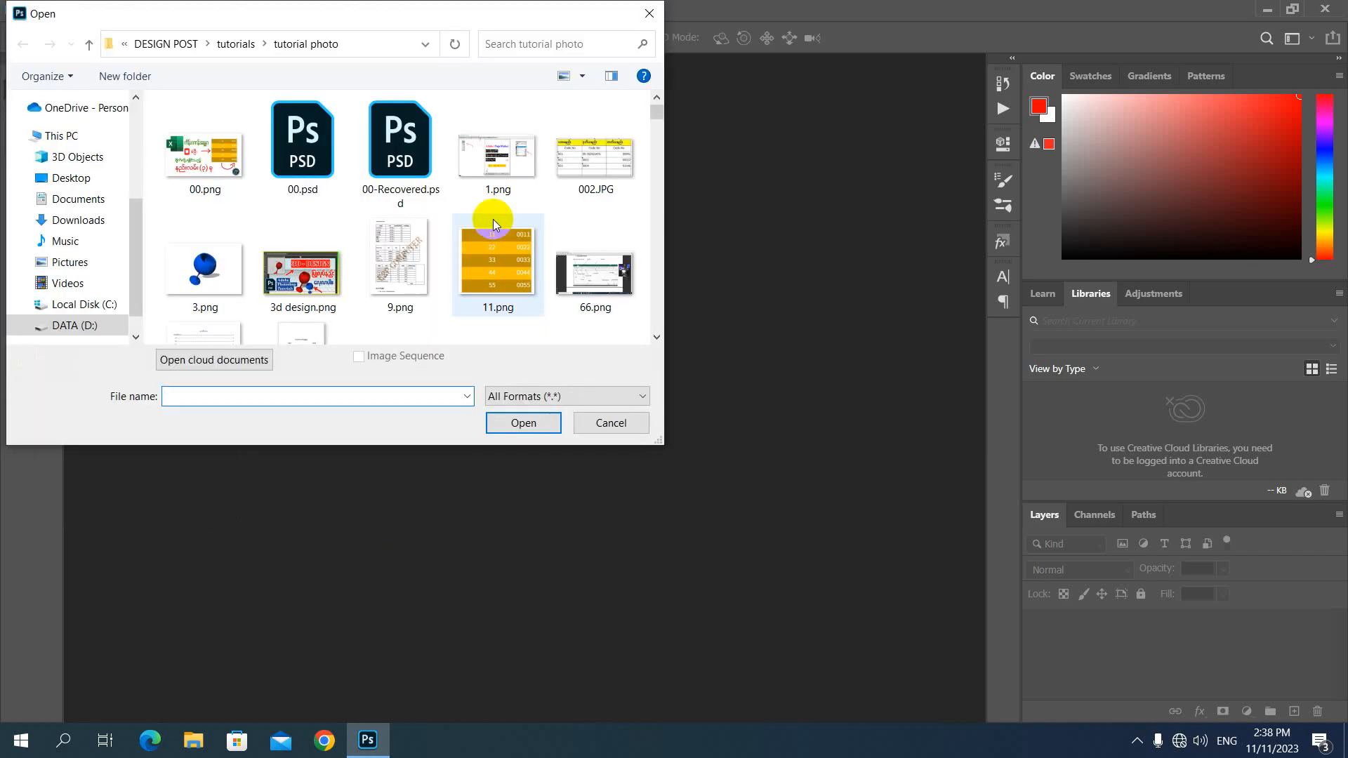
pyautogui.click(181, 45)
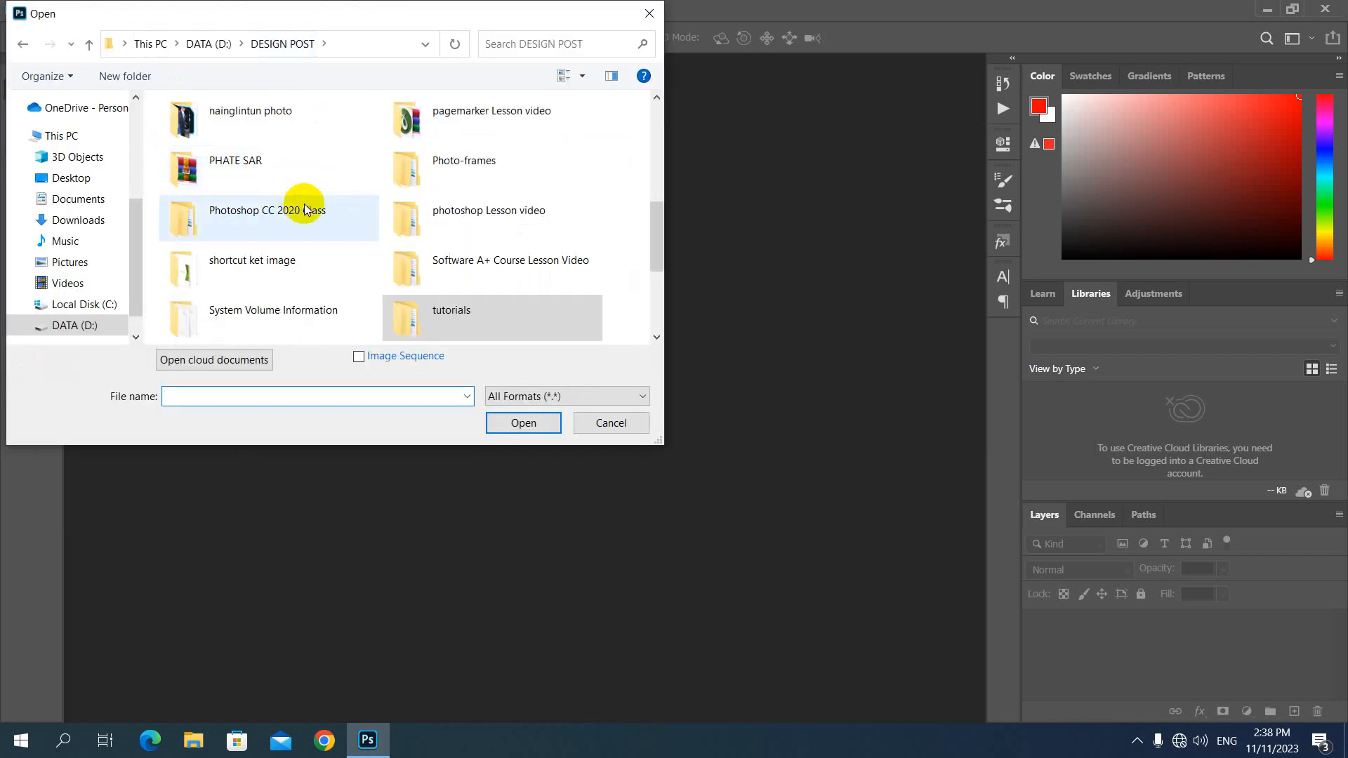
pyautogui.doubleClick(512, 212)
pyautogui.doubleClick(264, 129)
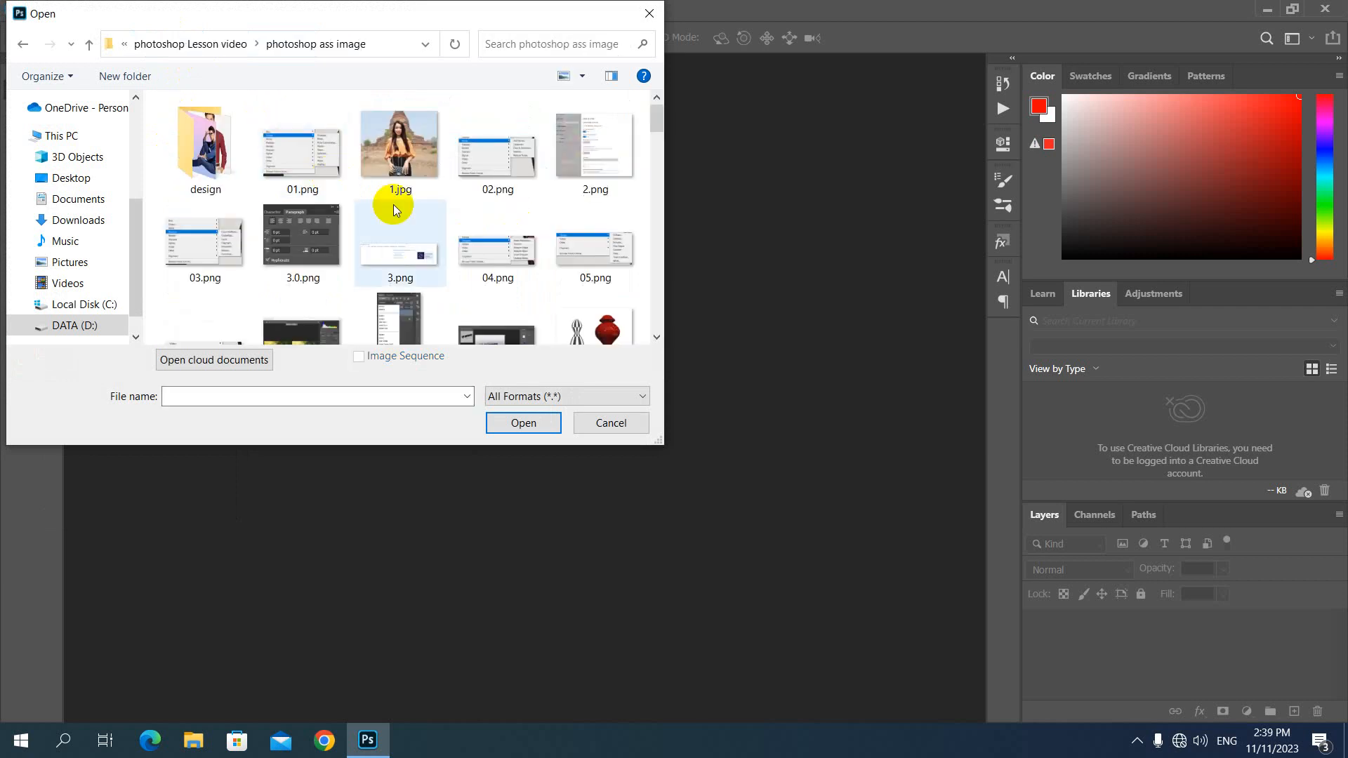
# - Open the images 255a22dd91a34eaaaecff85e32164146_l.jpg and juRt5.jpg together from the folder
pyautogui.scroll(-5, 443, 232)
pyautogui.scroll(-2, 456, 246)
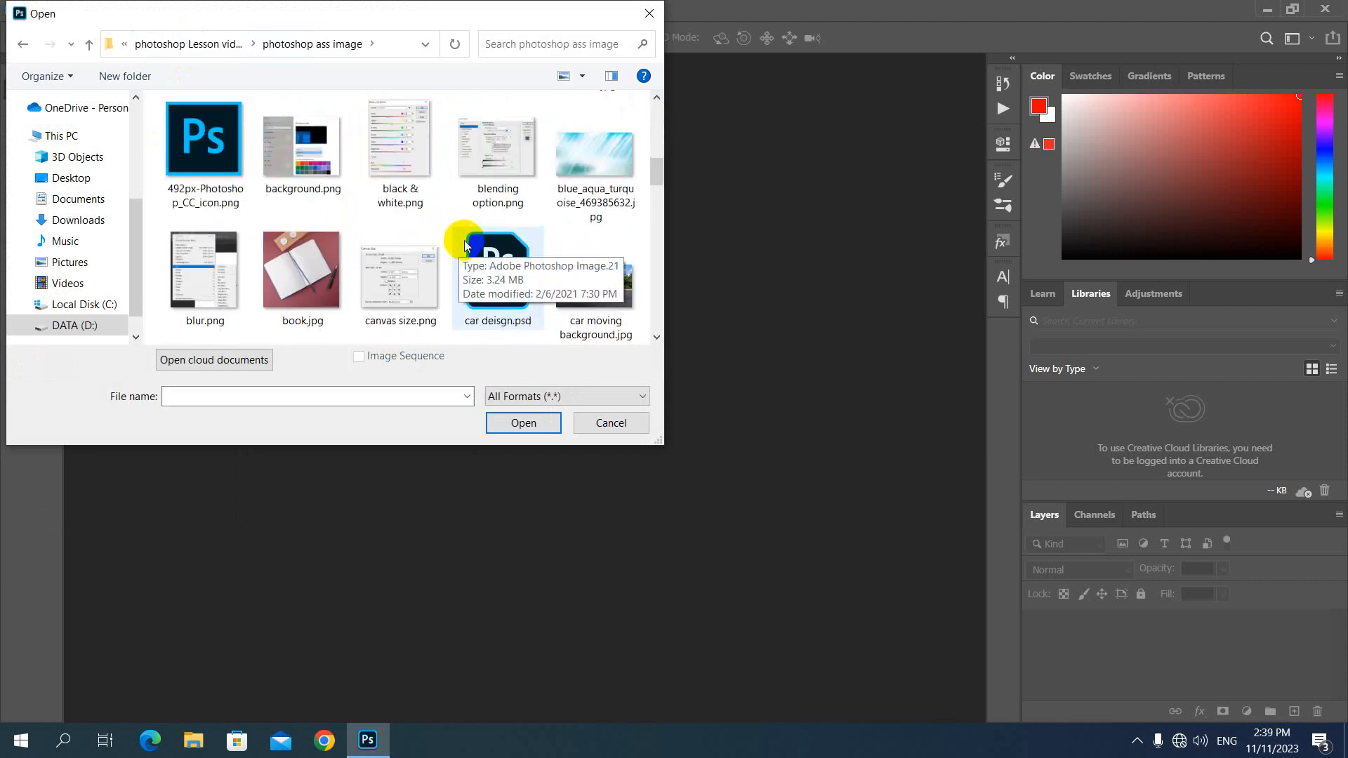
pyautogui.scroll(2, 484, 225)
pyautogui.click(588, 142)
pyautogui.scroll(-6, 436, 253)
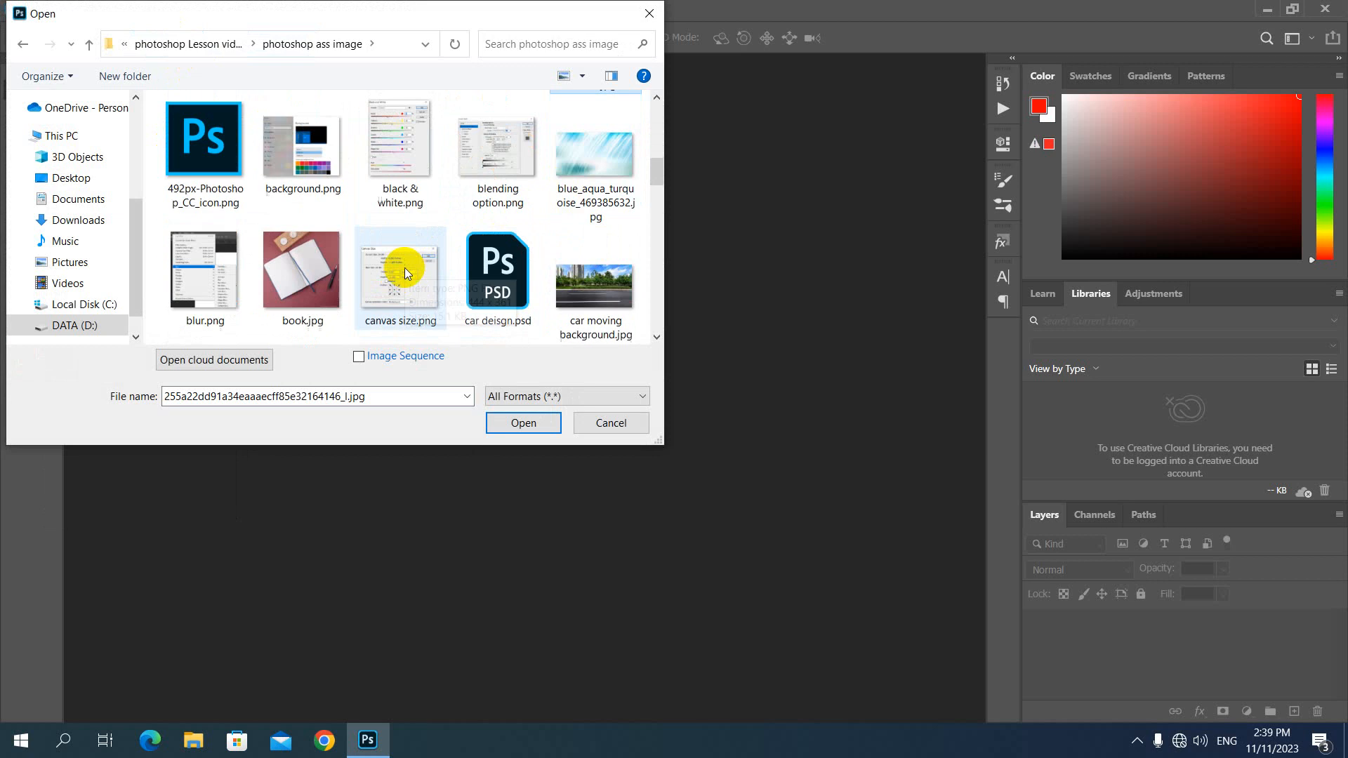
pyautogui.scroll(-3, 351, 249)
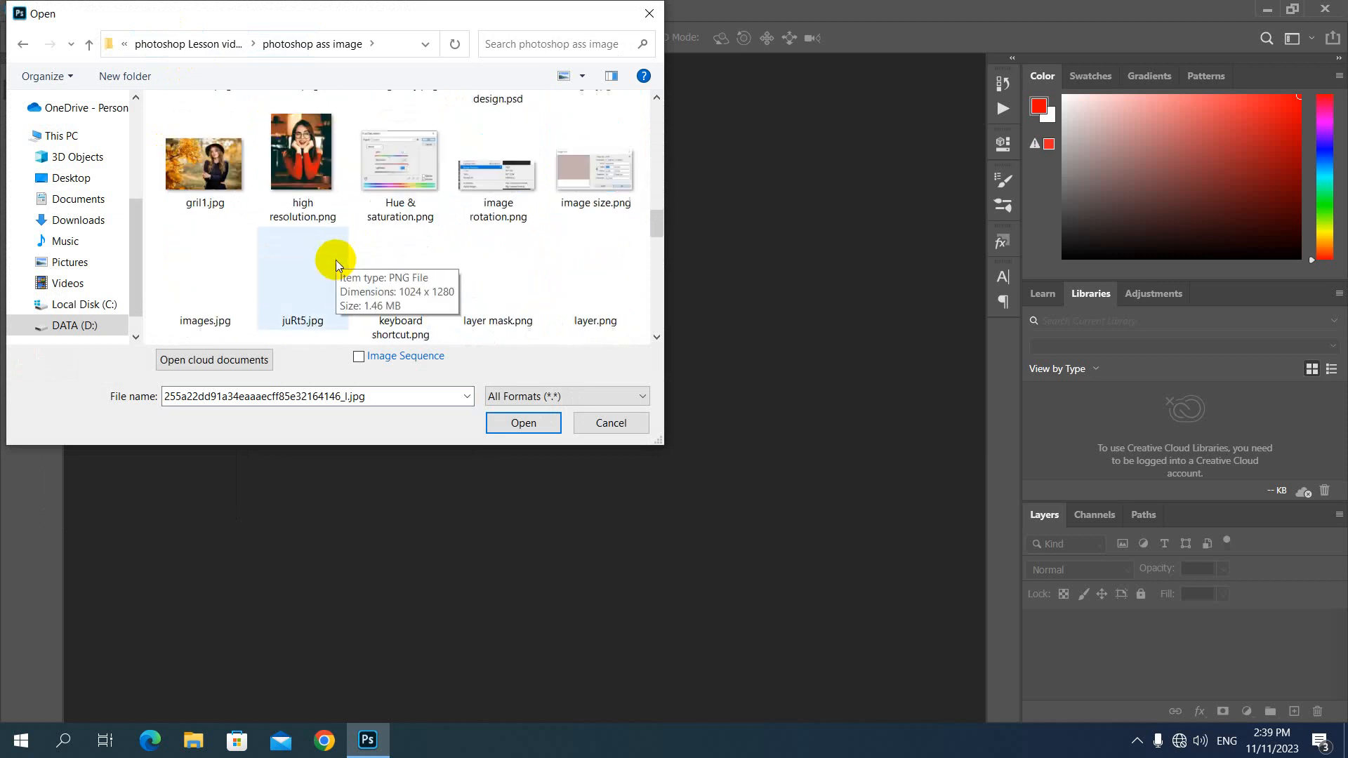
pyautogui.keyDown('ctrl'); pyautogui.click(301, 284); pyautogui.keyUp('ctrl')
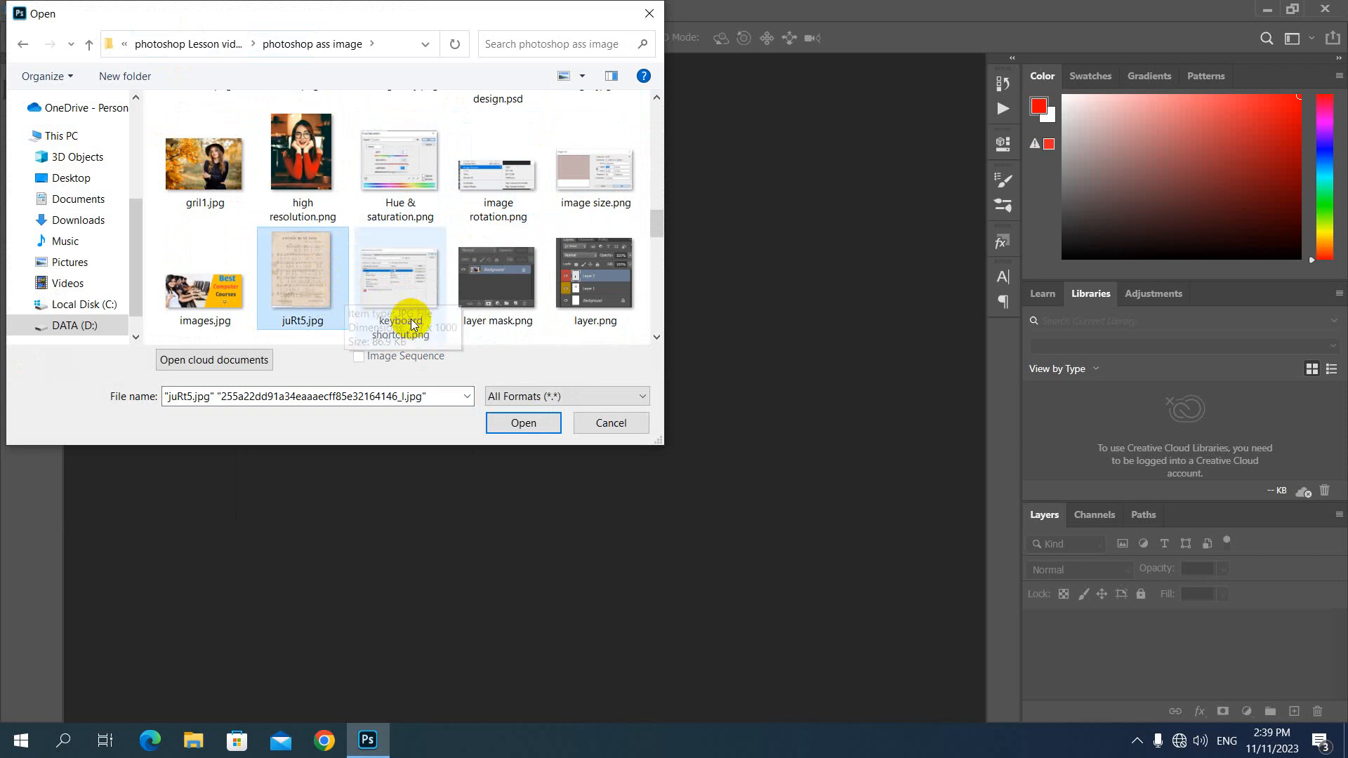
pyautogui.click(531, 423)
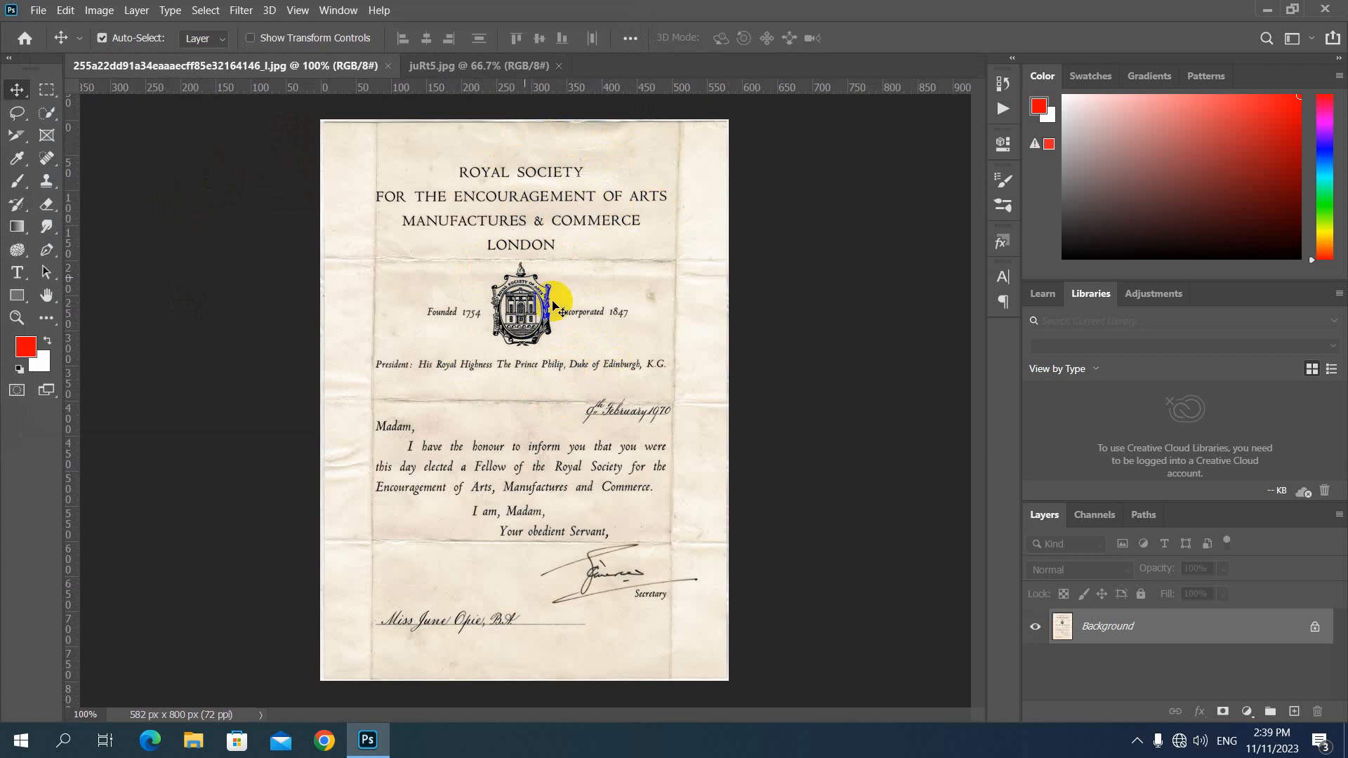
# - Examine the stains and discoloured paper over the whole page of the sheet music scan juRt5.jpg
pyautogui.press('ctrl')
pyautogui.hotkey('ctrl', 'Tab')
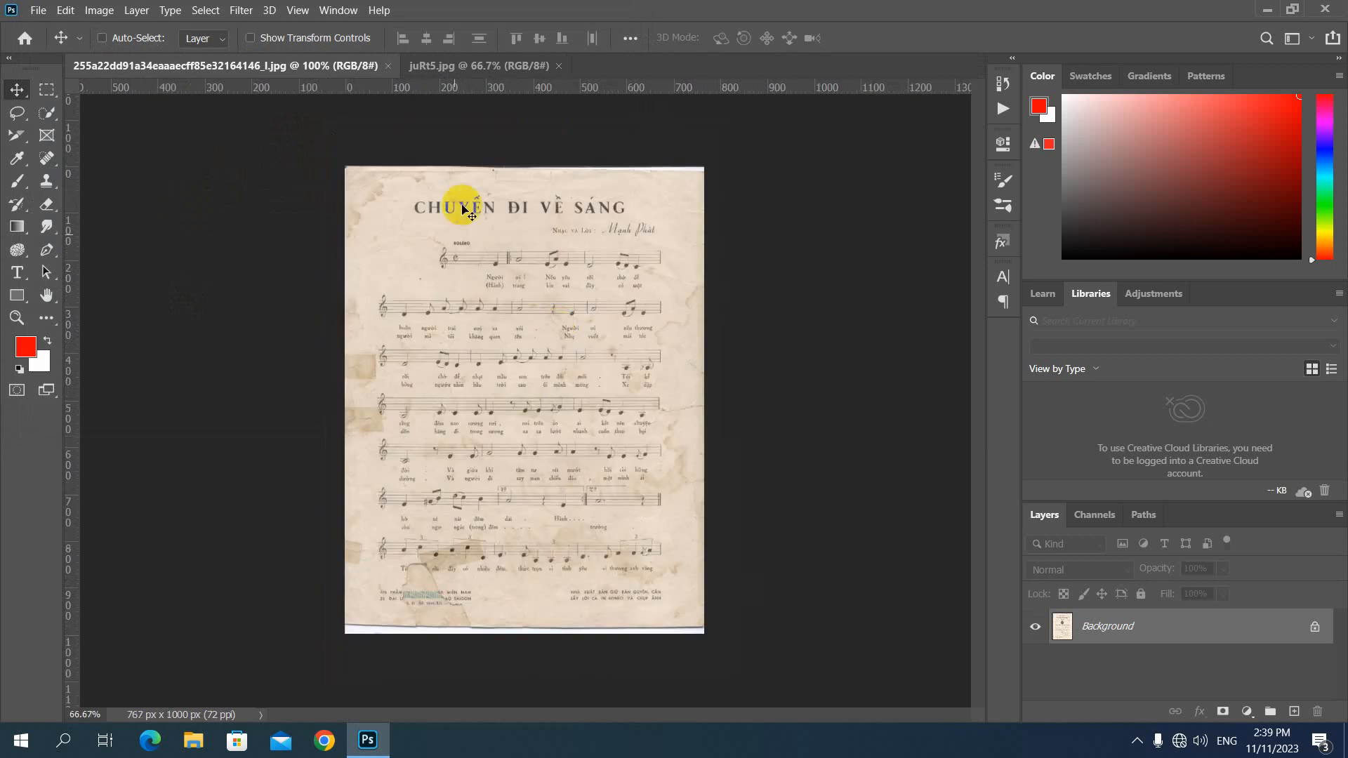
pyautogui.scroll(3, 333, 348)
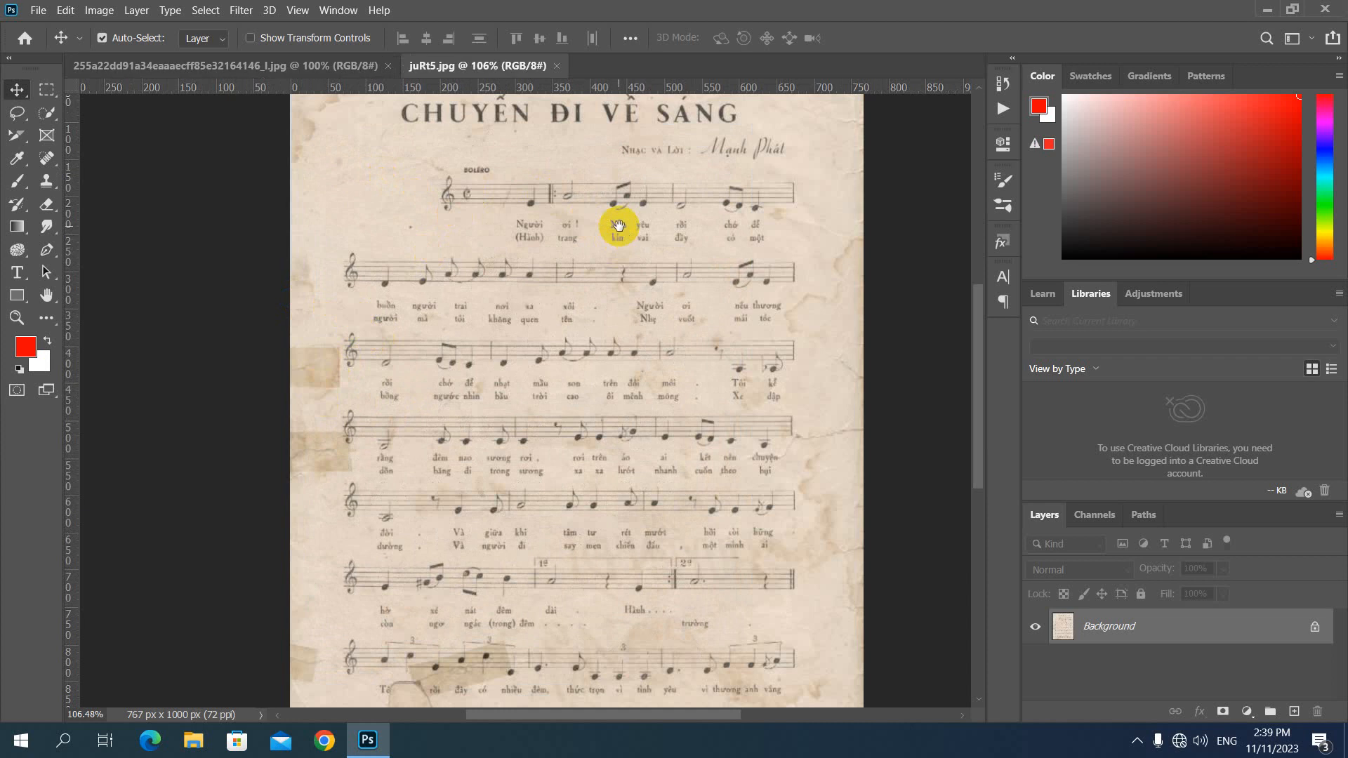
pyautogui.moveTo(614, 223); pyautogui.dragTo(599, 307)
pyautogui.scroll(-5, 611, 411)
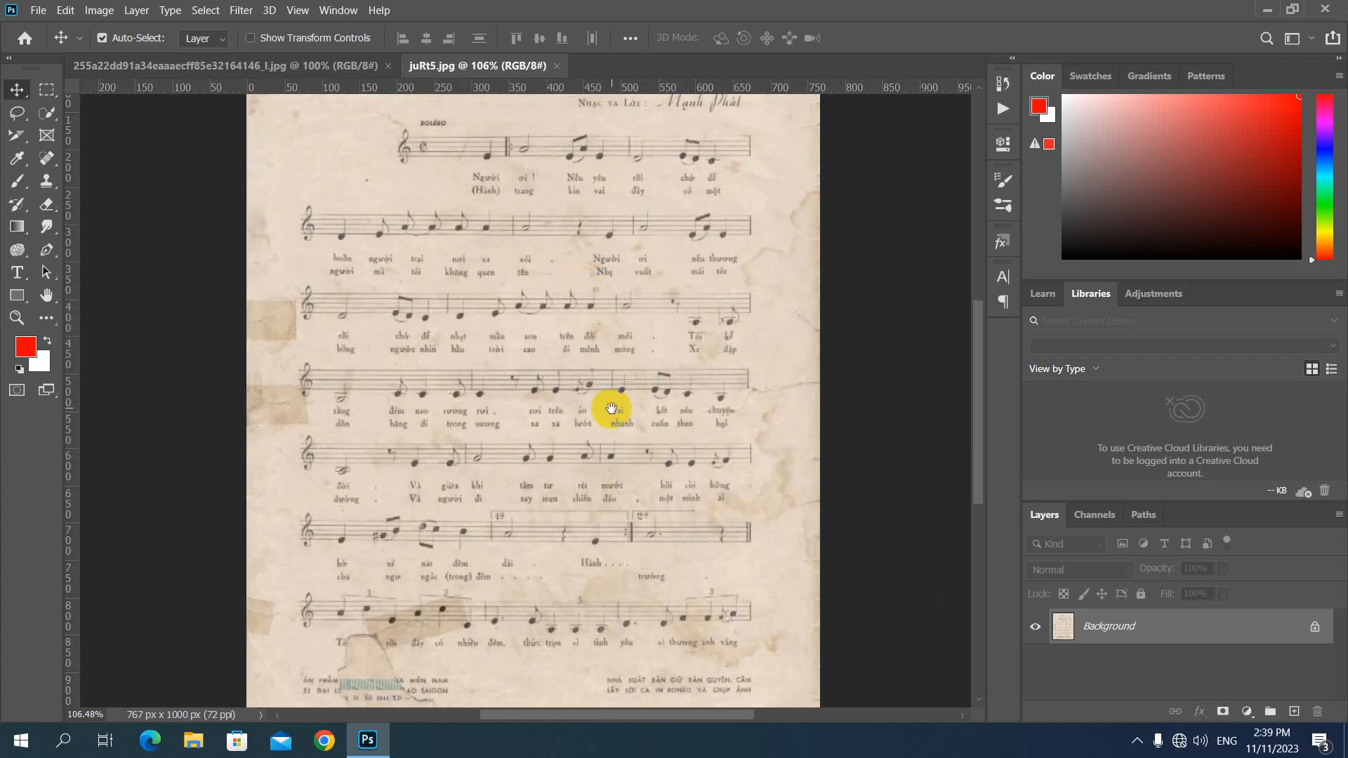
pyautogui.moveTo(624, 413); pyautogui.dragTo(632, 376)
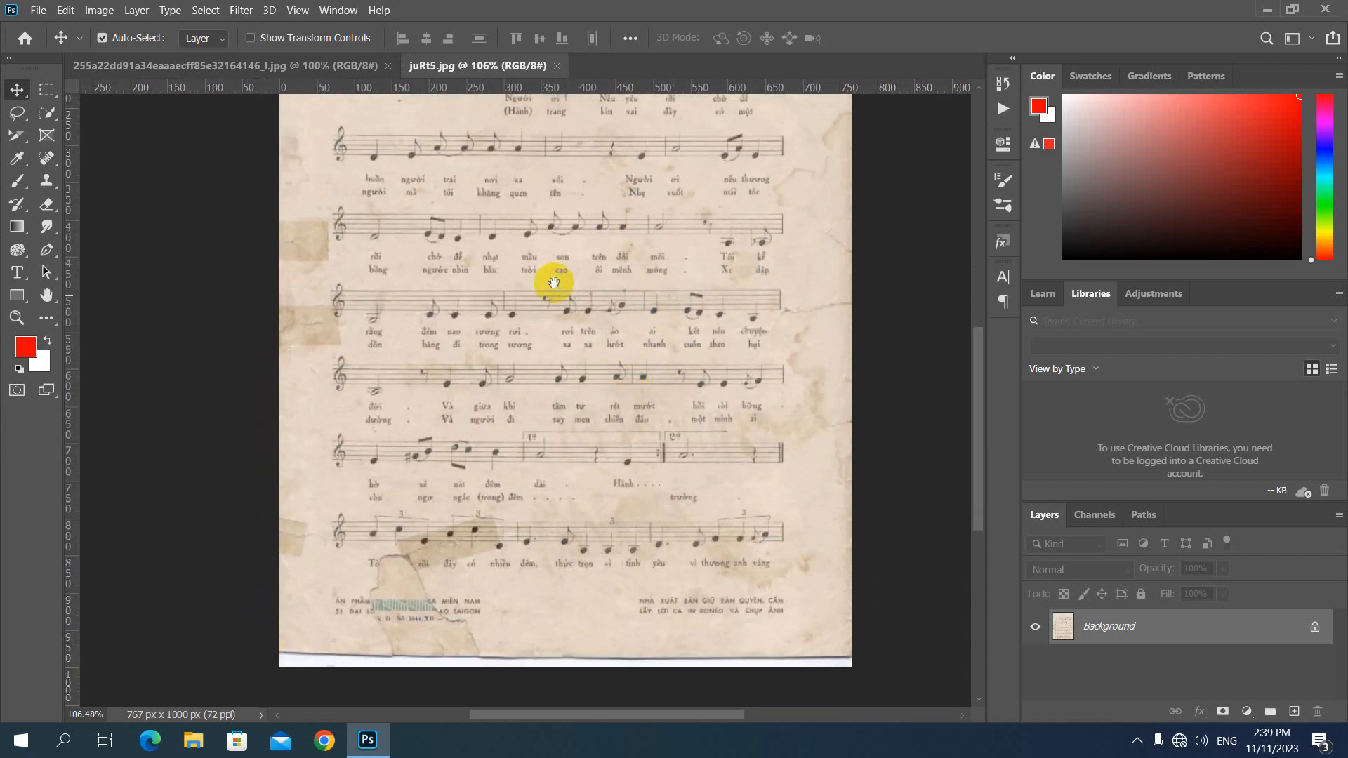
pyautogui.scroll(2, 562, 323)
pyautogui.scroll(2, 527, 302)
pyautogui.moveTo(524, 292); pyautogui.dragTo(525, 328)
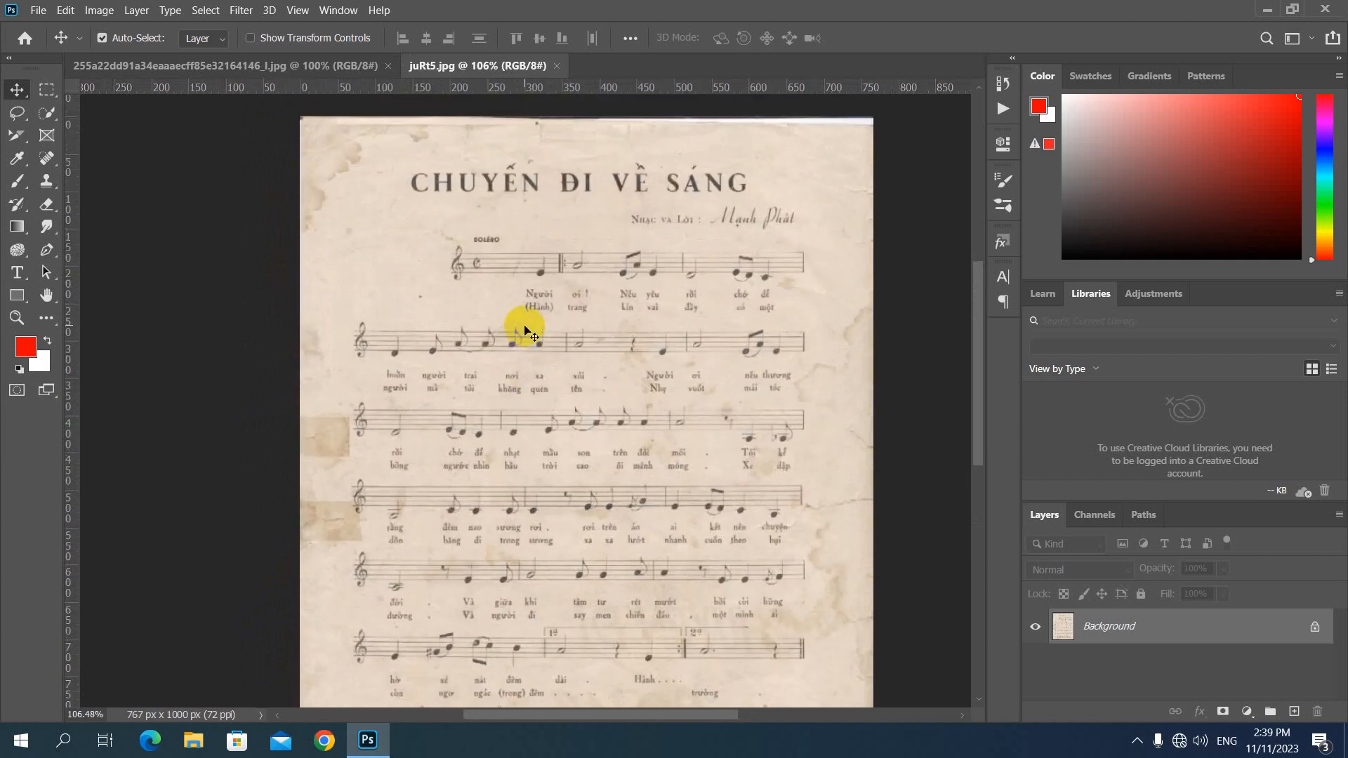
# - Return to the Royal Society letter and inspect its creases and print sharpness around the crest
pyautogui.hotkey('ctrl', 'Tab')
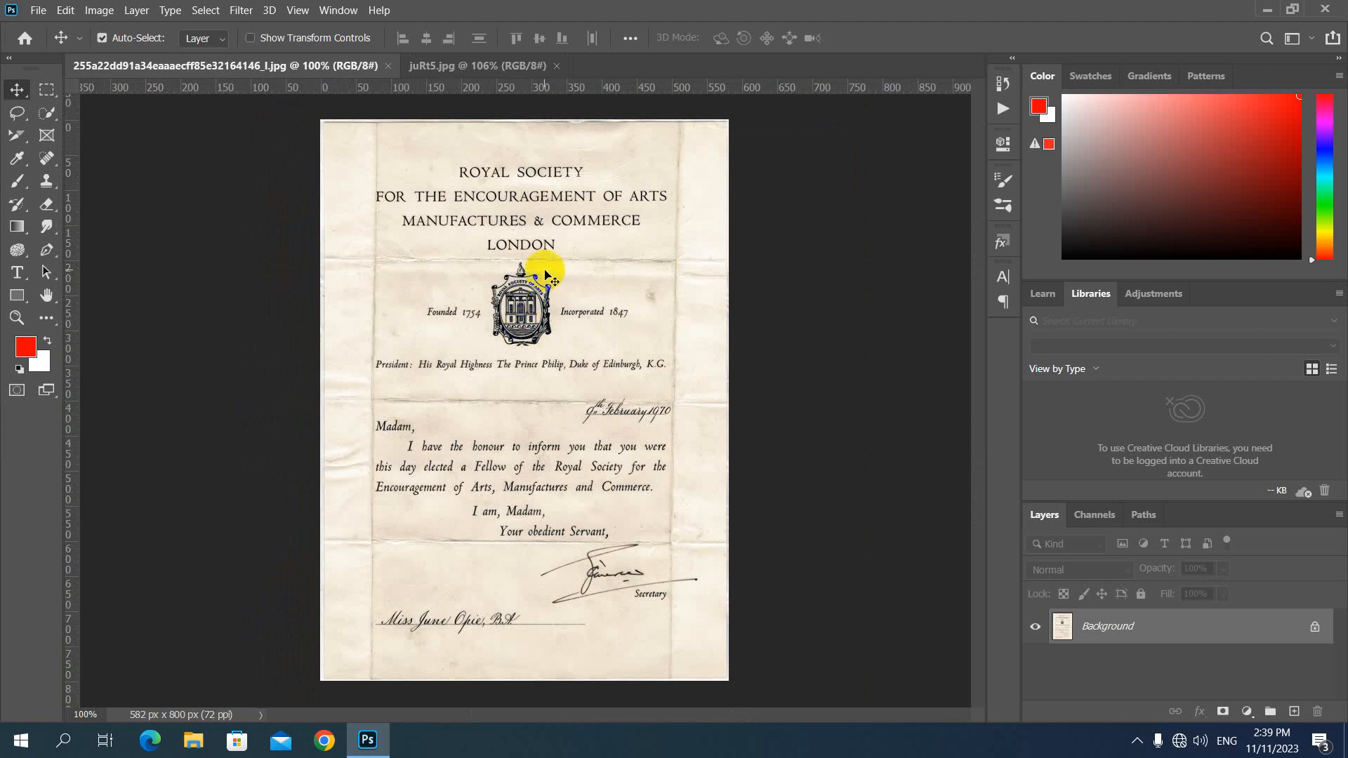
pyautogui.scroll(2, 537, 292)
pyautogui.scroll(-2, 539, 295)
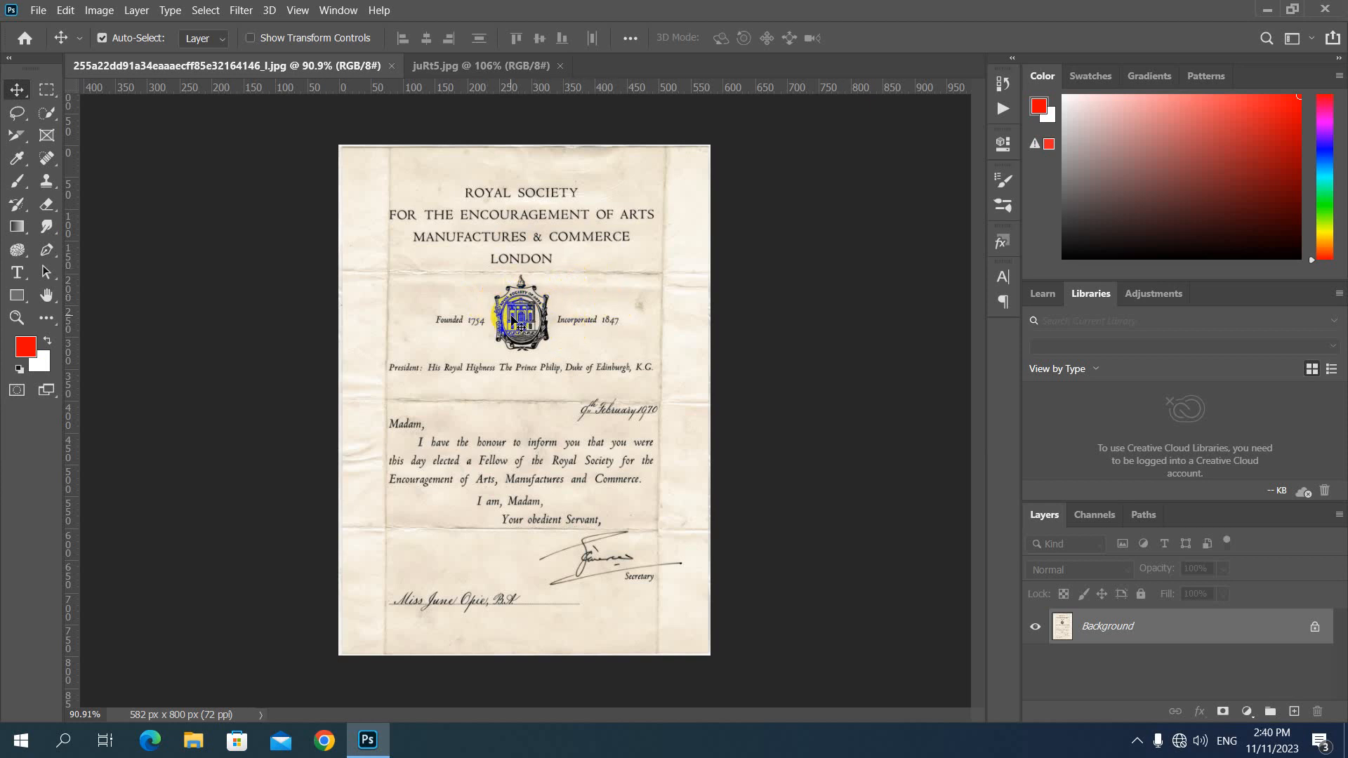
pyautogui.scroll(2, 475, 292)
pyautogui.scroll(4, 475, 292)
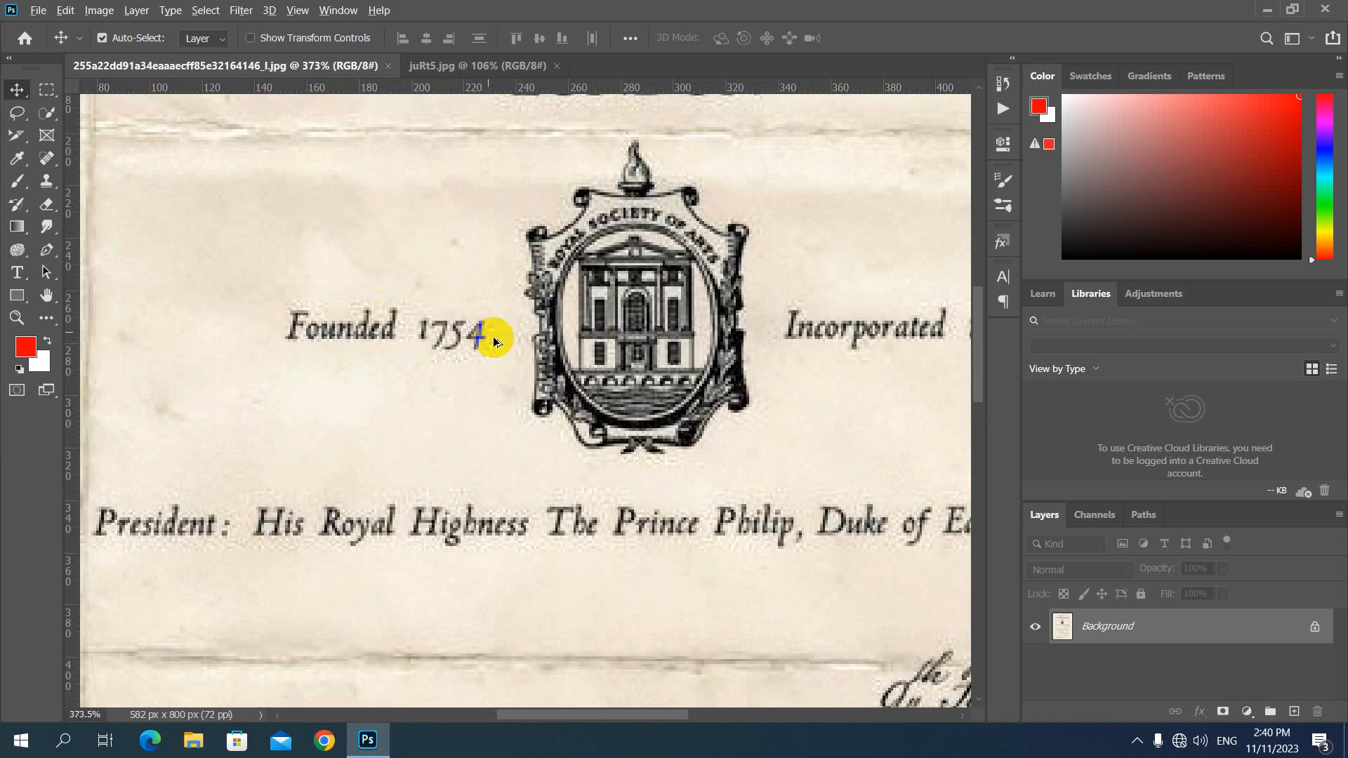
pyautogui.scroll(-5, 490, 340)
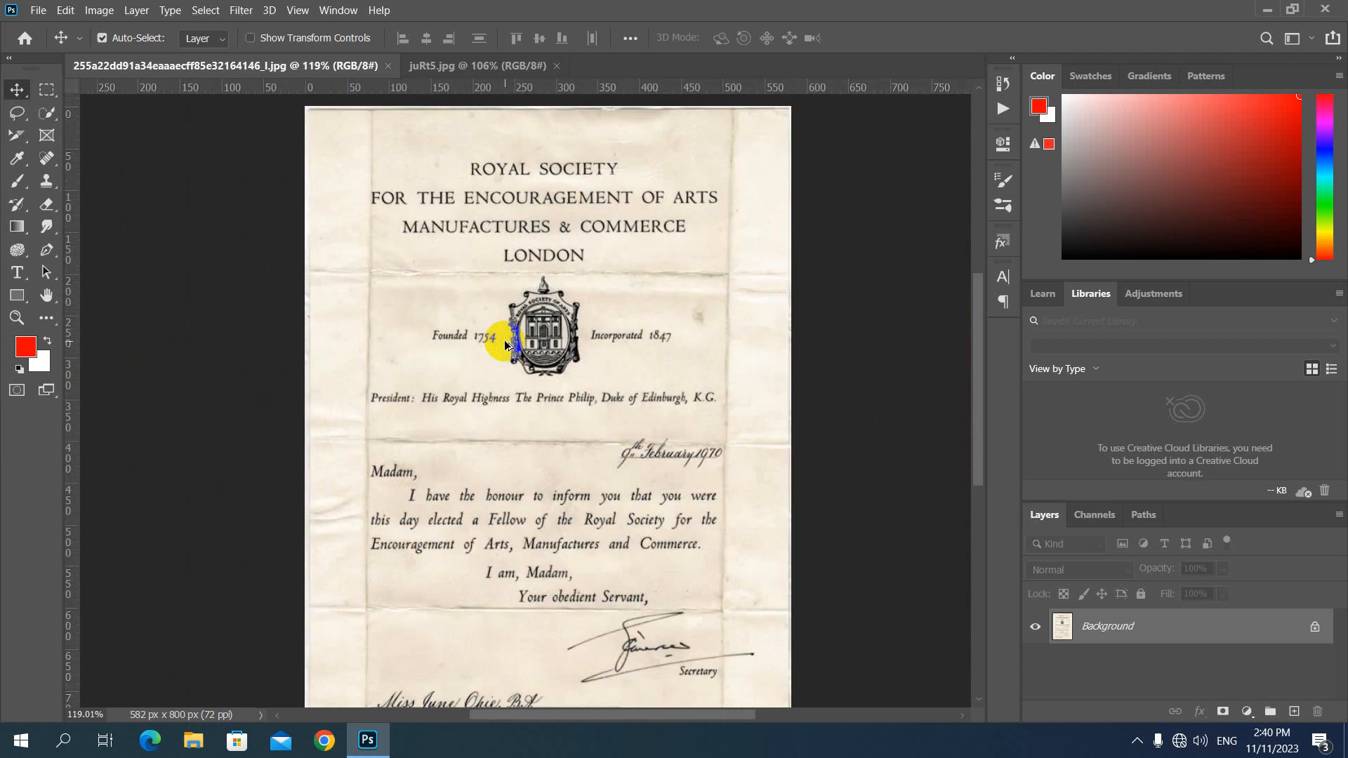
pyautogui.scroll(-1, 505, 344)
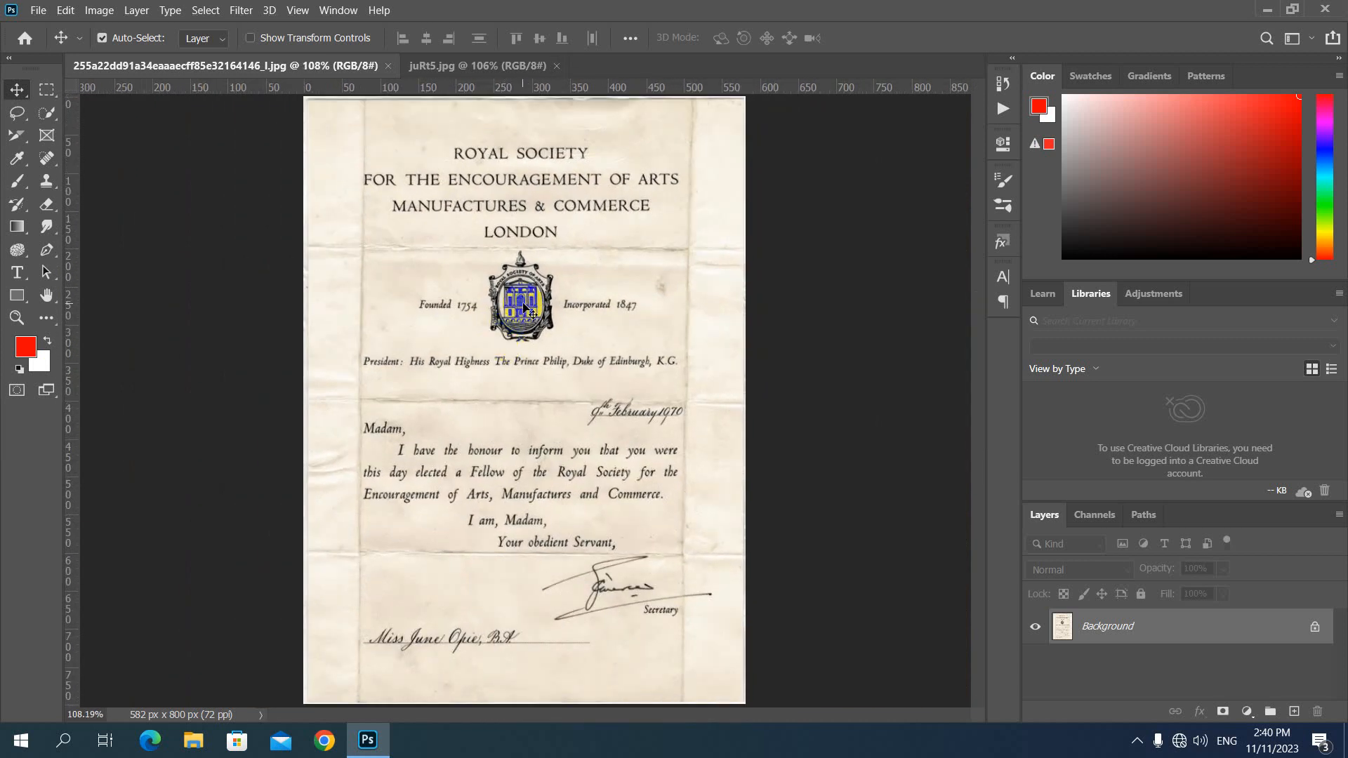
# - Set the letter's image resolution to 300 pixels/inch with resampling left on Automatic
pyautogui.hotkey('ctrl', 'alt', 'i')
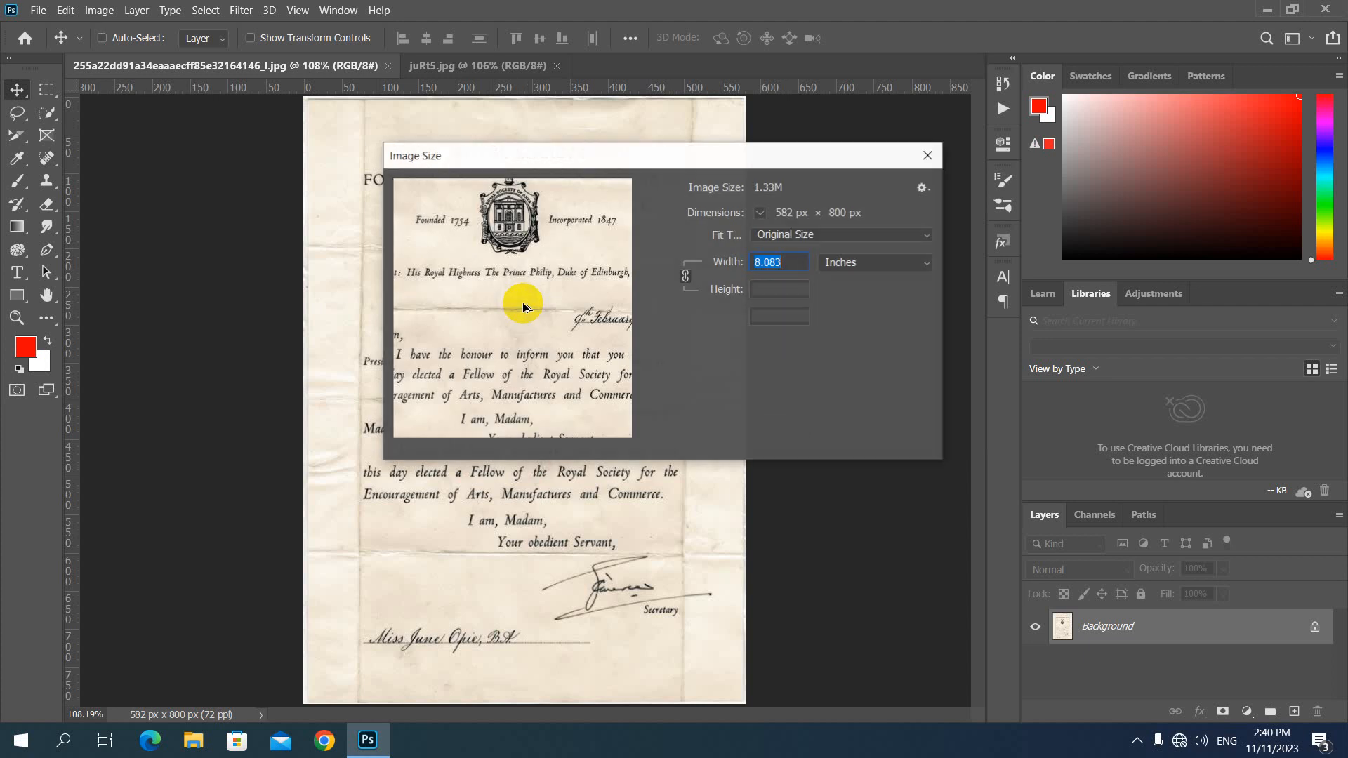
pyautogui.moveTo(656, 156); pyautogui.dragTo(711, 155)
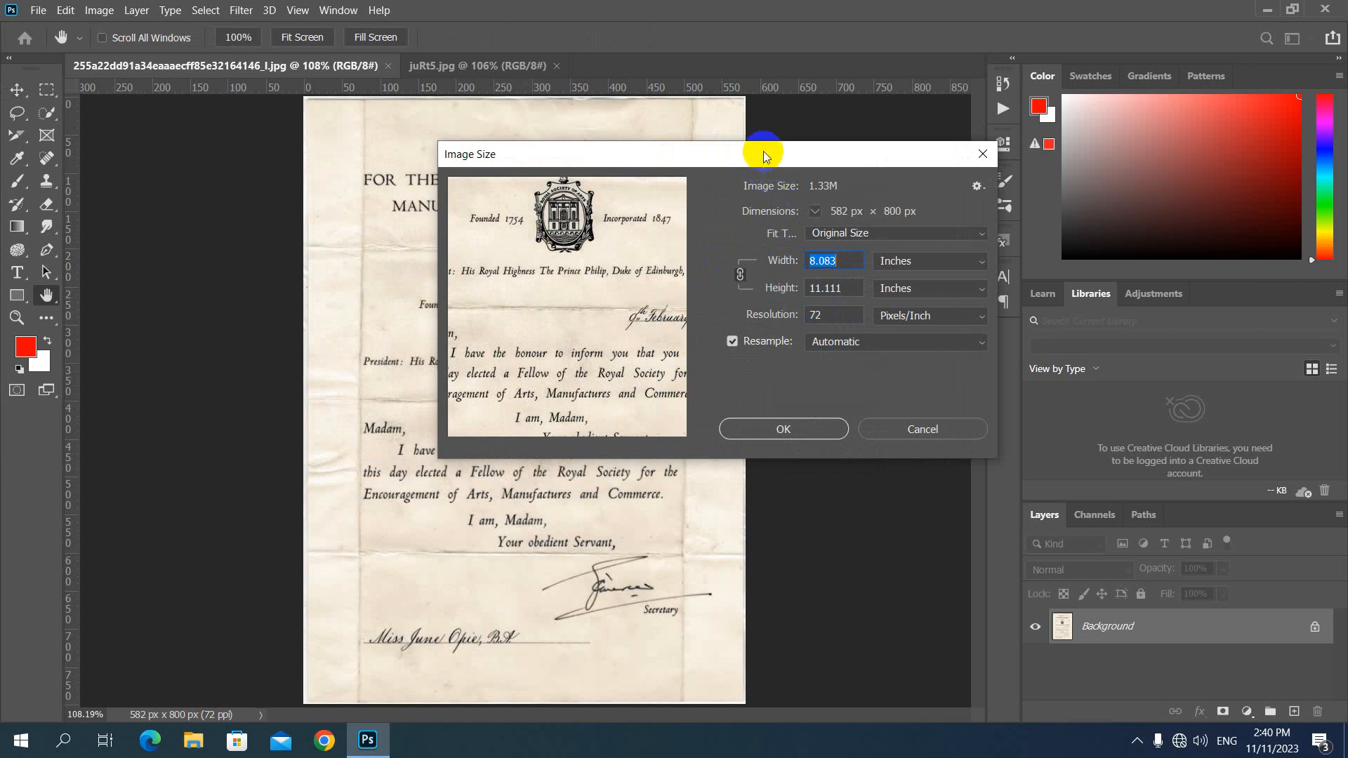
pyautogui.moveTo(768, 157); pyautogui.dragTo(869, 192)
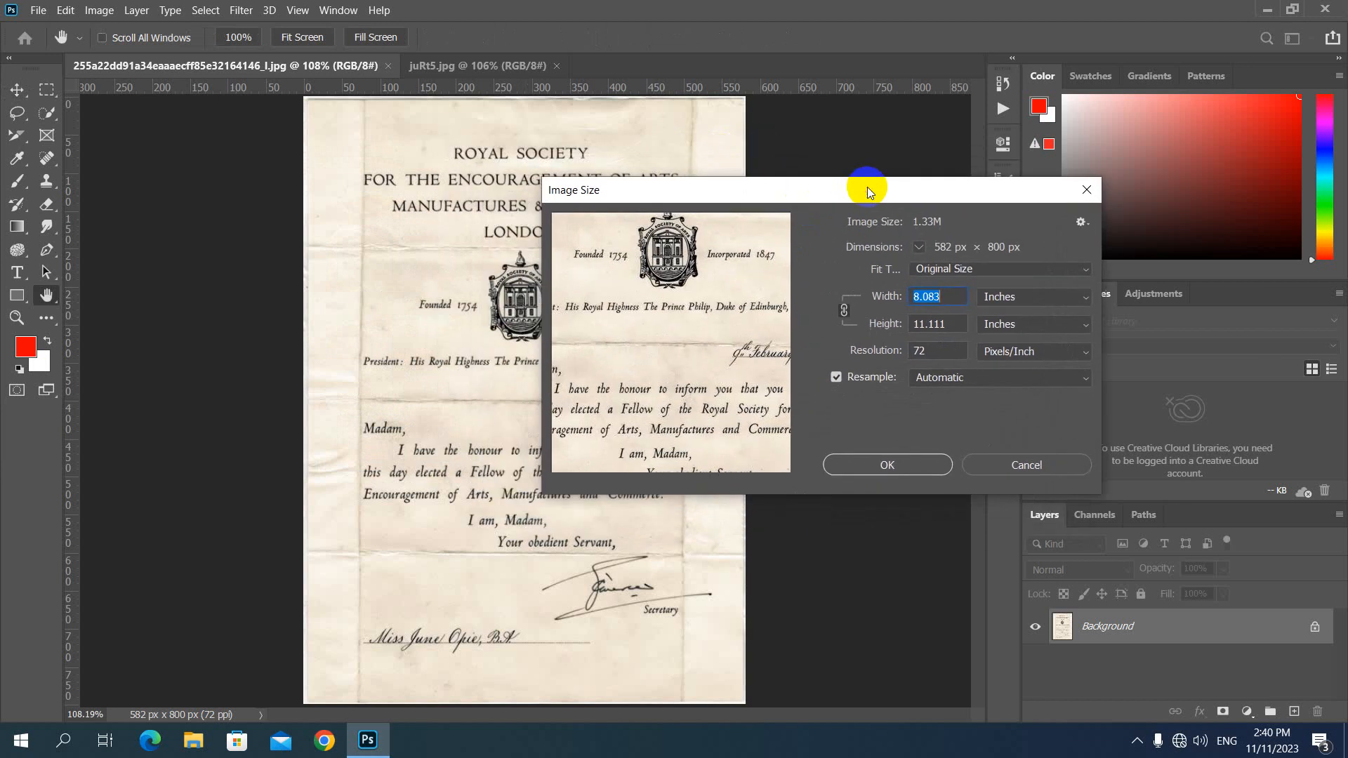
pyautogui.click(927, 351)
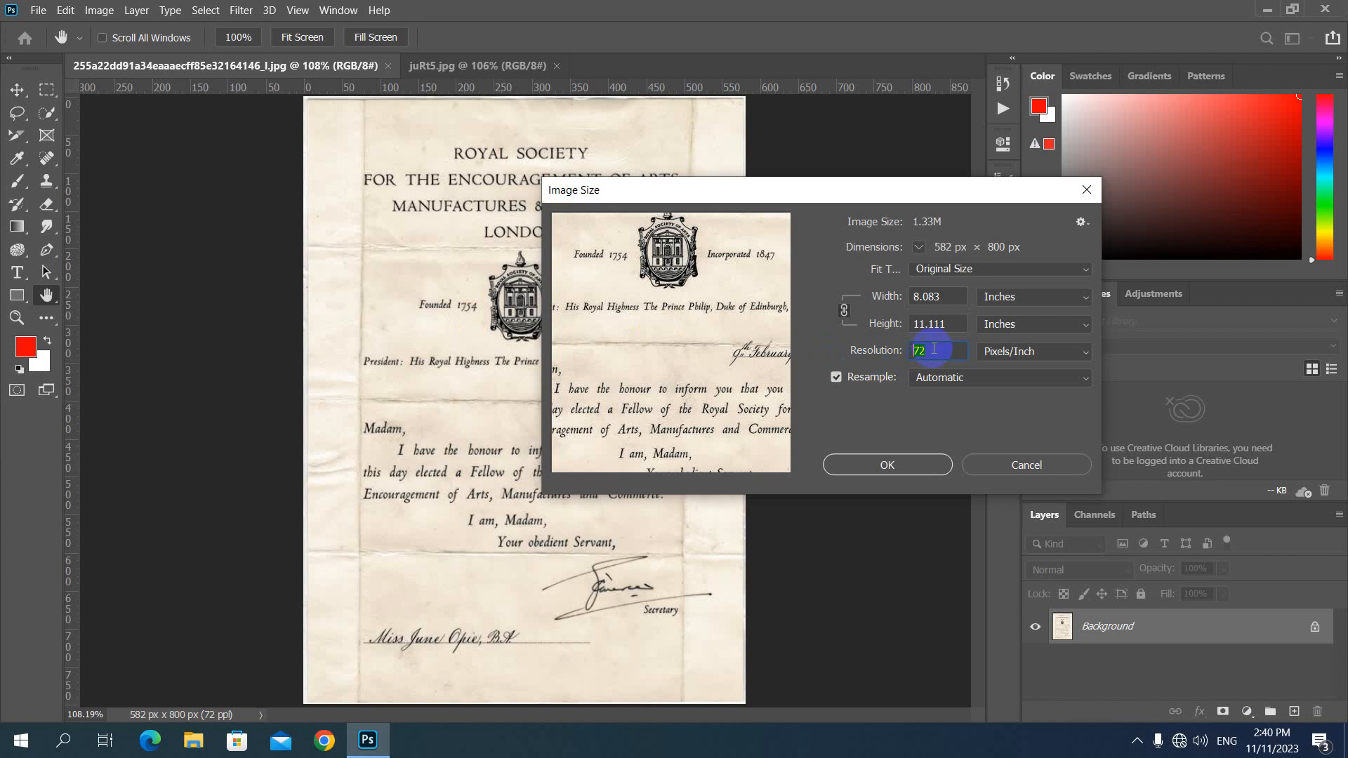
pyautogui.write('300')
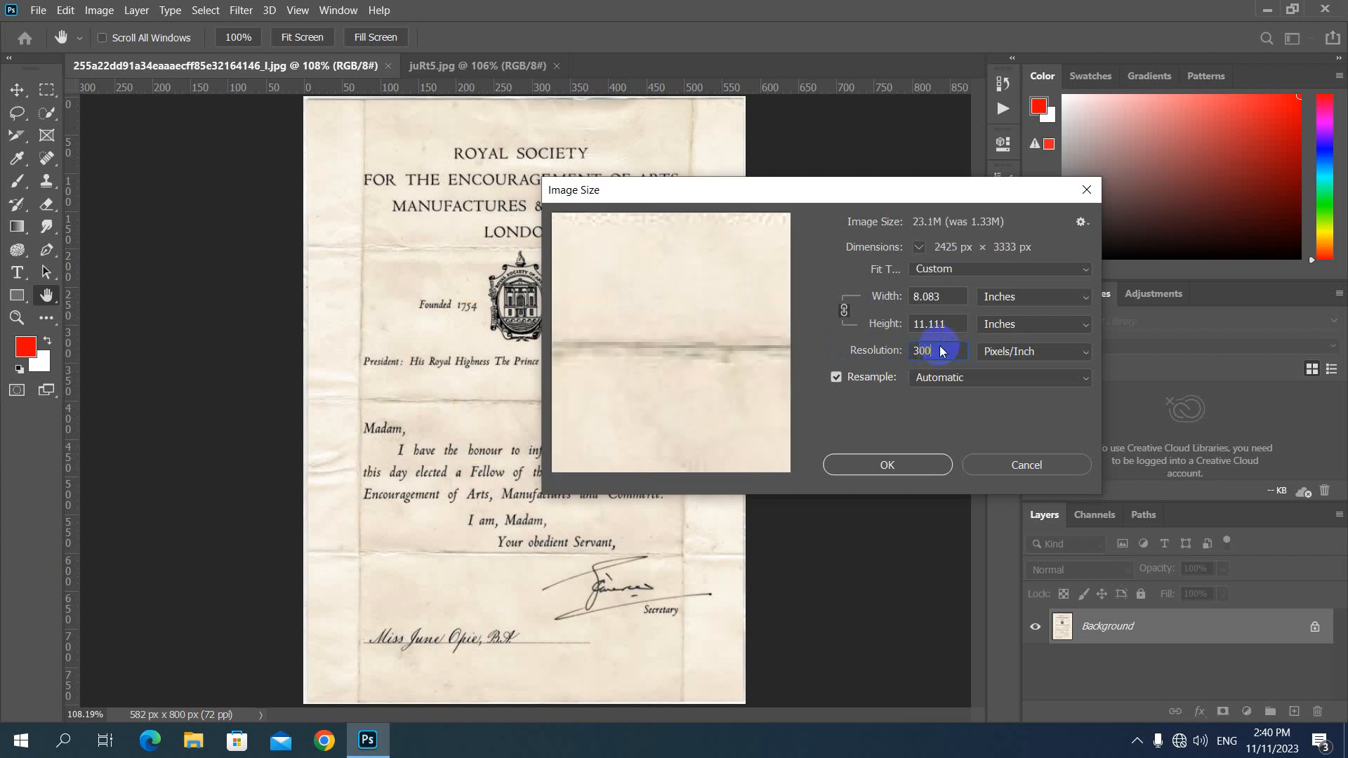
pyautogui.click(890, 462)
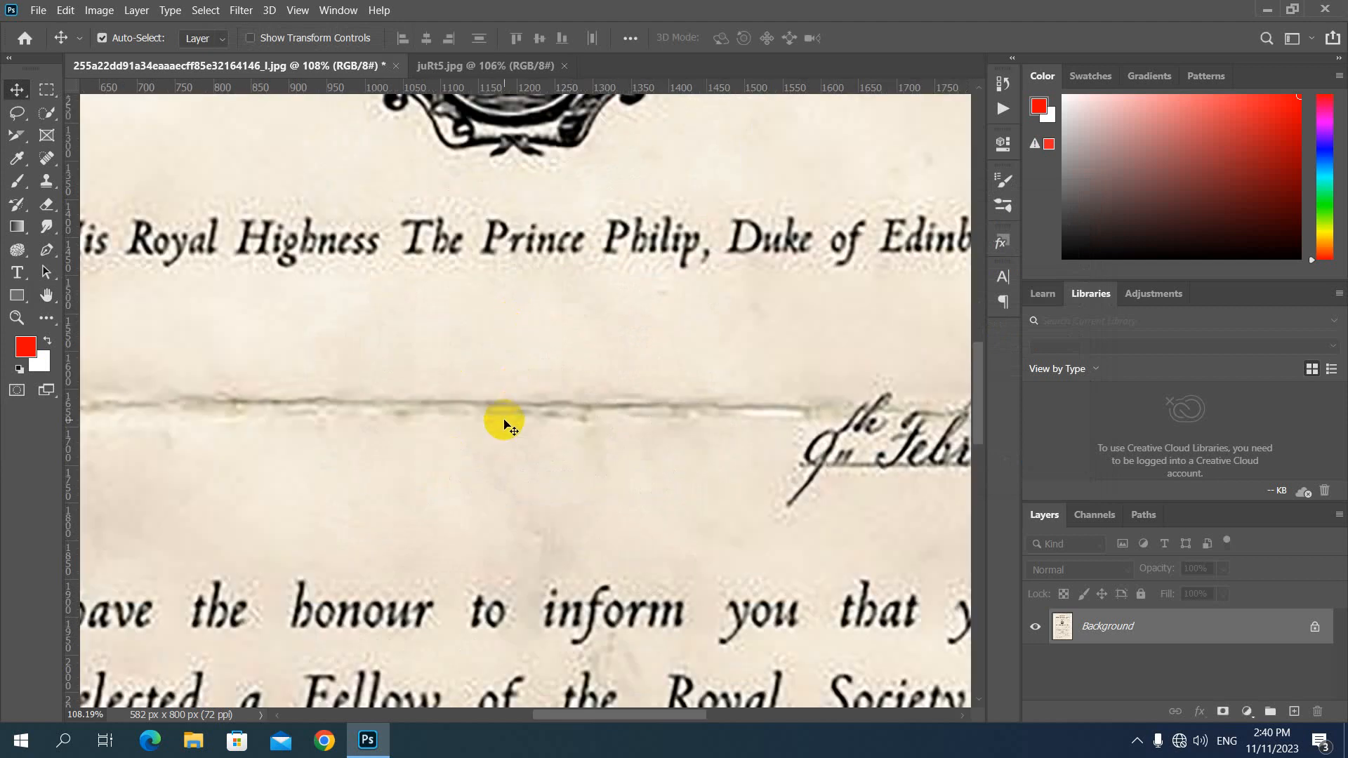
# - Inspect the resampled letter's text and fold lines up close and as a whole page
pyautogui.scroll(-5, 478, 359)
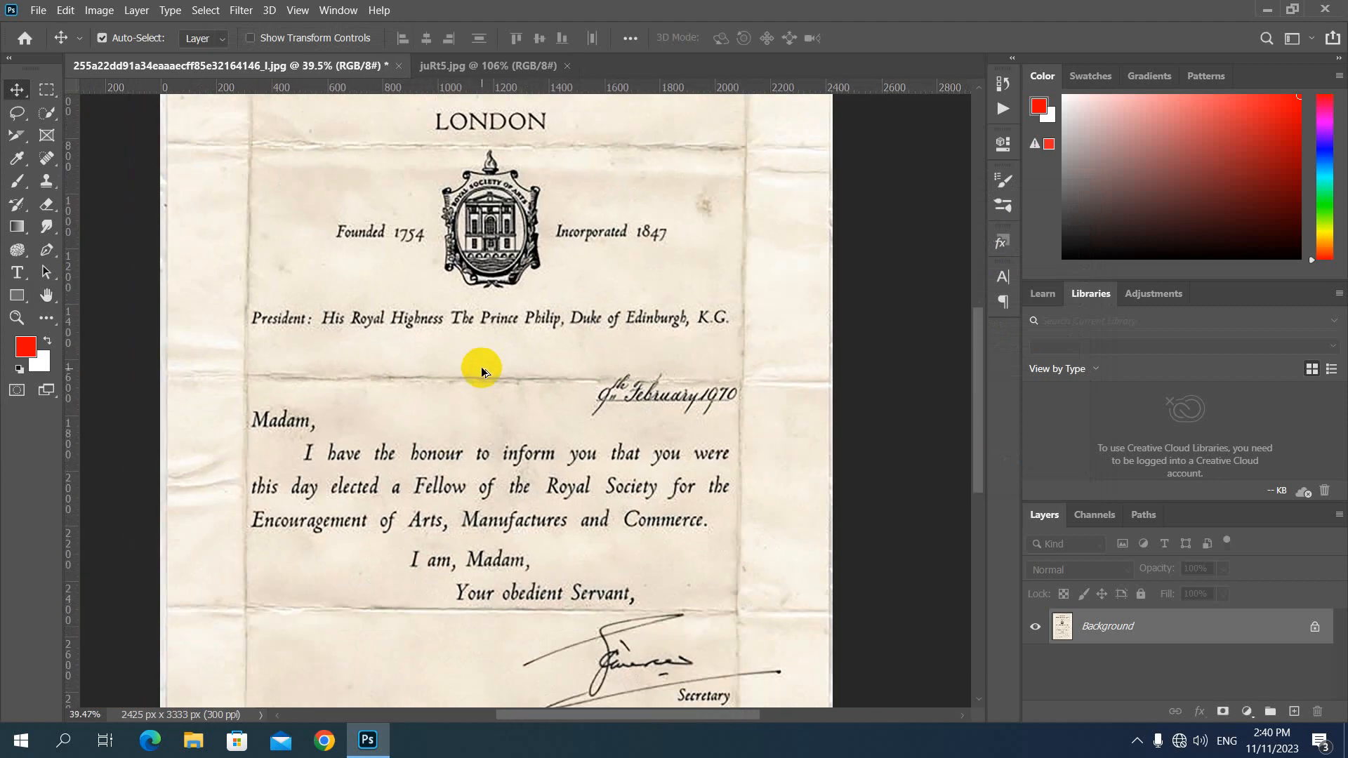
pyautogui.scroll(-1, 483, 368)
pyautogui.scroll(5, 478, 371)
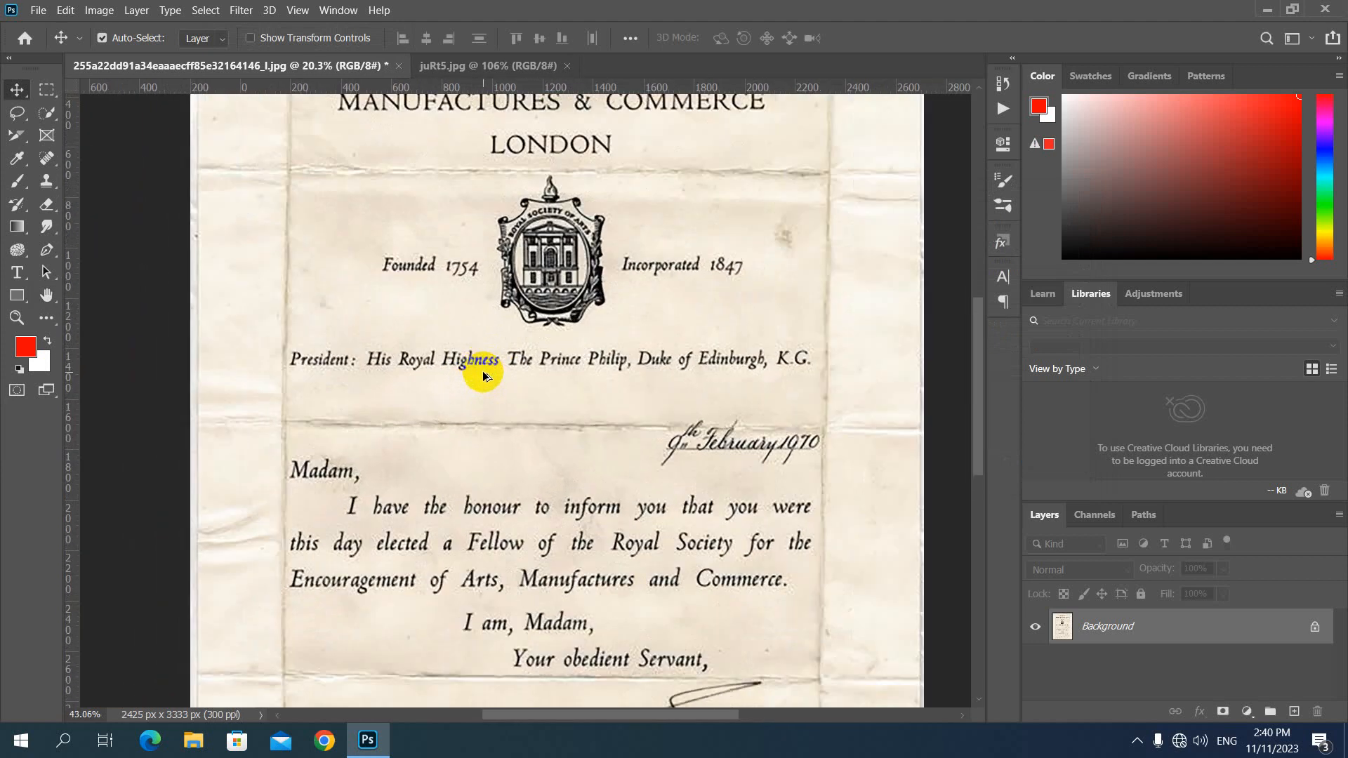
pyautogui.scroll(3, 471, 373)
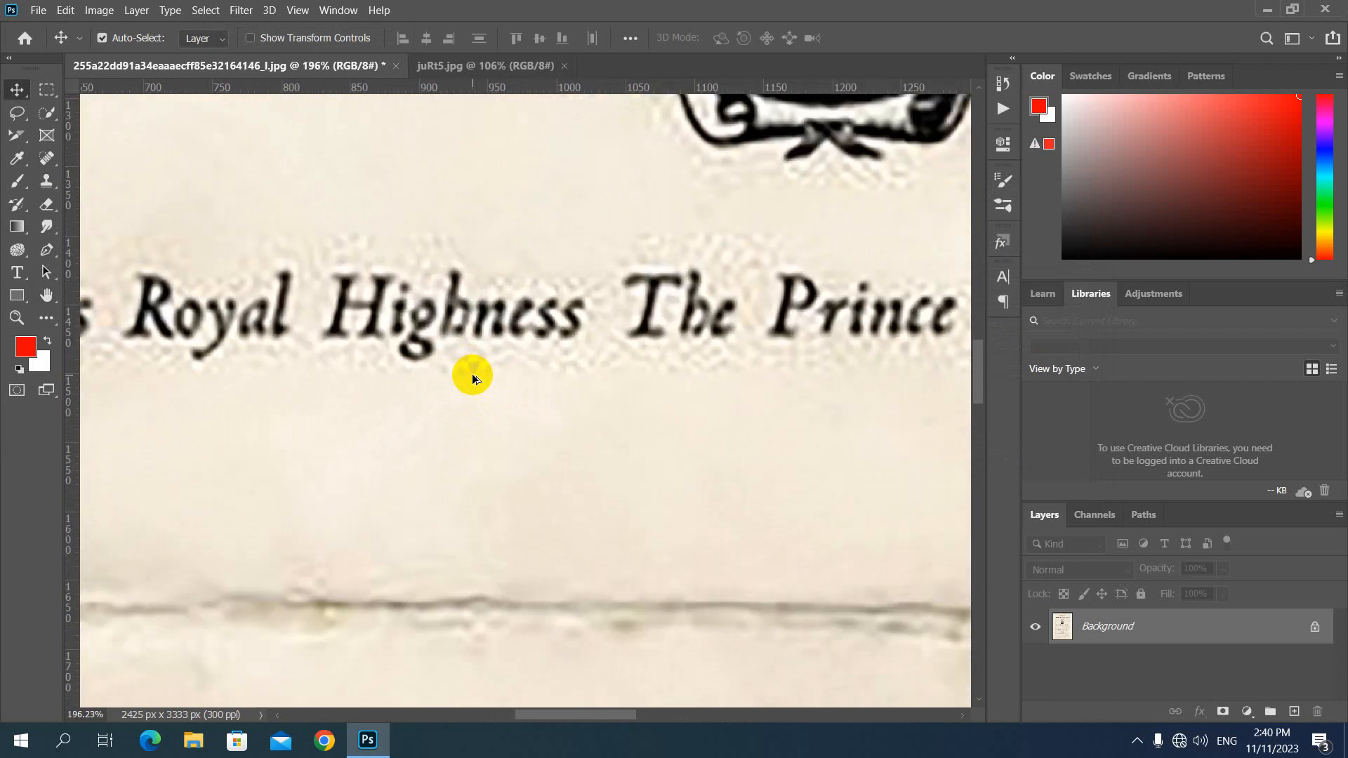
pyautogui.scroll(-6, 472, 374)
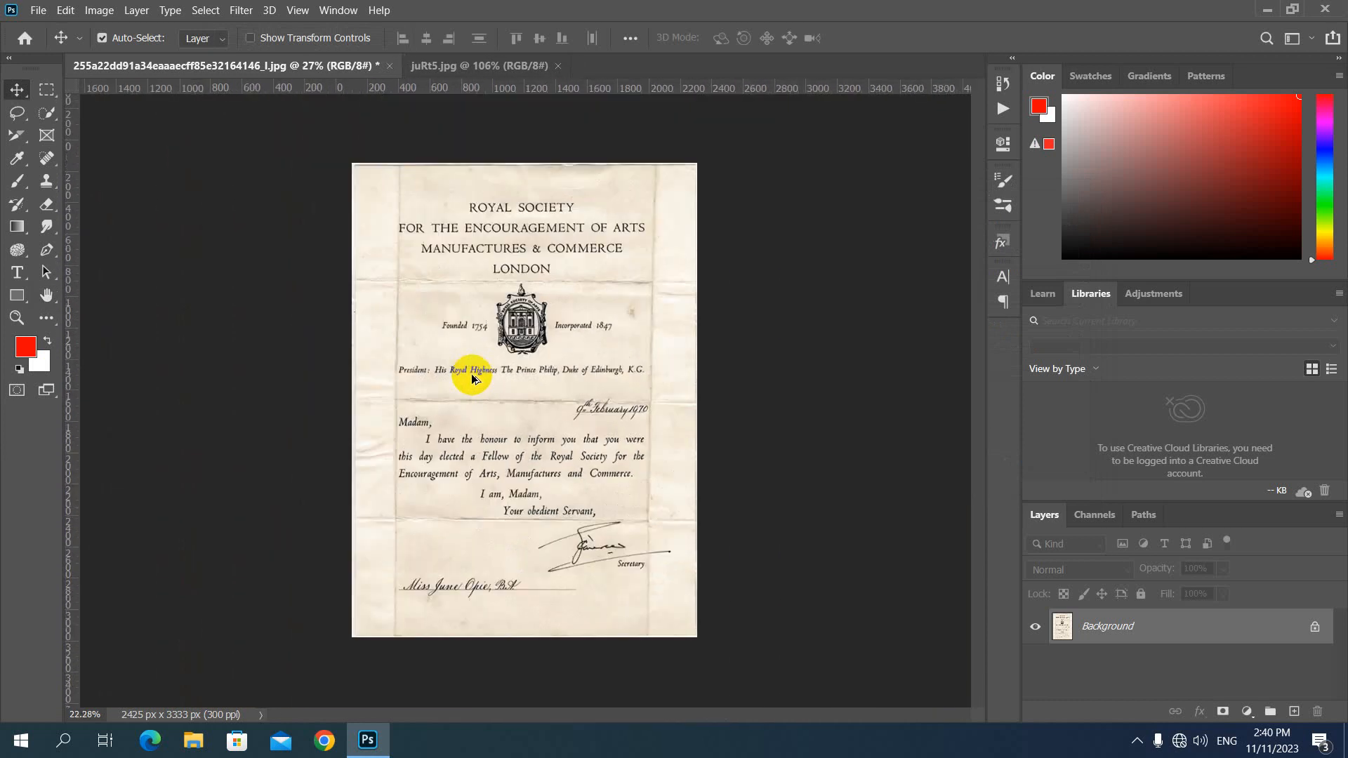
pyautogui.scroll(-1, 472, 375)
pyautogui.scroll(1, 472, 374)
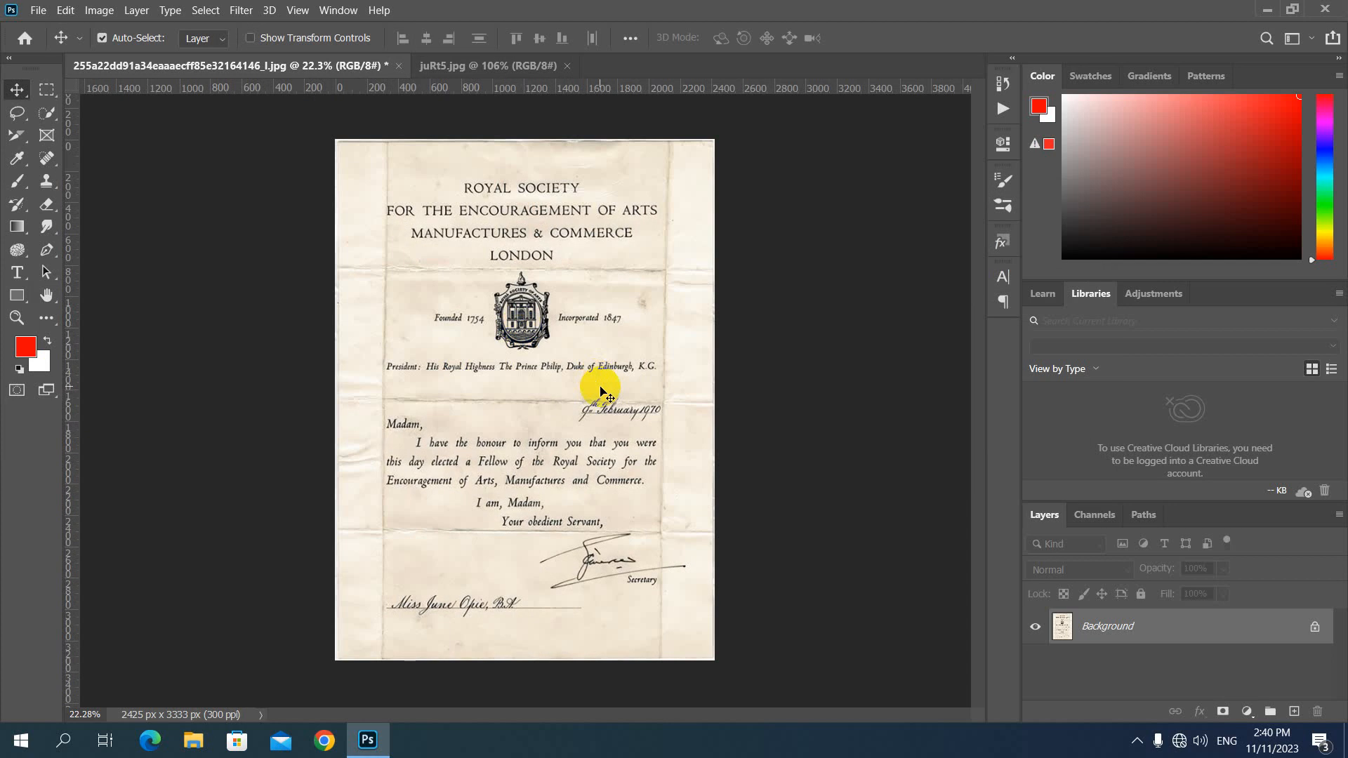
# - Duplicate the letter's Background layer and keep the copy selected for editing
pyautogui.click(765, 352)
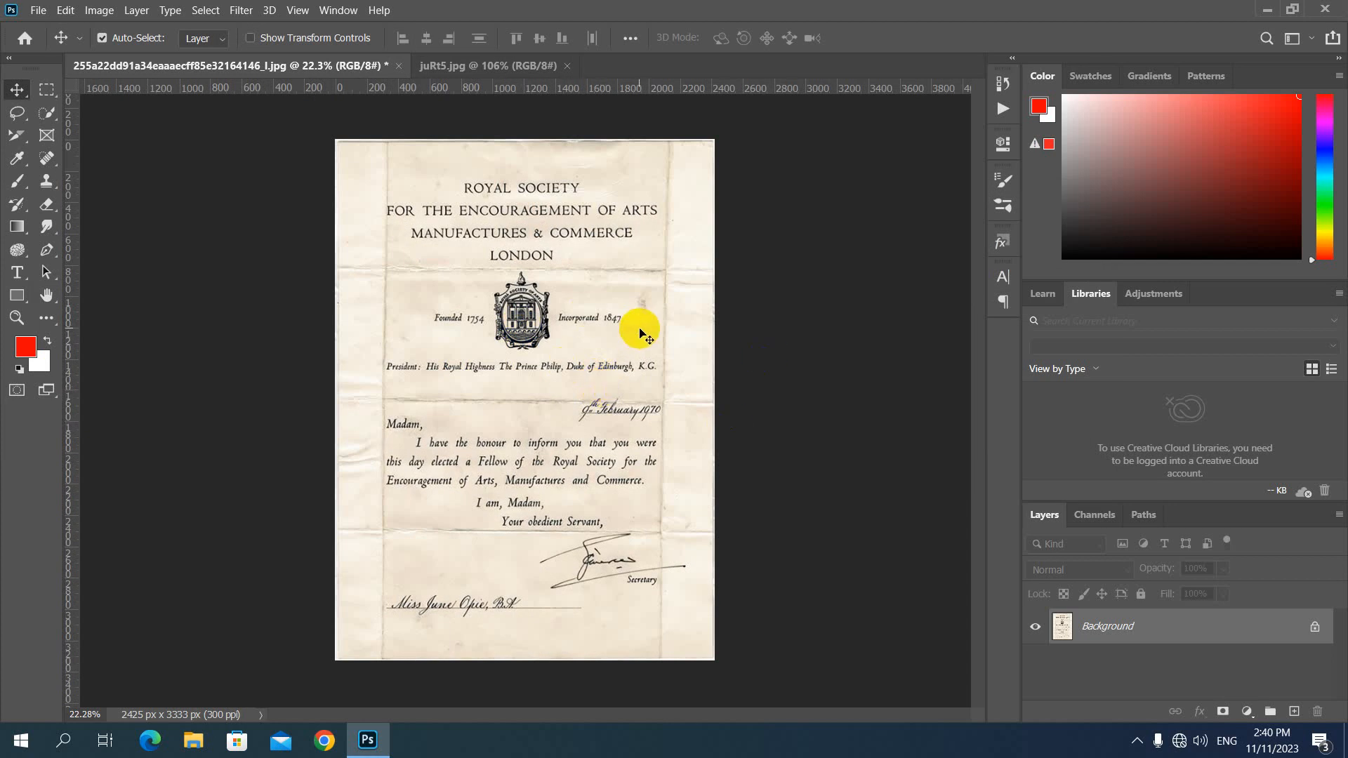
pyautogui.hotkey('ctrl', 'j')
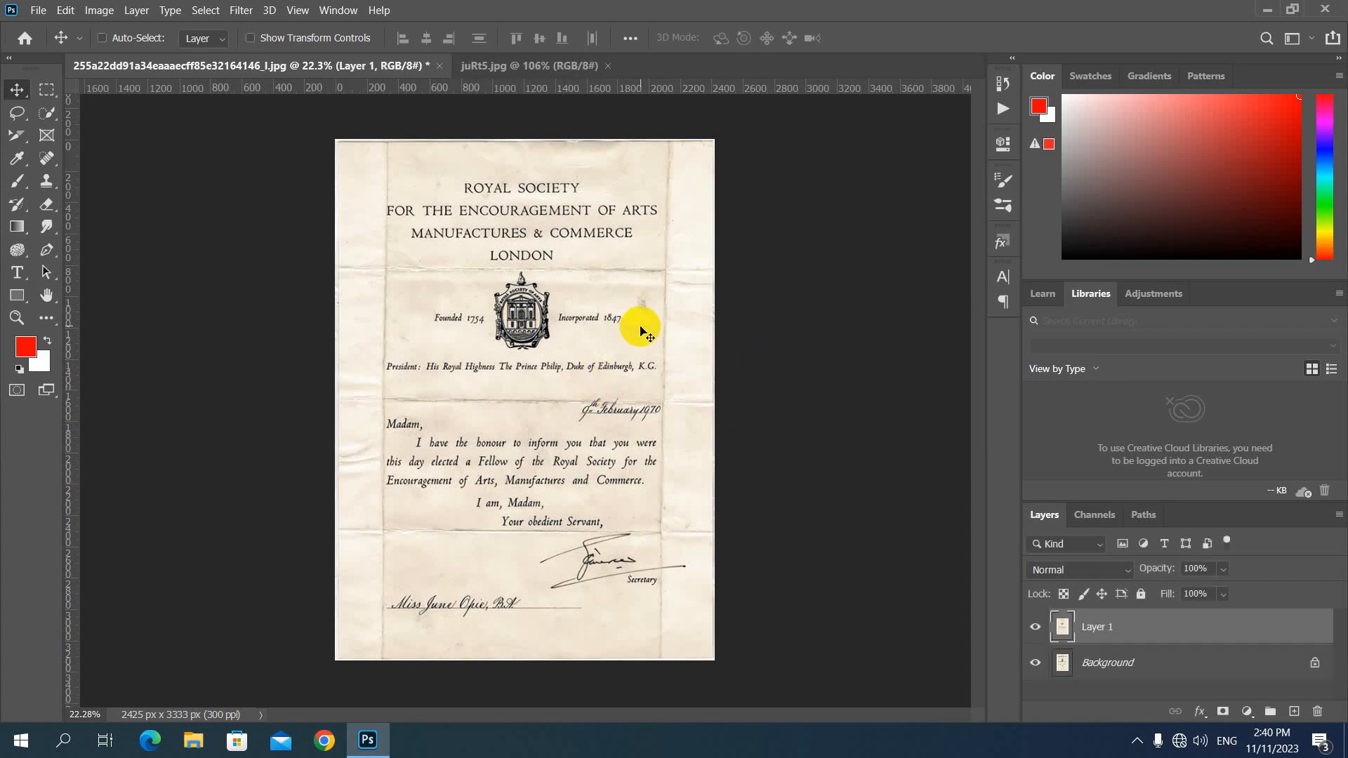
pyautogui.click(1112, 646)
pyautogui.moveTo(1112, 646); pyautogui.dragTo(1110, 631)
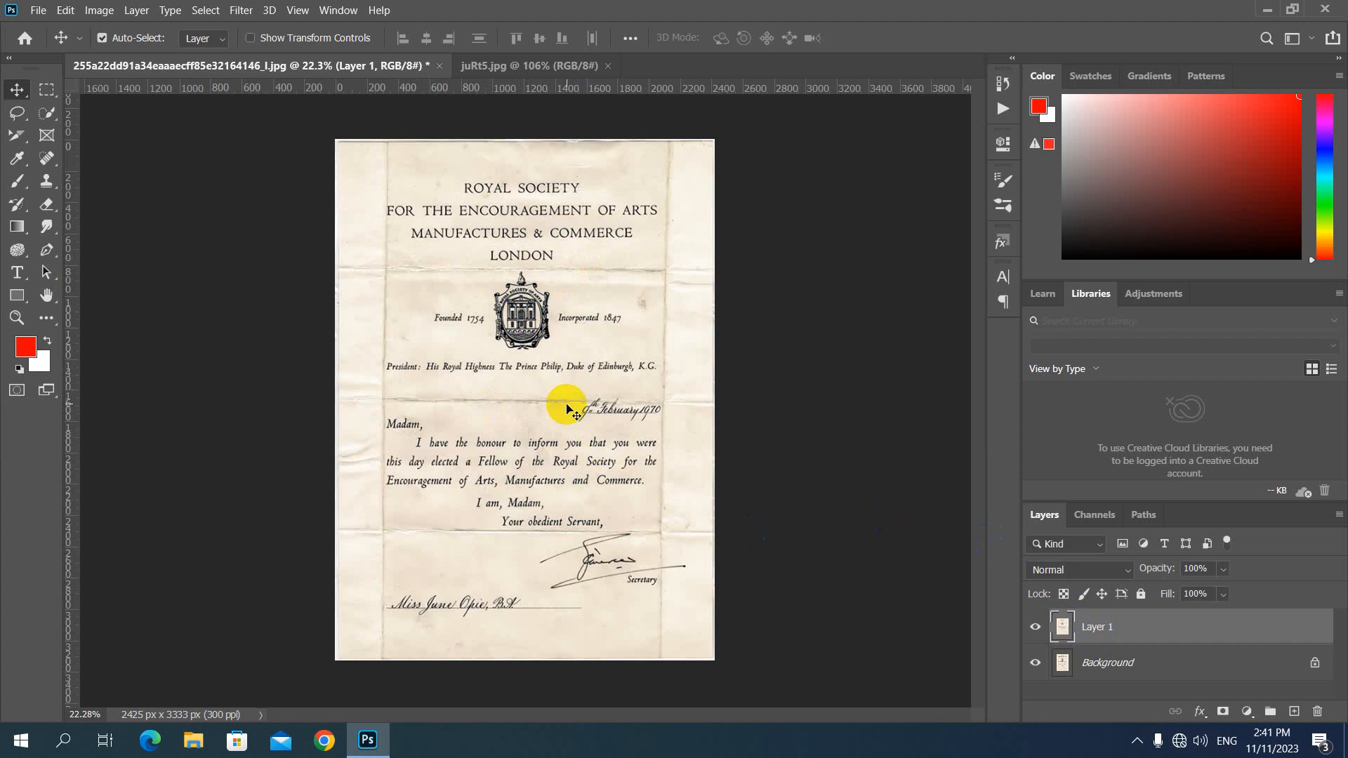
pyautogui.hotkey('ctrl', 'l')
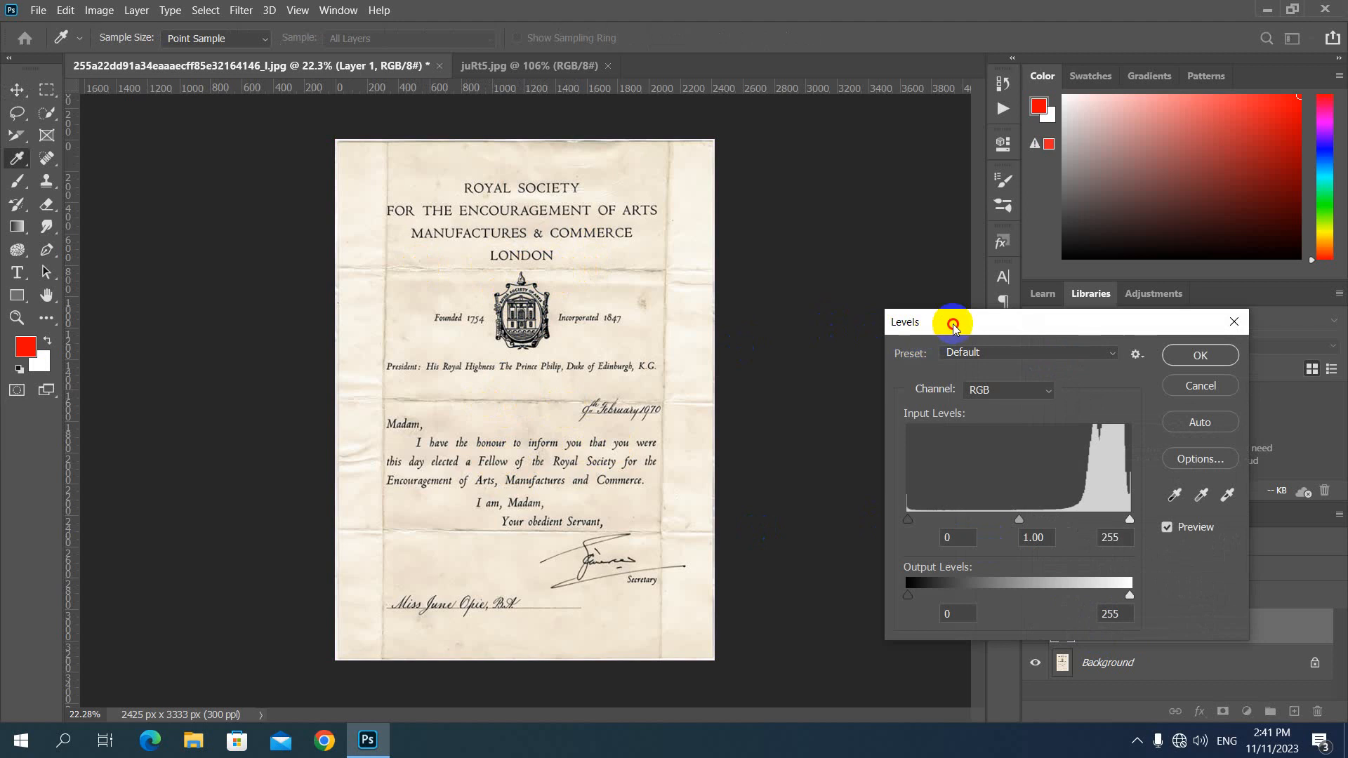
pyautogui.moveTo(954, 328); pyautogui.dragTo(723, 276)
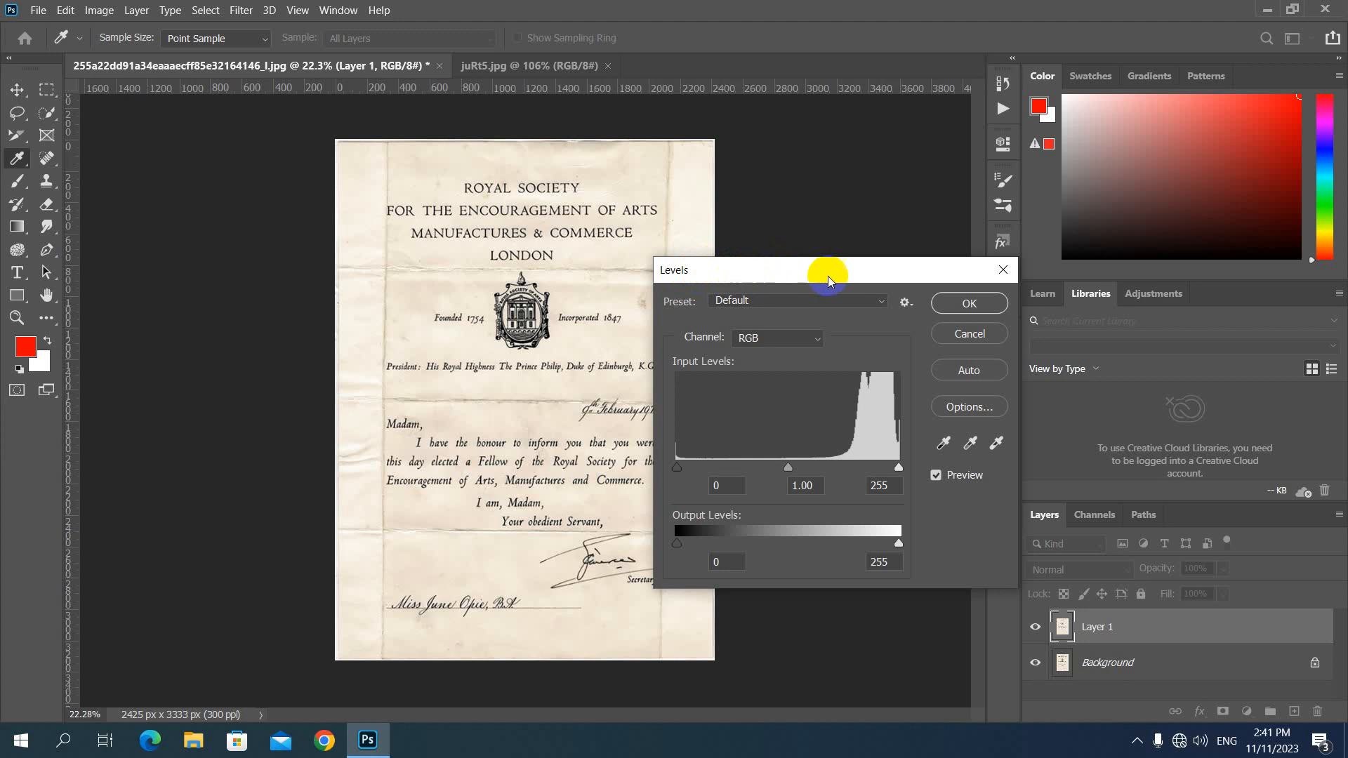
pyautogui.click(969, 334)
# - Start a Levels adjustment on Layer 1 and set its white point from the discoloured paper at the page's upper edge
pyautogui.click(99, 11)
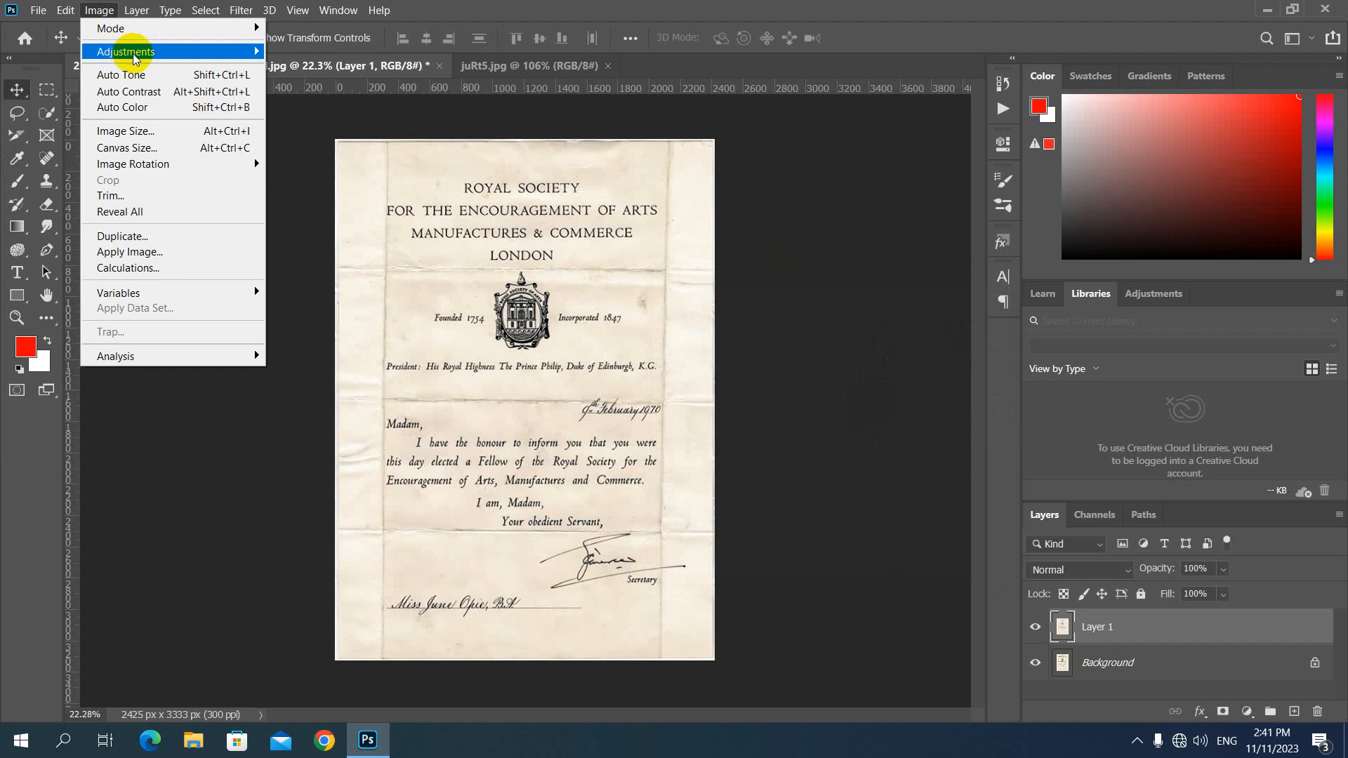
pyautogui.moveTo(137, 54)
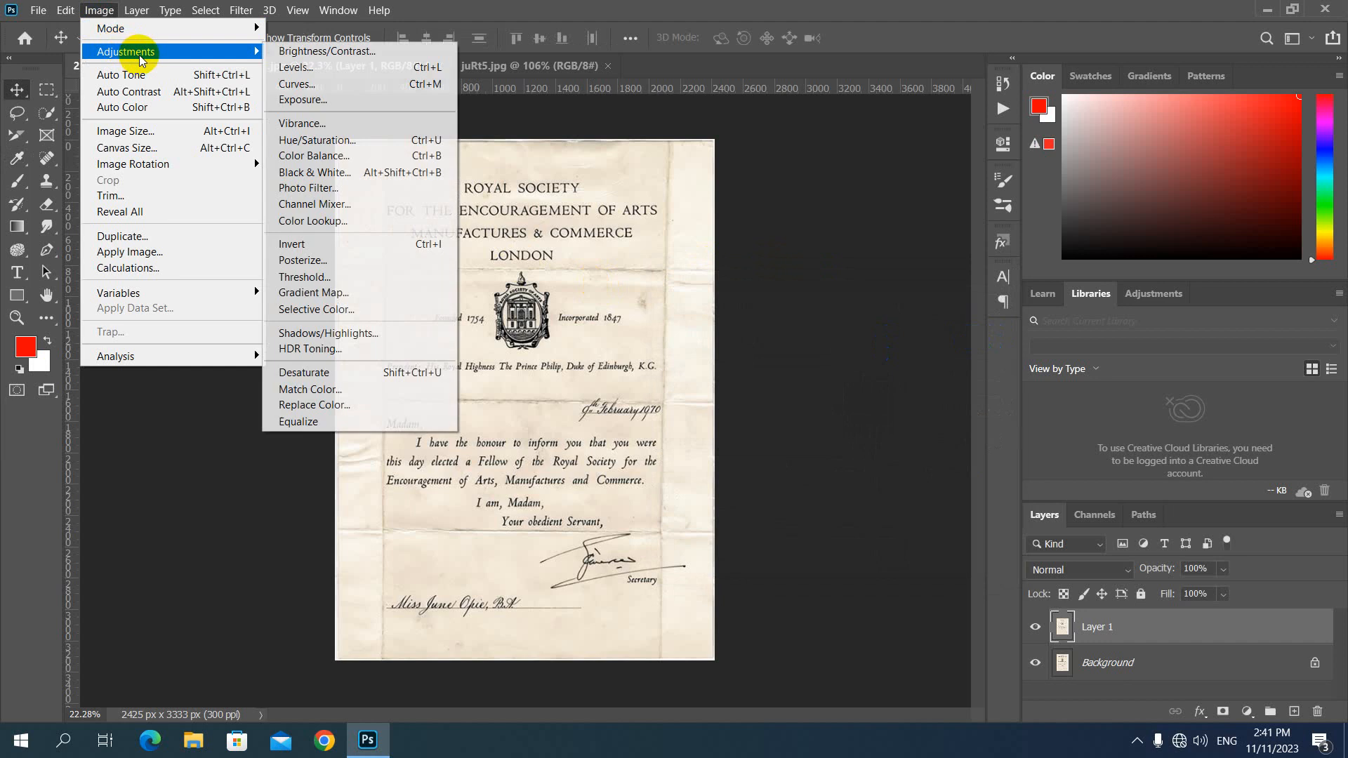
pyautogui.click(320, 67)
pyautogui.moveTo(790, 272); pyautogui.dragTo(870, 257)
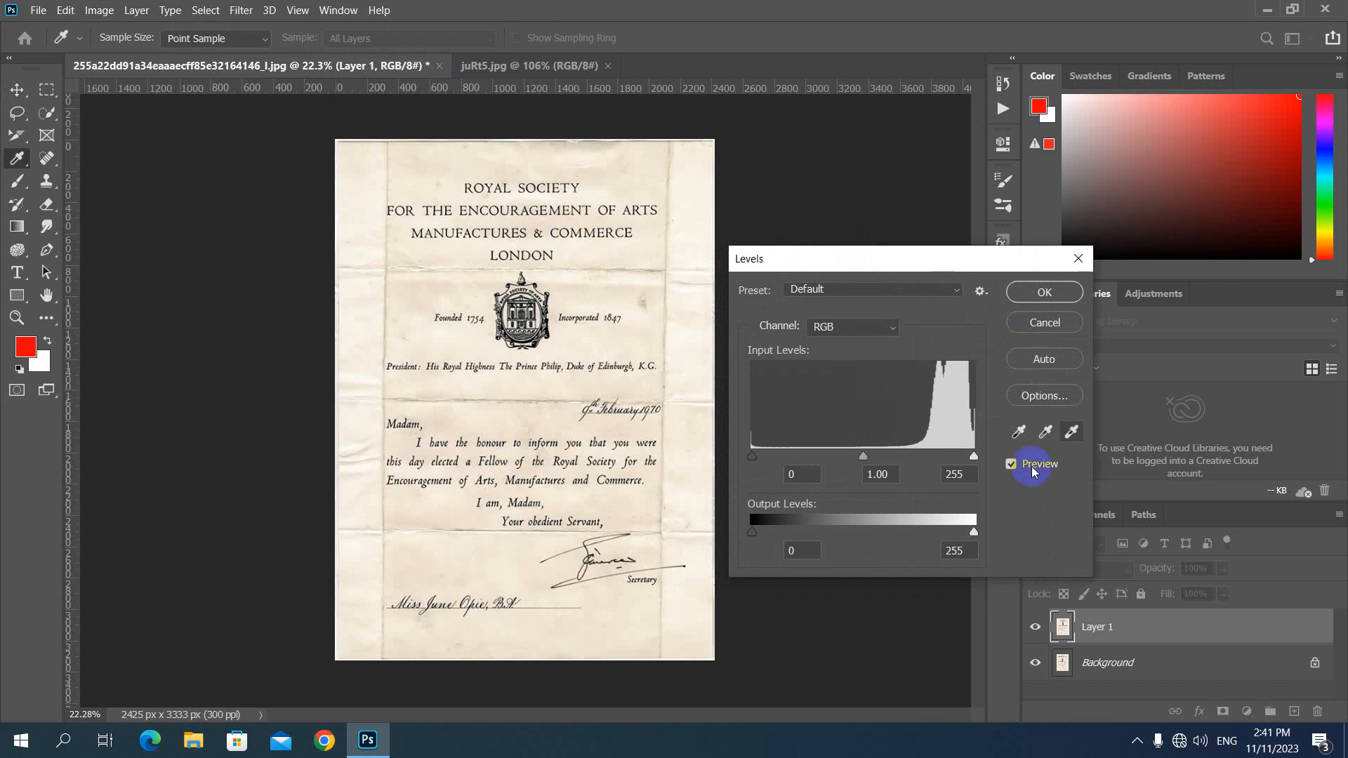
pyautogui.click(1072, 433)
pyautogui.click(1019, 433)
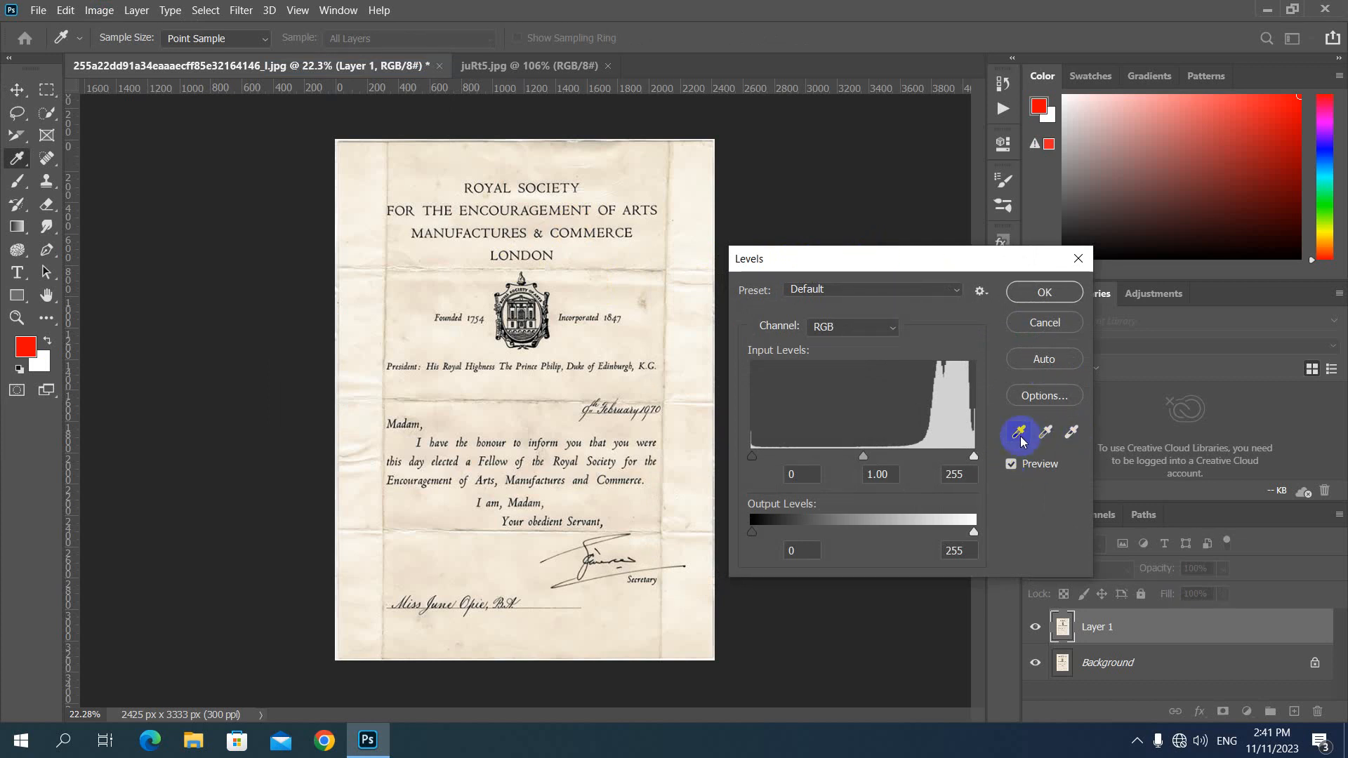
pyautogui.click(1071, 433)
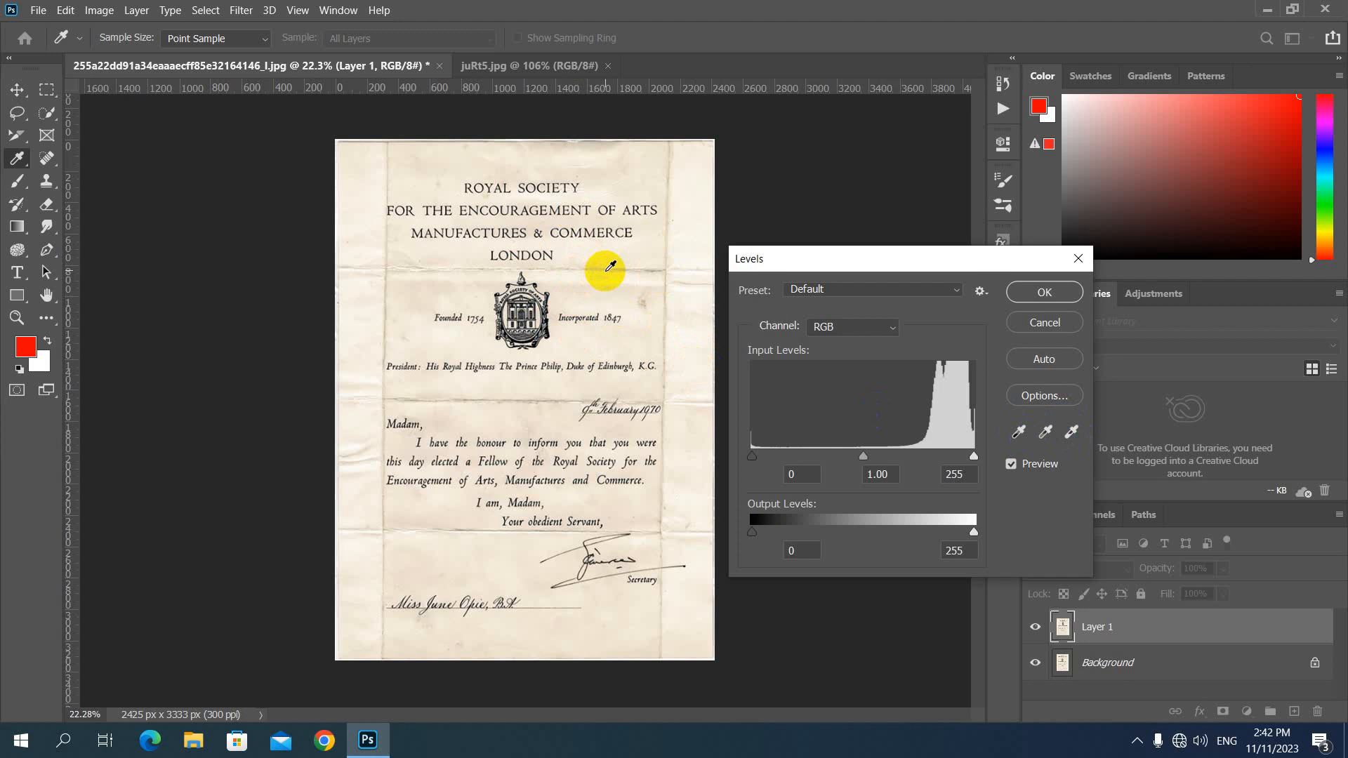
pyautogui.click(1019, 432)
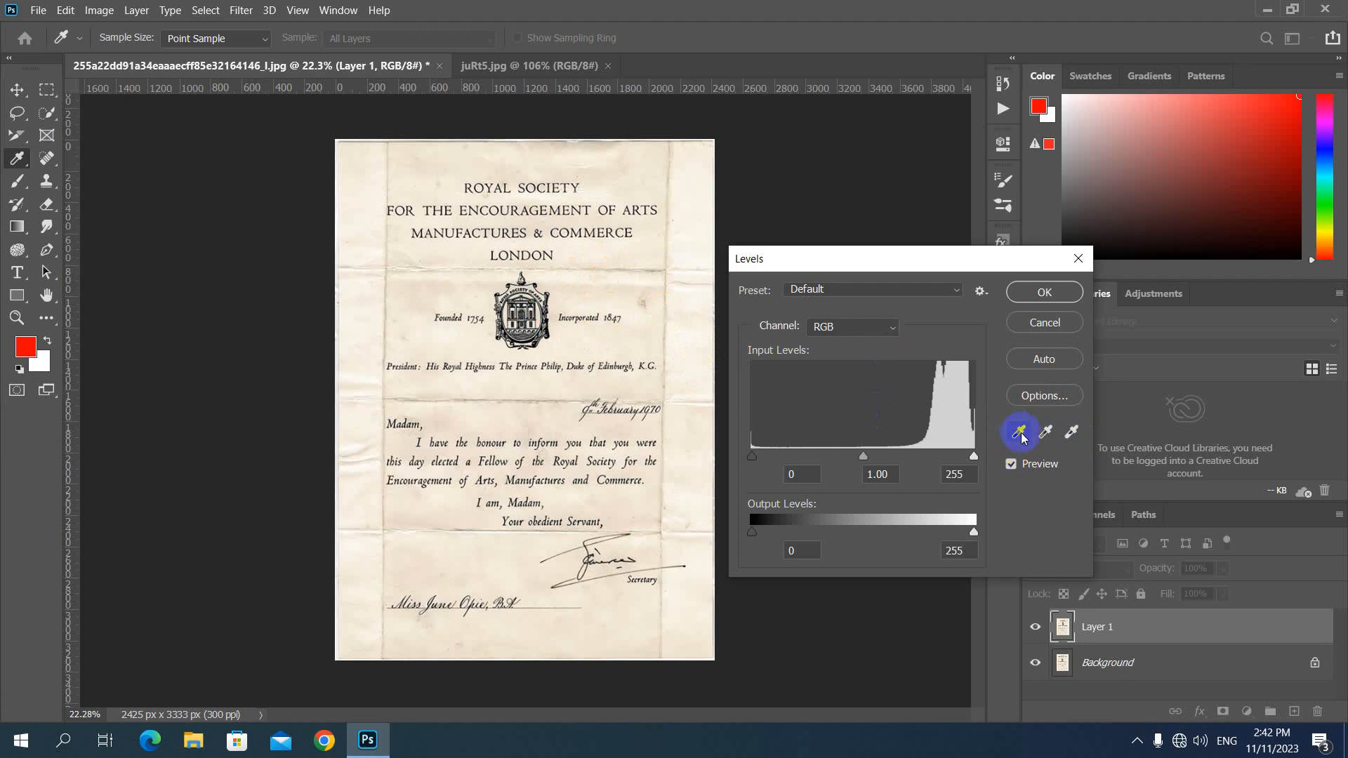
pyautogui.click(1071, 433)
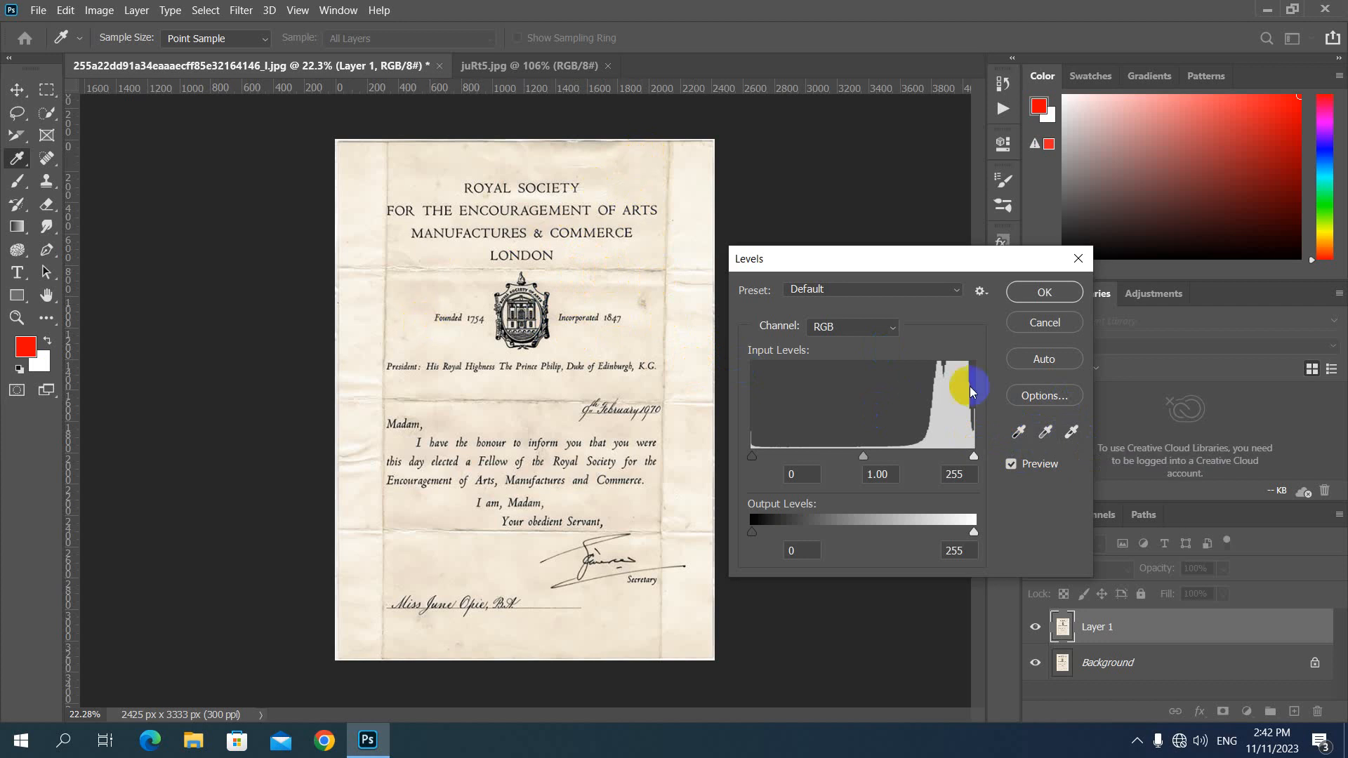
pyautogui.click(1072, 433)
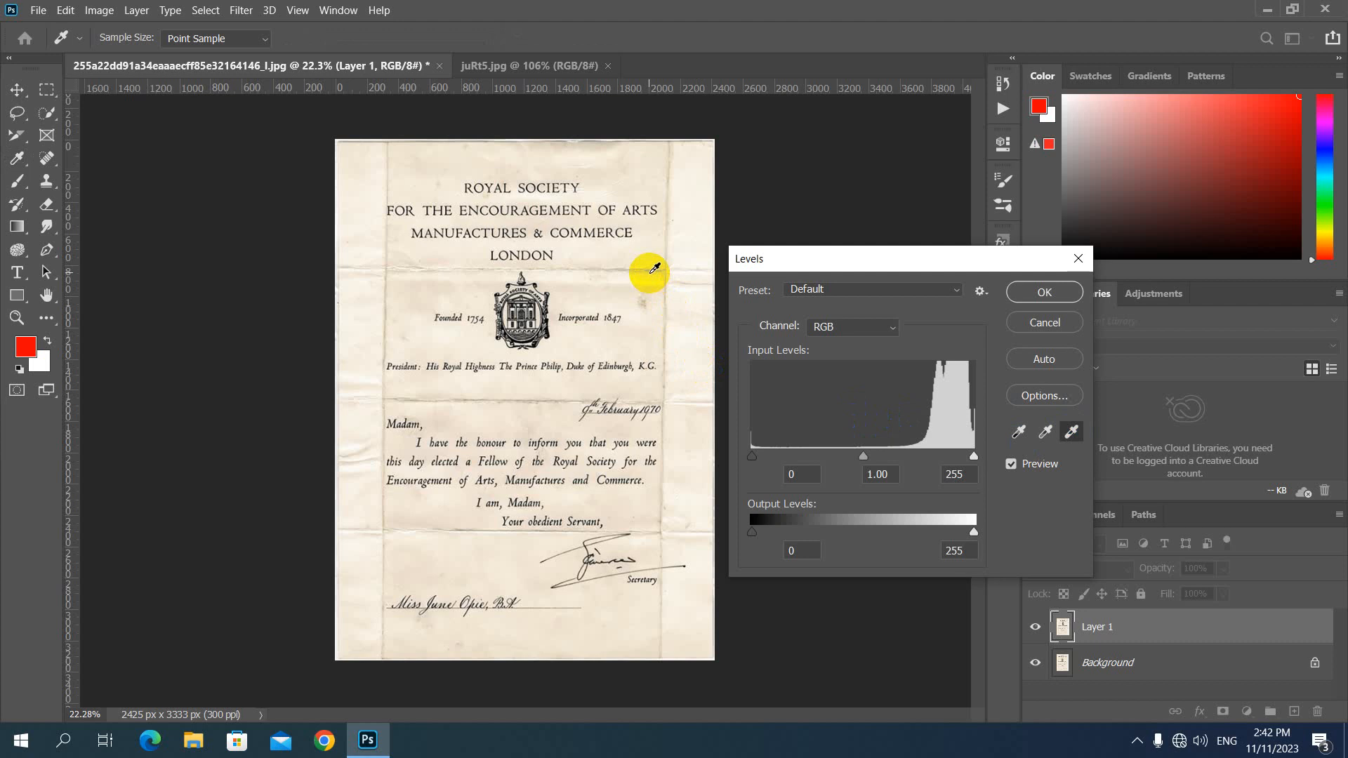
pyautogui.click(592, 144)
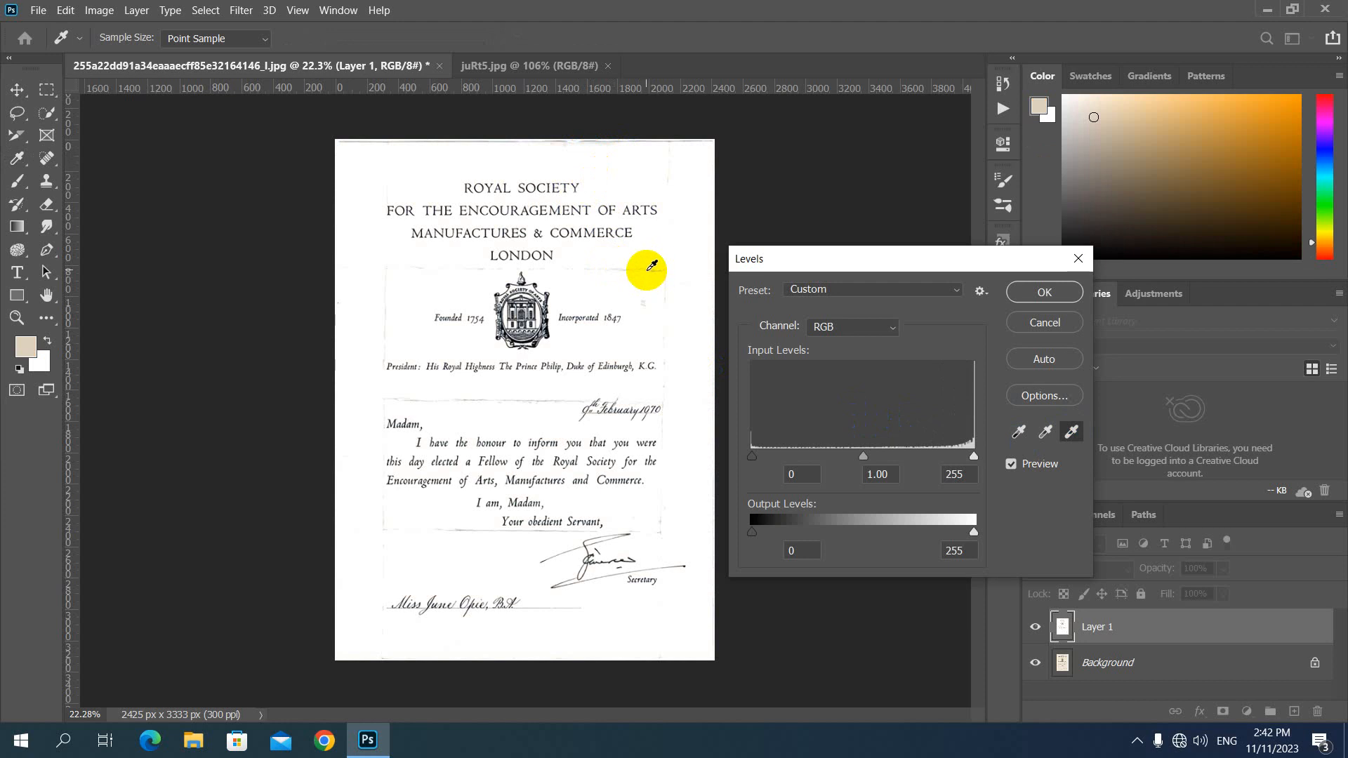
# - Resample the white point from the darker fold line between LONDON and the crest, and apply the Levels adjustment
pyautogui.click(651, 271)
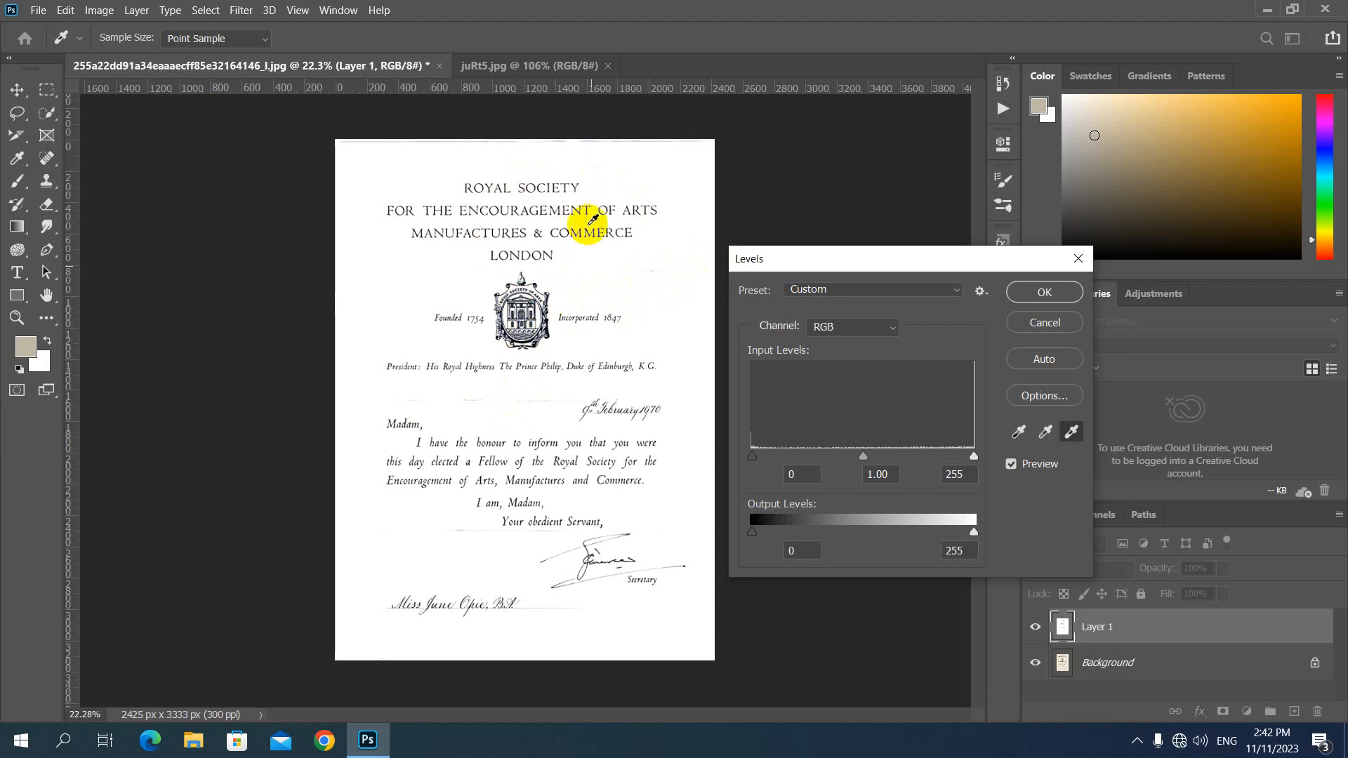
pyautogui.click(1044, 292)
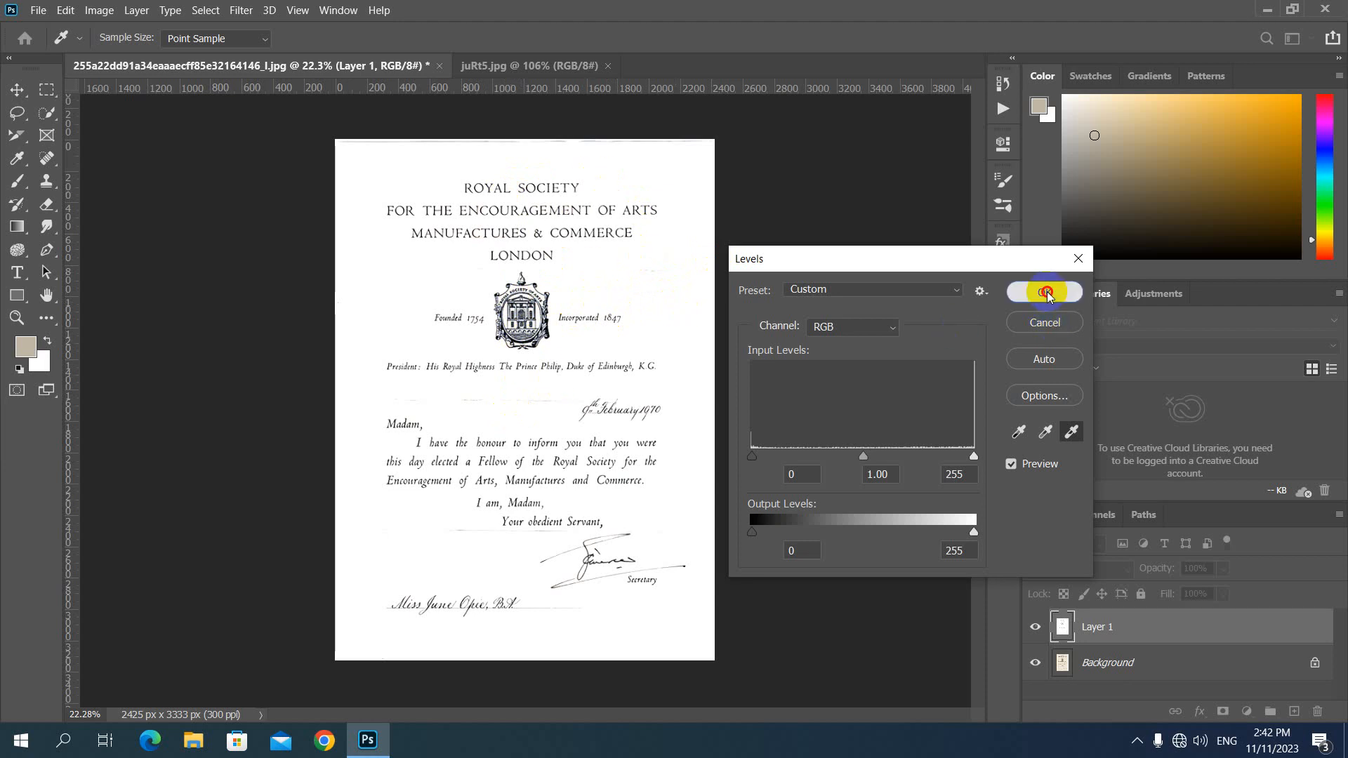
pyautogui.scroll(5, 555, 323)
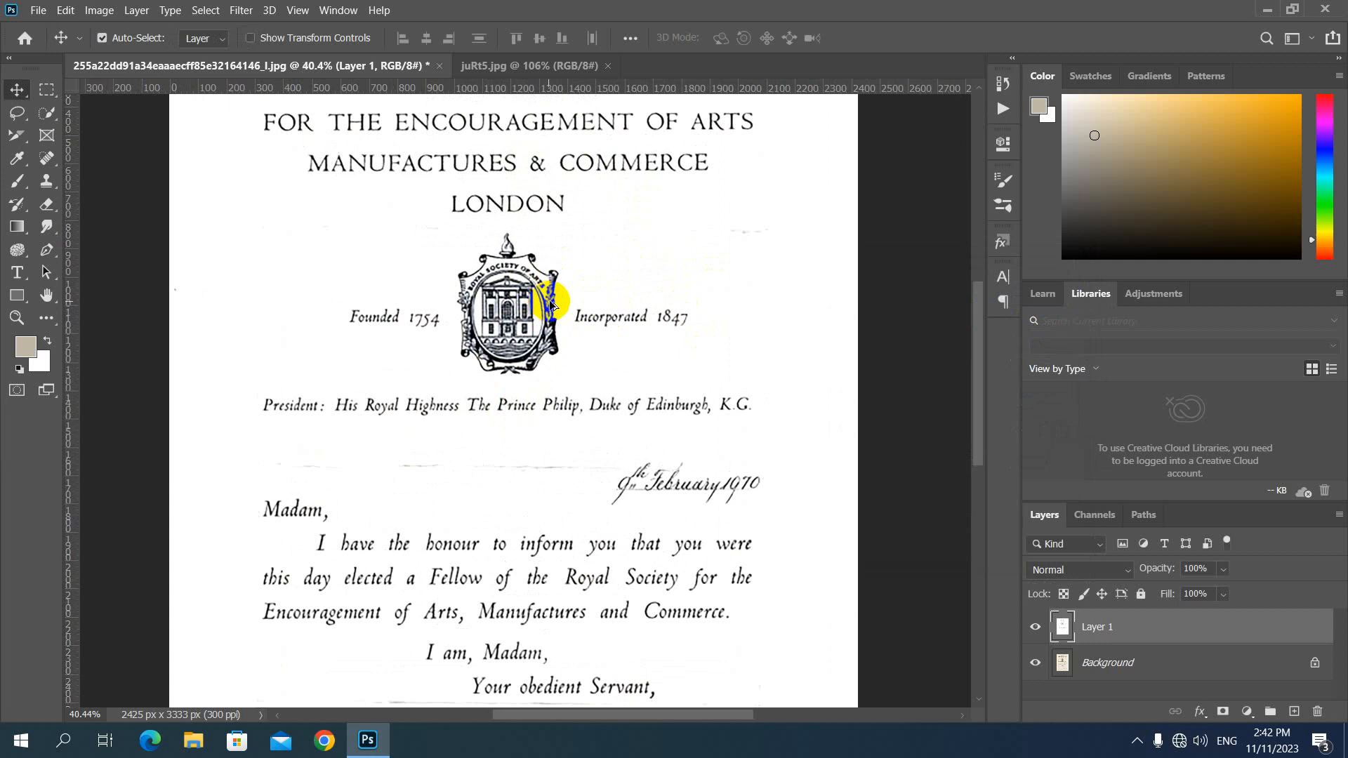
pyautogui.scroll(-5, 560, 311)
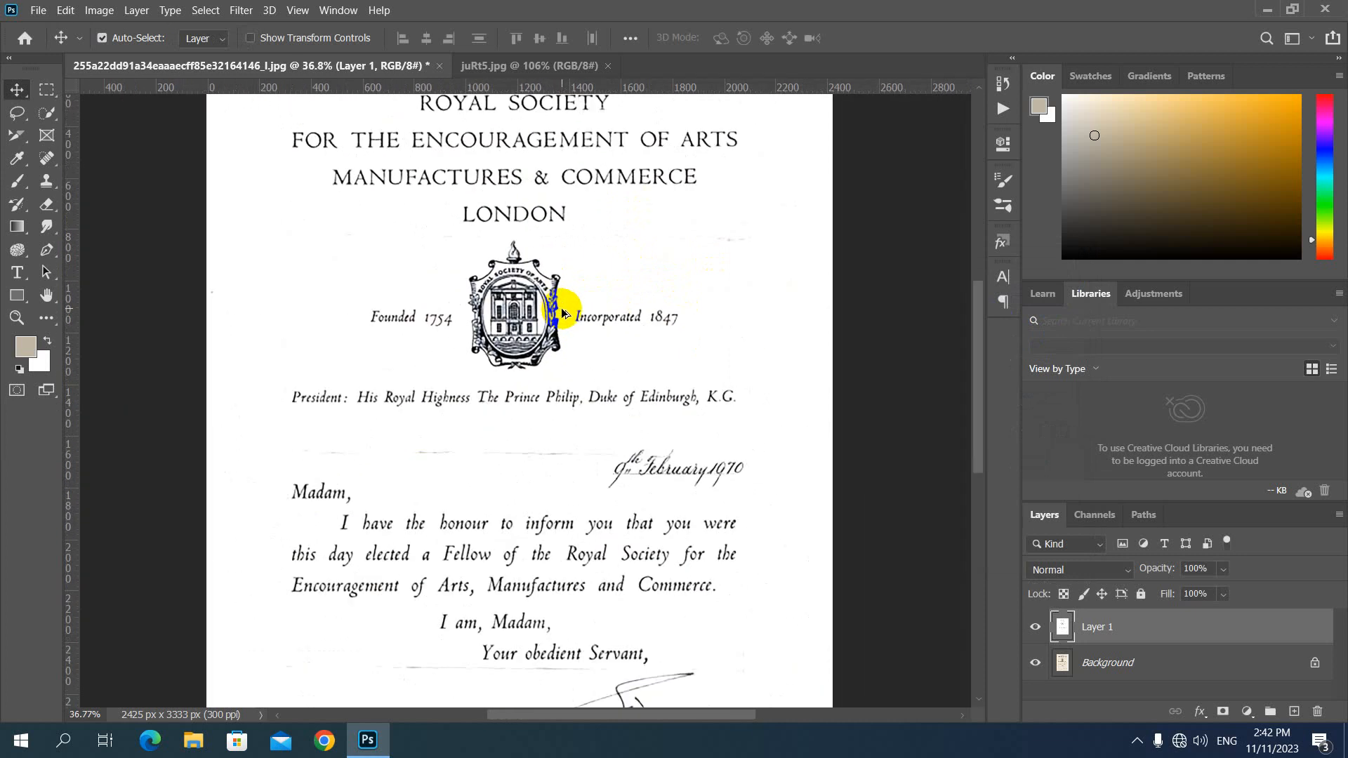
pyautogui.scroll(-3, 563, 314)
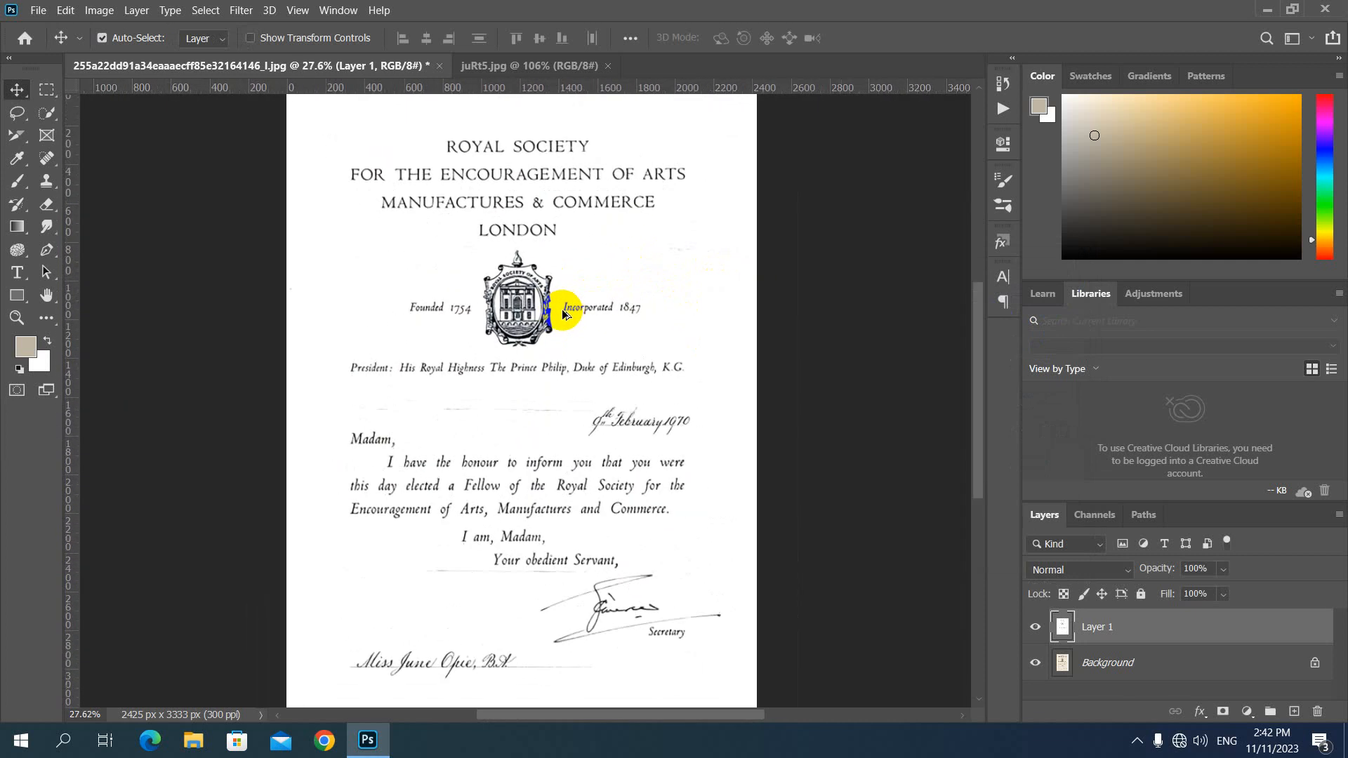
pyautogui.scroll(-2, 564, 315)
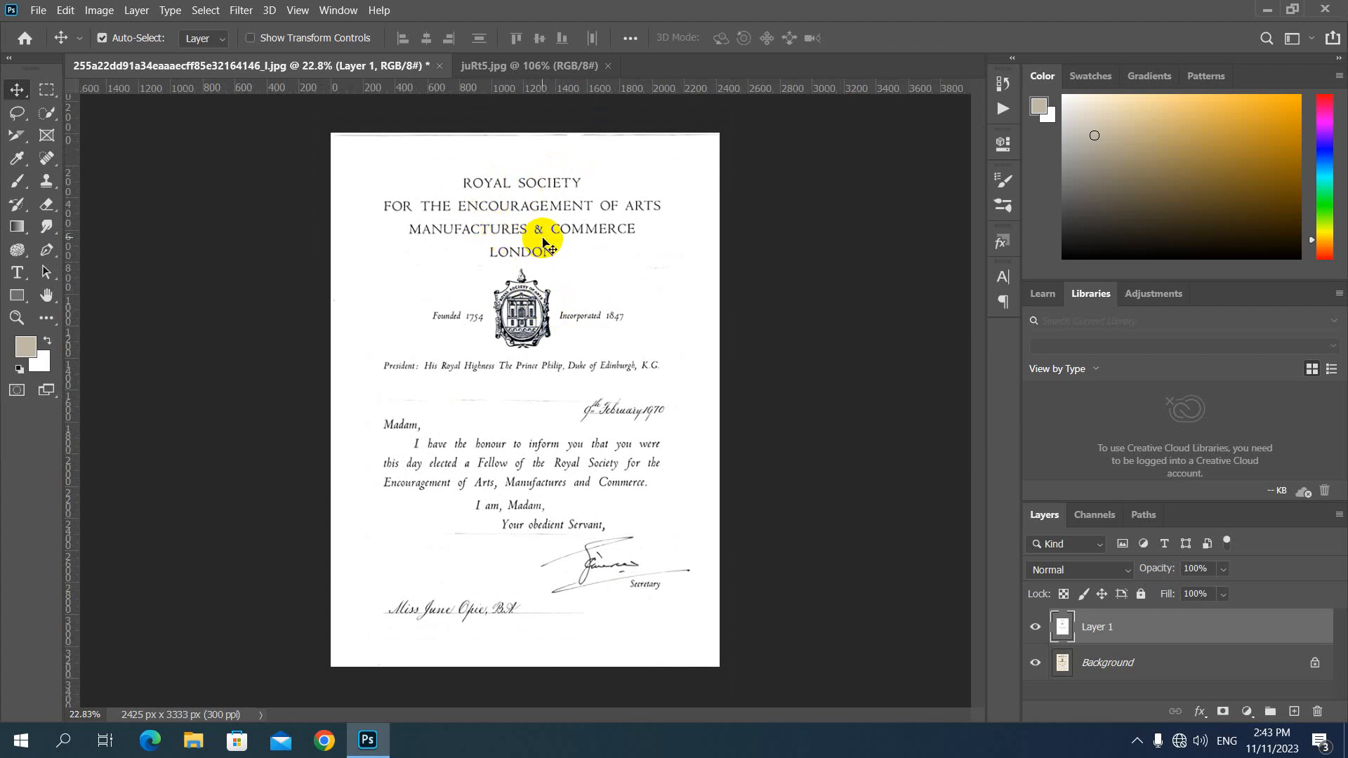
# - Sharpen Layer 1 with Unsharp Mask at an amount of 50% and a radius of 46.9 pixels
pyautogui.click(239, 10)
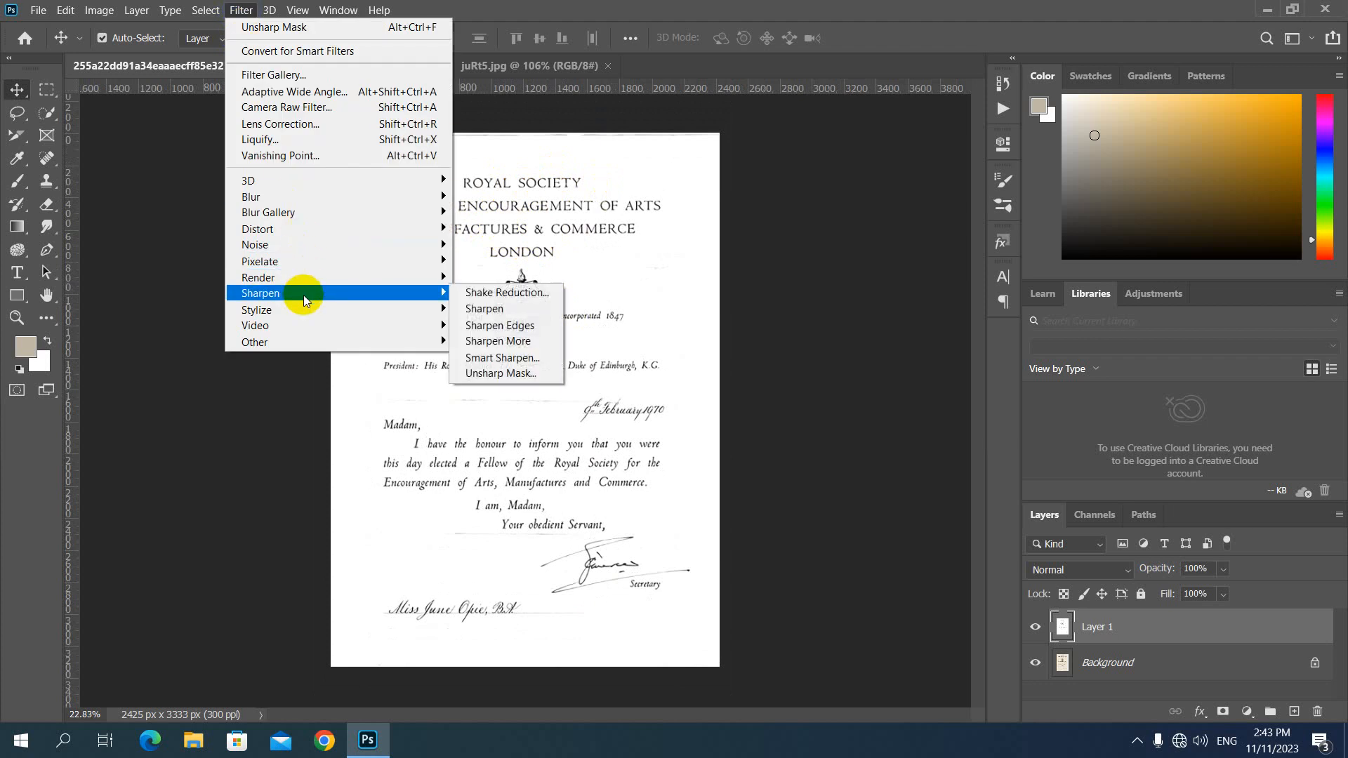
pyautogui.click(491, 373)
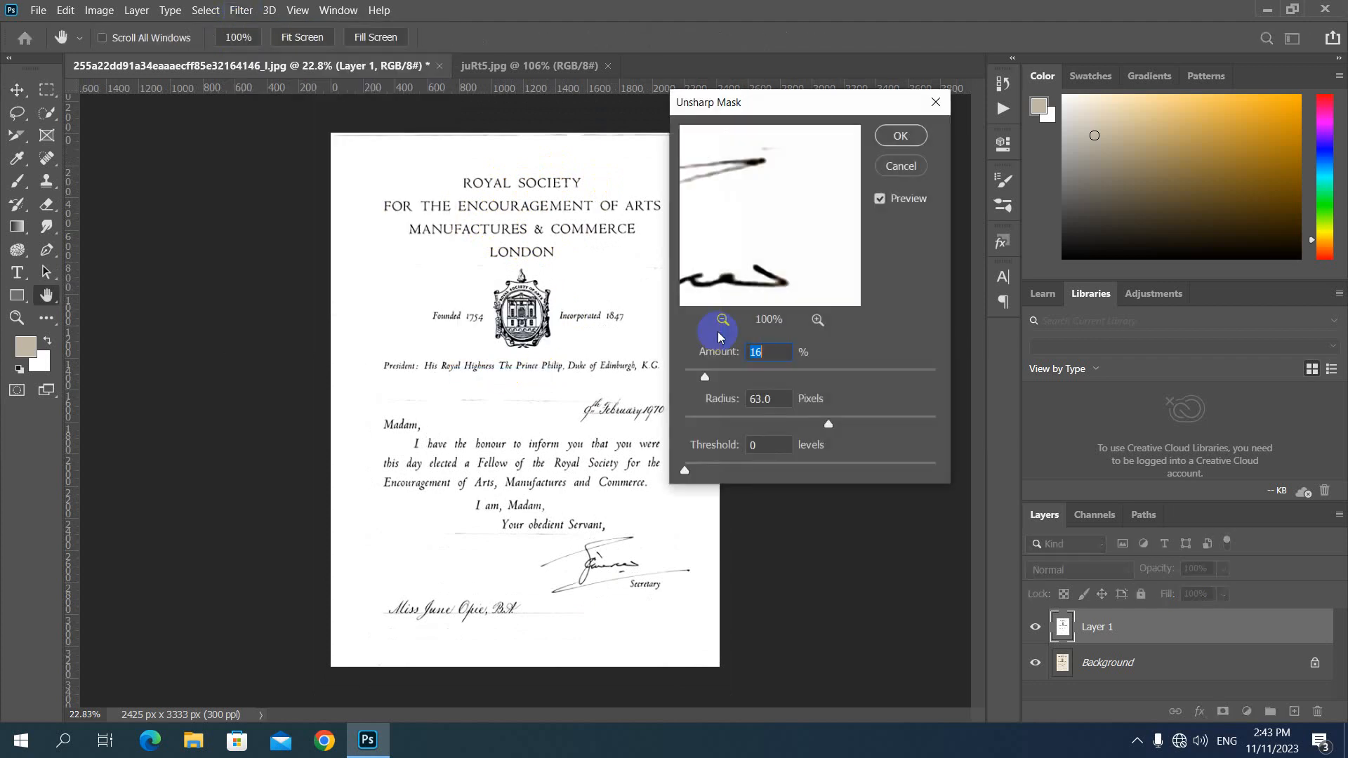
pyautogui.moveTo(813, 129); pyautogui.dragTo(887, 166)
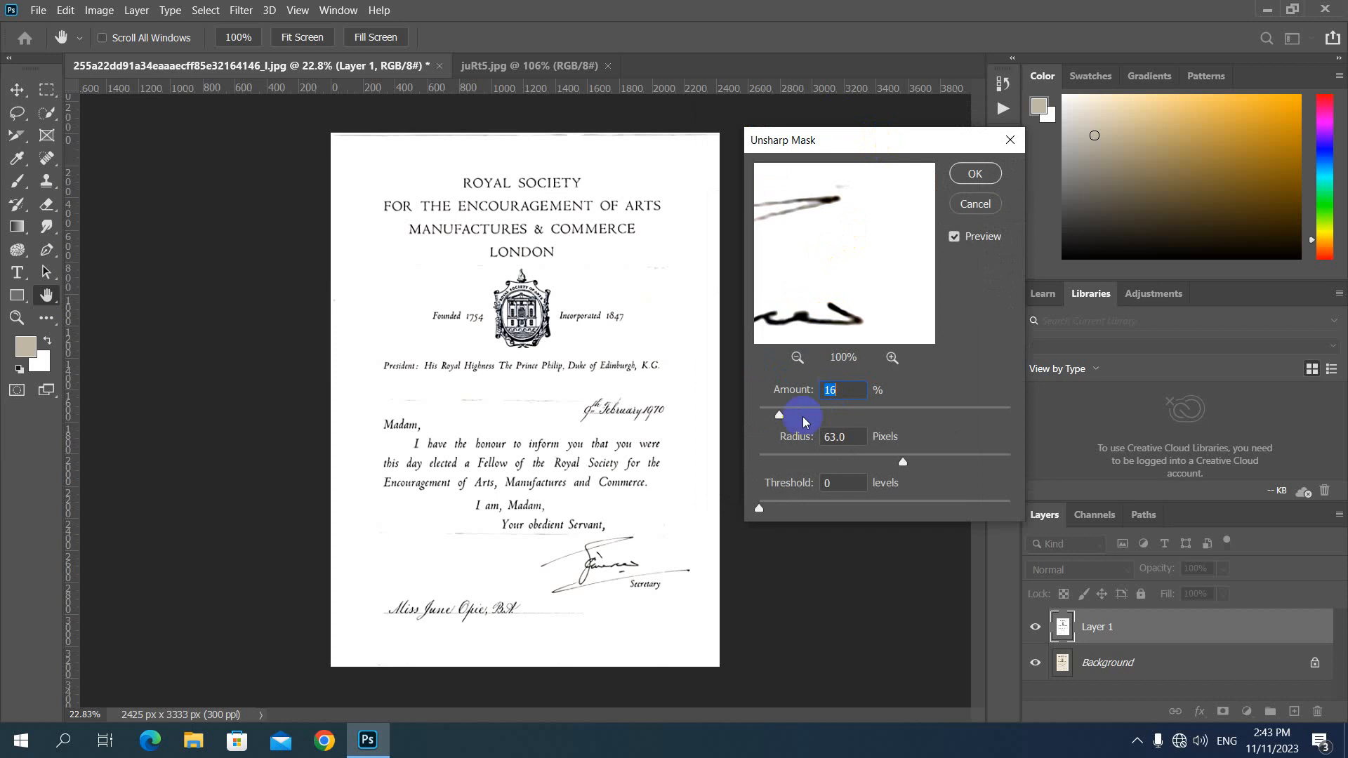
pyautogui.click(797, 358)
pyautogui.click(797, 358)
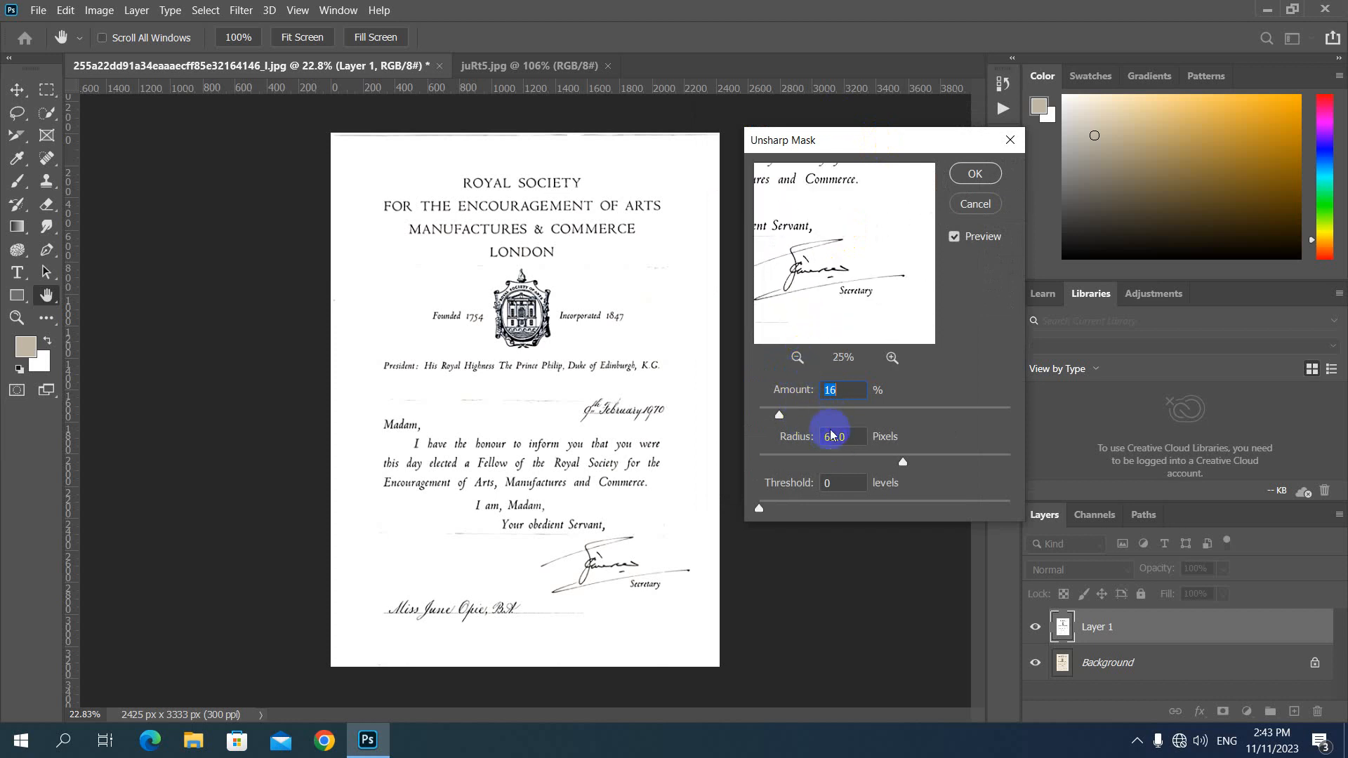
pyautogui.moveTo(778, 415); pyautogui.dragTo(827, 418)
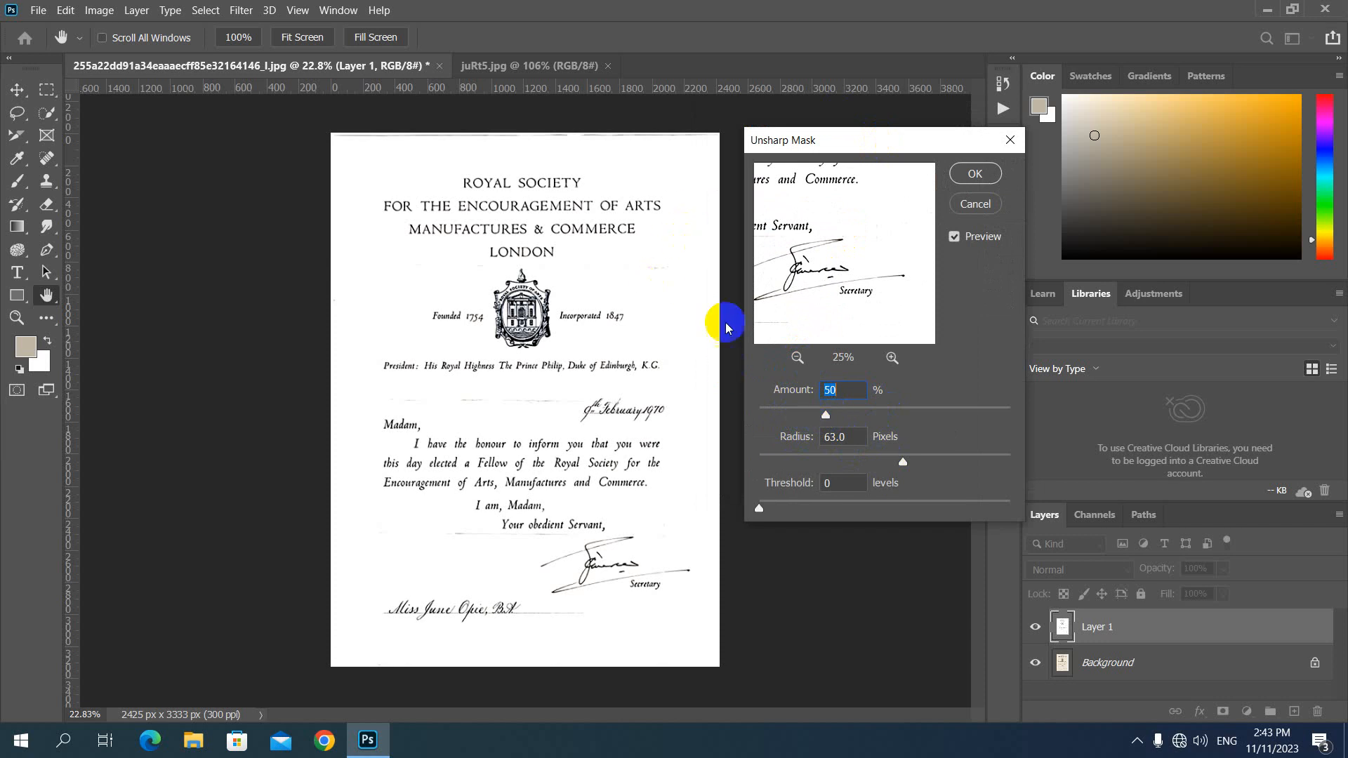
pyautogui.doubleClick(835, 391)
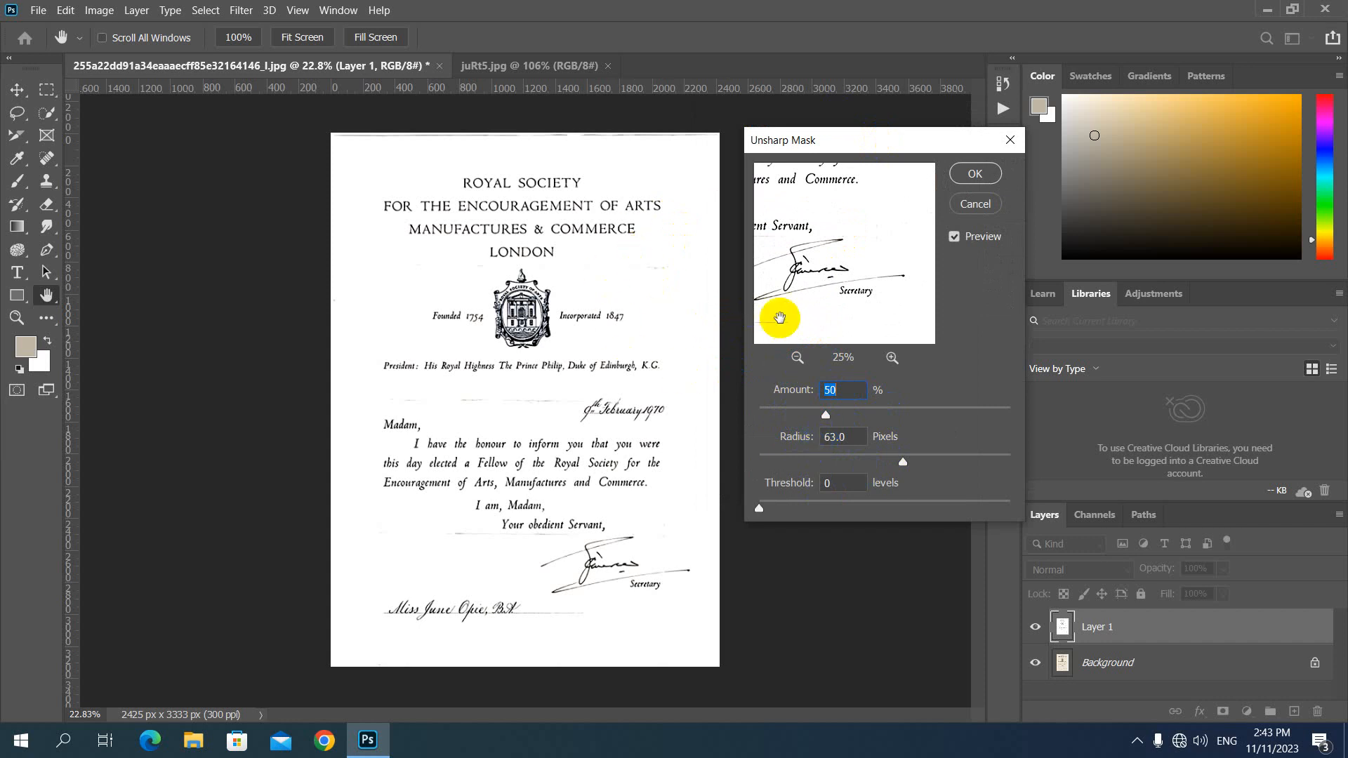
pyautogui.moveTo(903, 462); pyautogui.dragTo(894, 464)
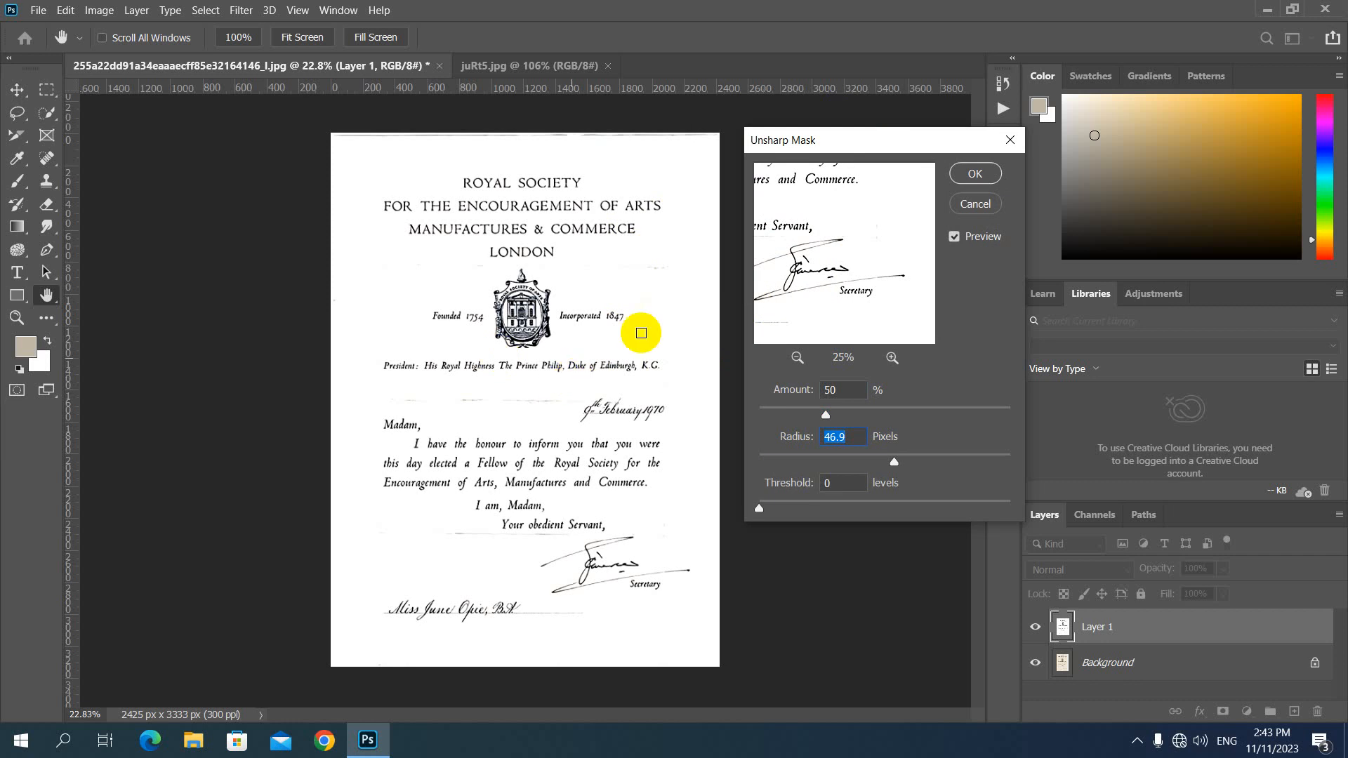
pyautogui.click(976, 173)
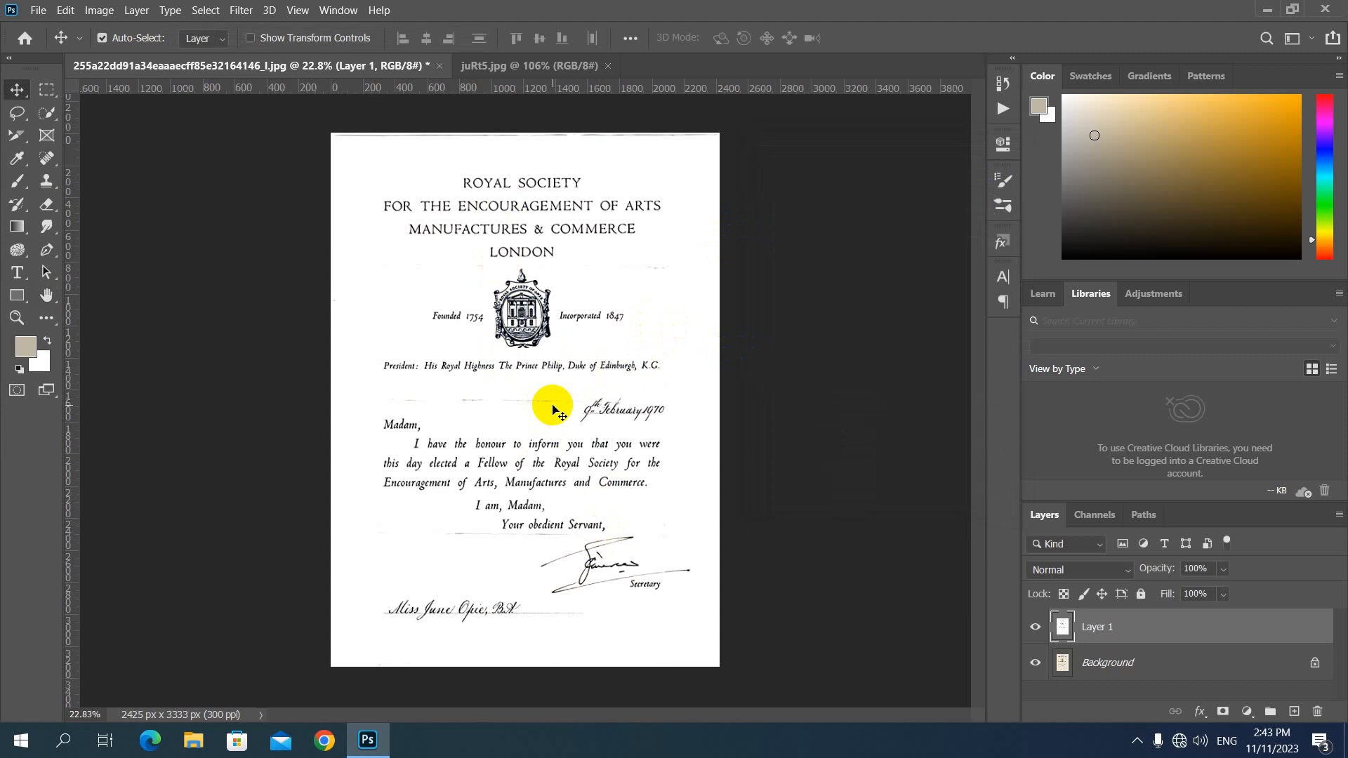
# - Duplicate the sharpened Layer 1 and set the copy's blend mode to Overlay
pyautogui.hotkey('ctrl', 'j')
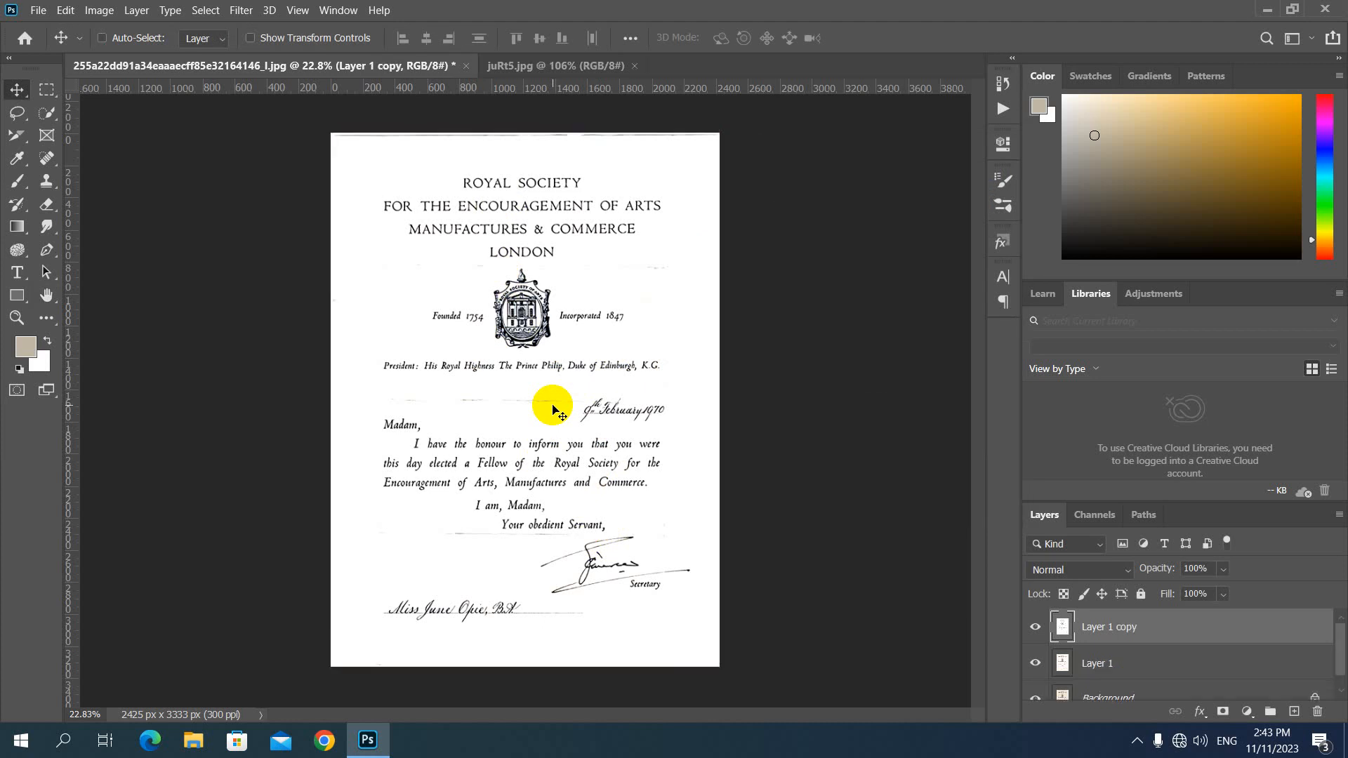
pyautogui.click(1110, 641)
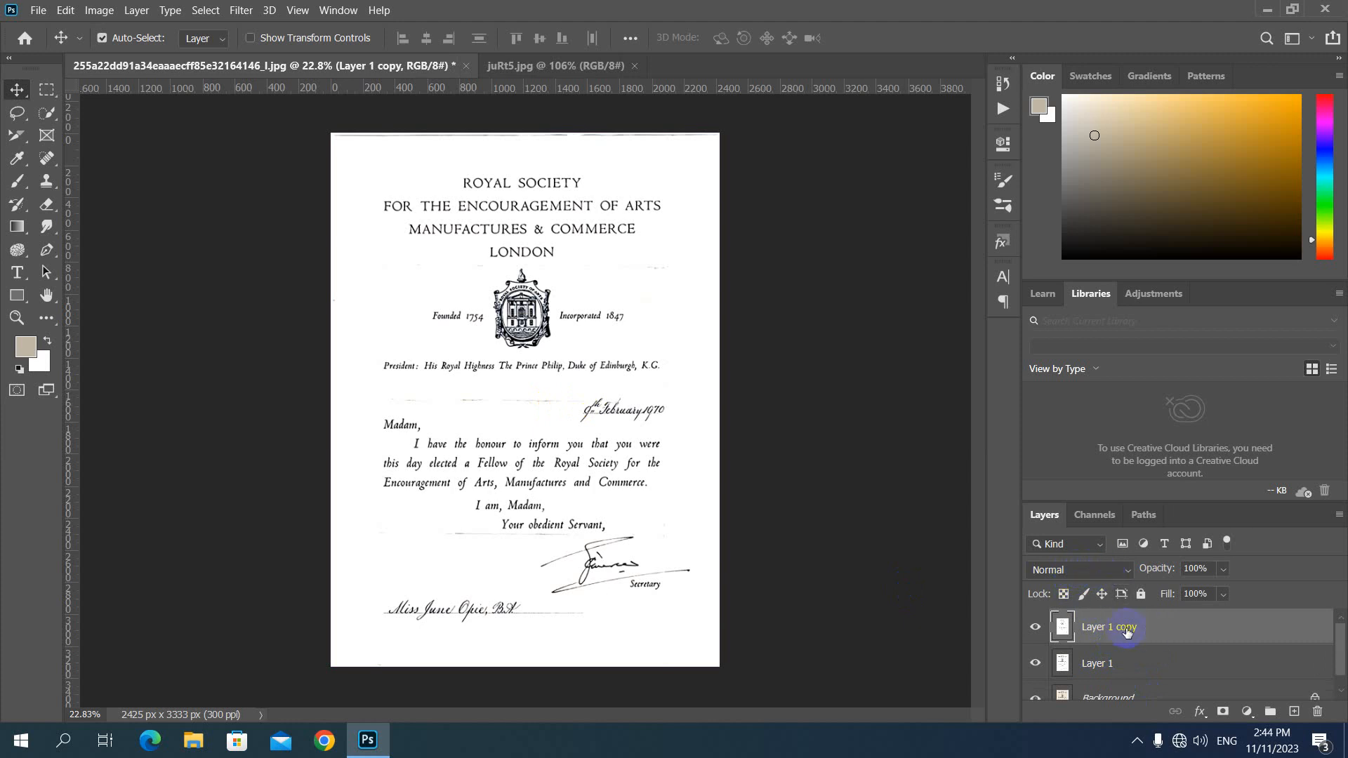
pyautogui.click(1097, 576)
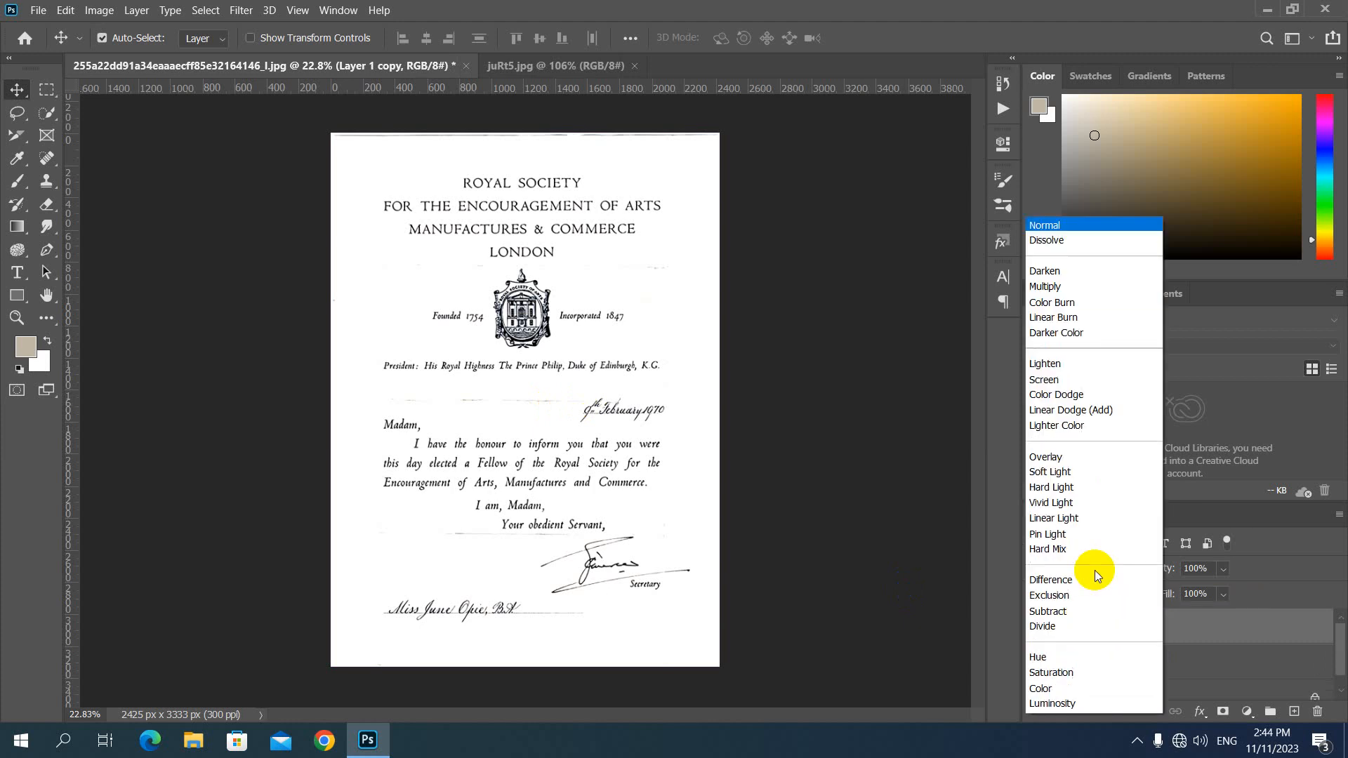
pyautogui.click(1038, 457)
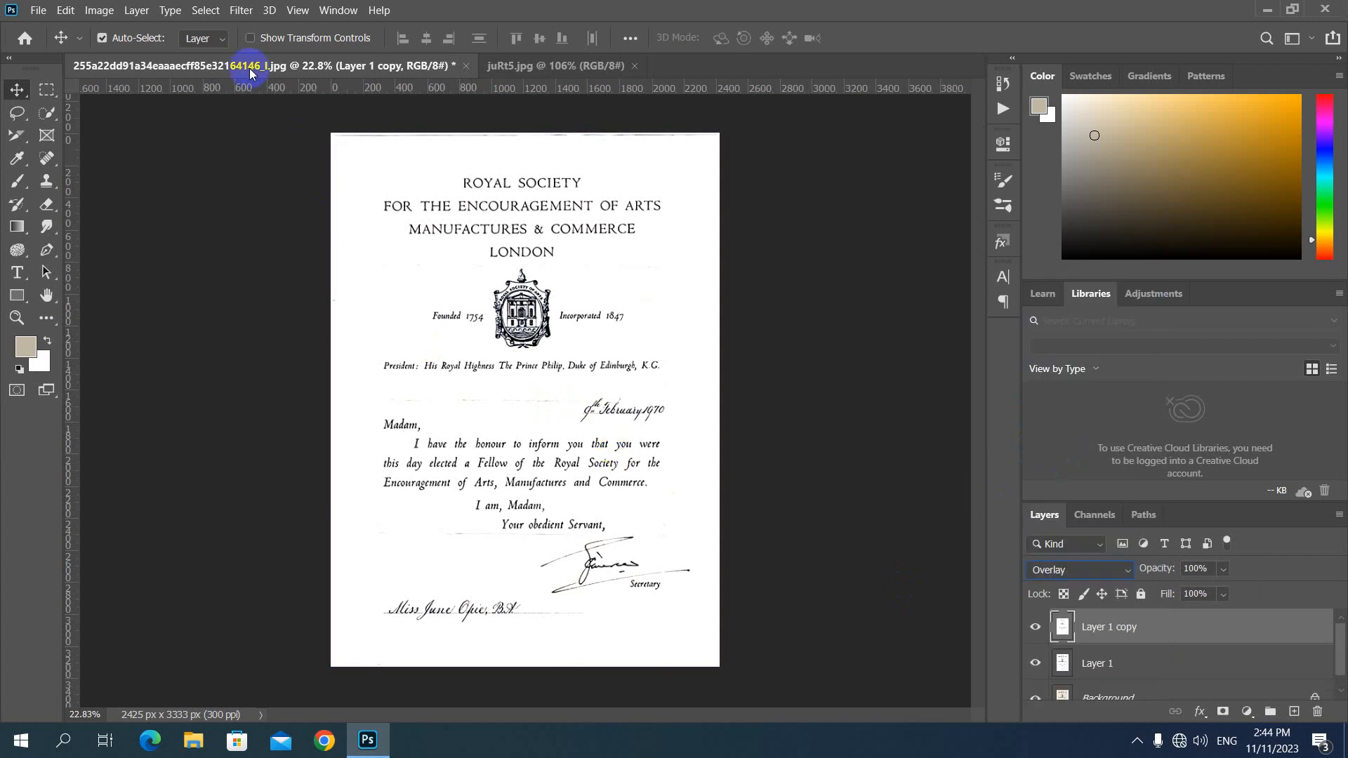
# - Apply a High Pass filter with a 13.9 pixel radius to the Overlay copy and check the letter's print
pyautogui.click(240, 9)
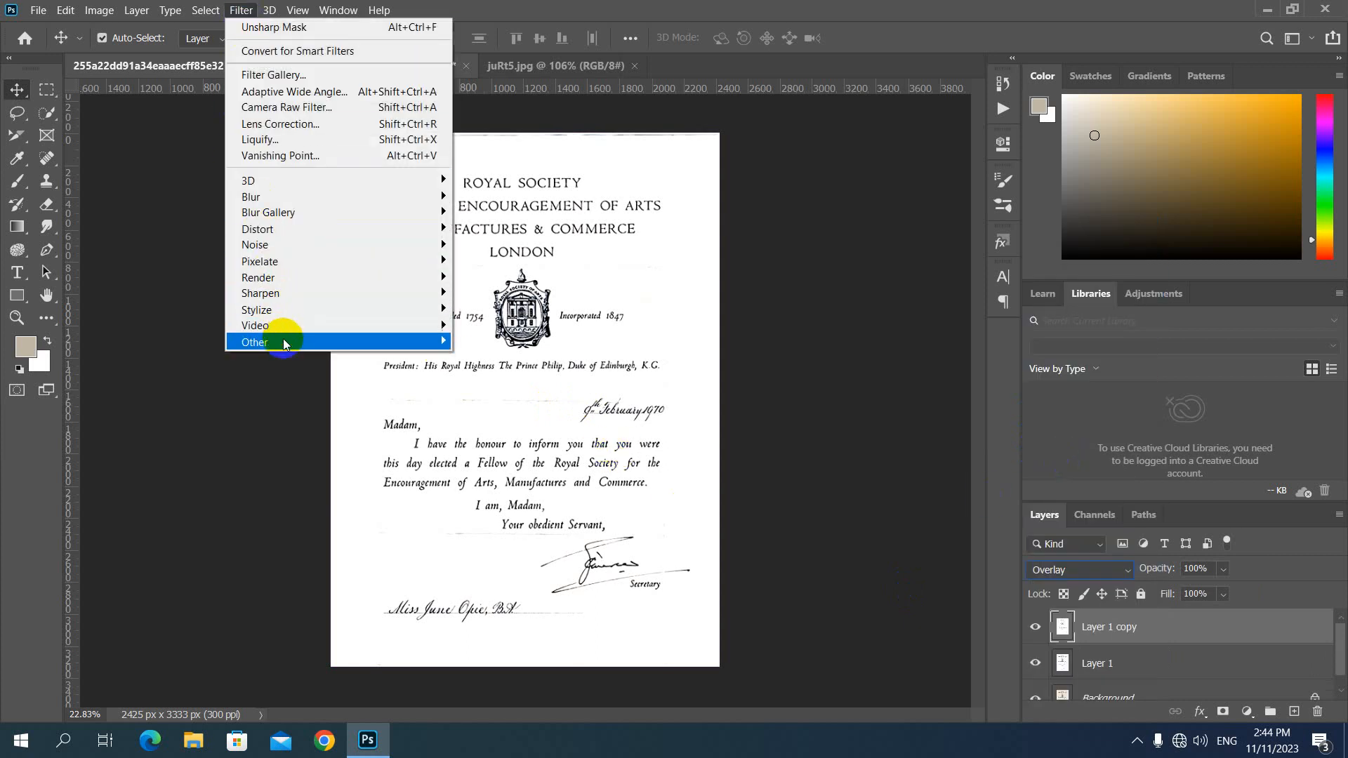
pyautogui.moveTo(280, 340)
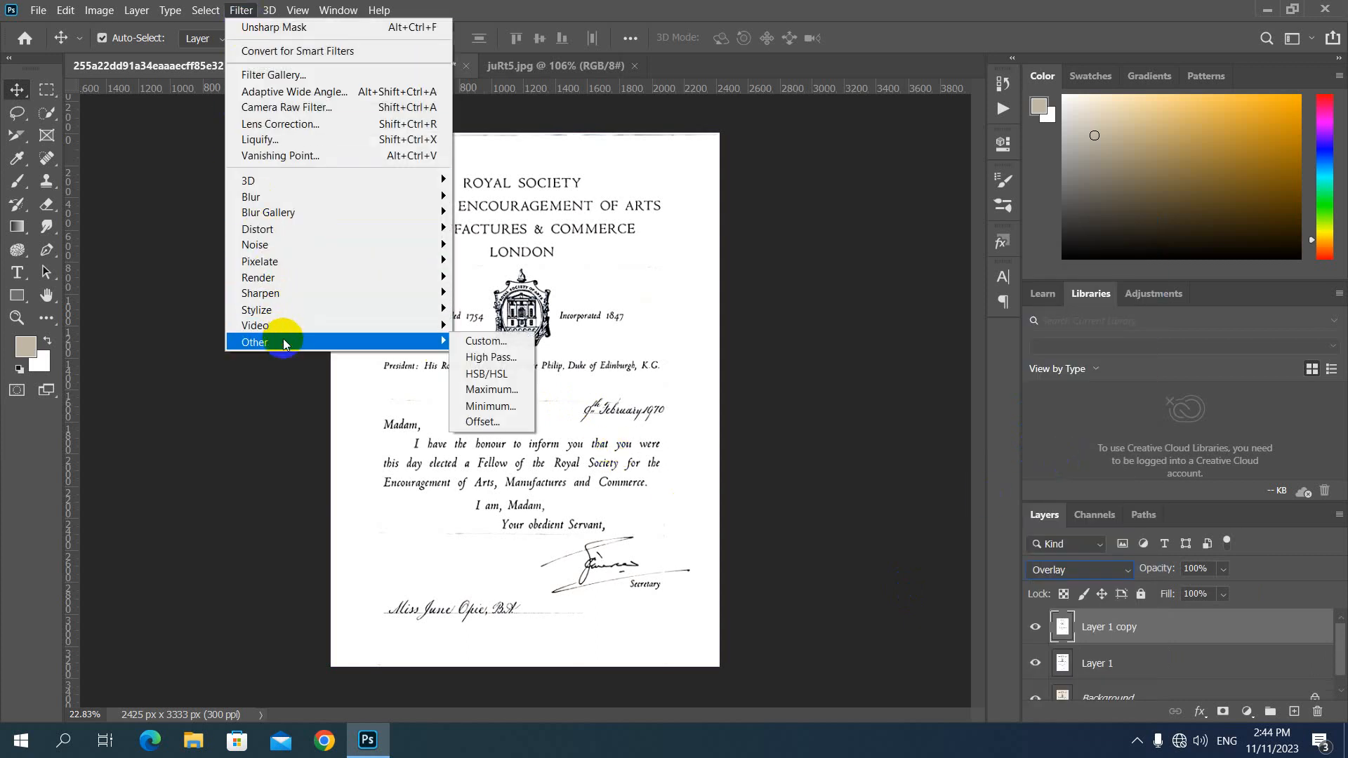
pyautogui.click(492, 357)
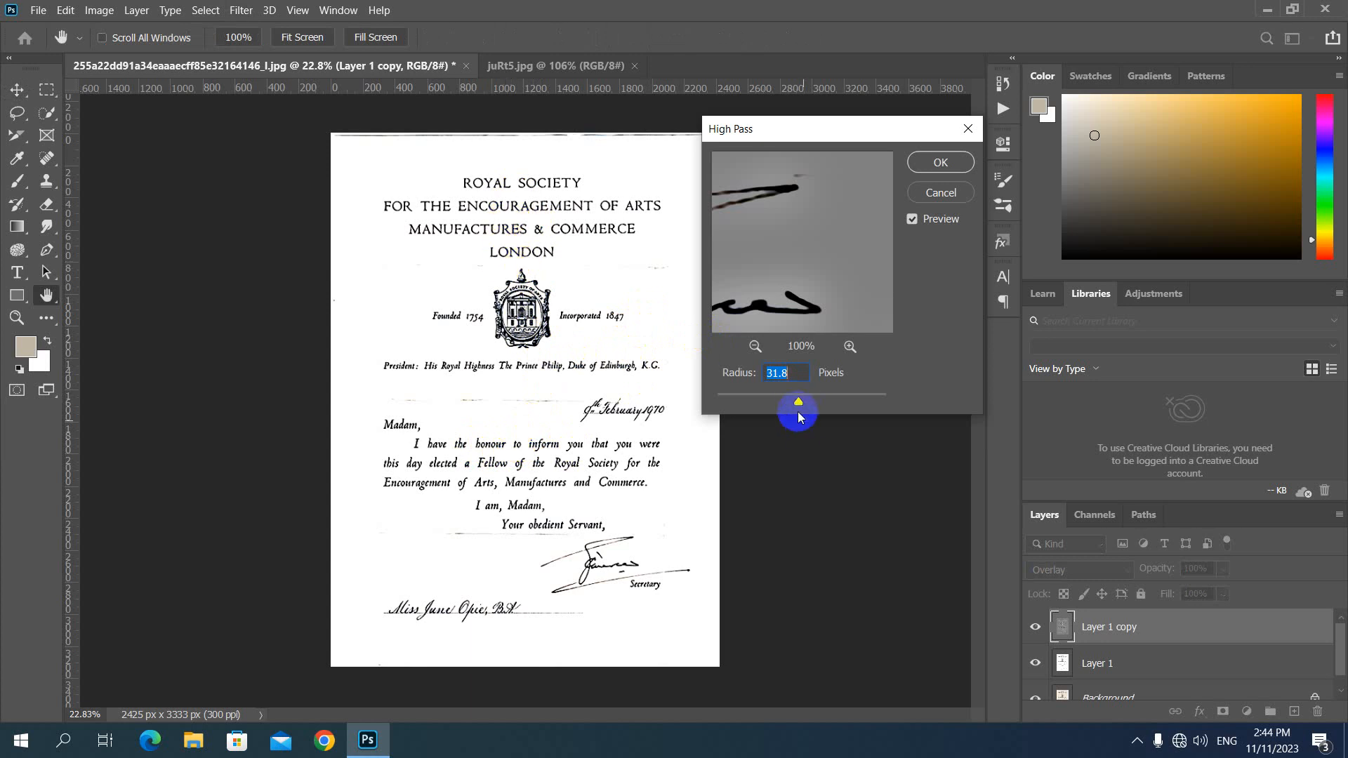
pyautogui.moveTo(799, 402); pyautogui.dragTo(788, 400)
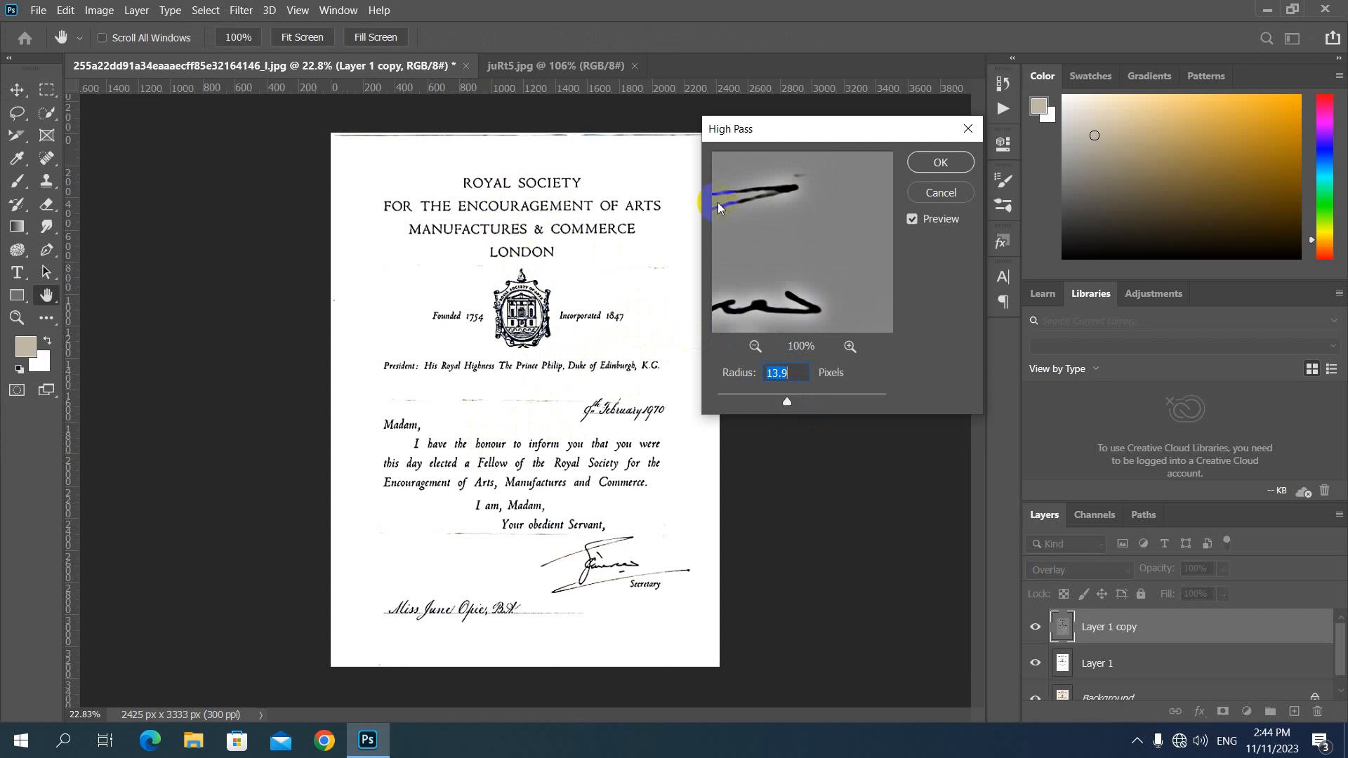
pyautogui.click(933, 165)
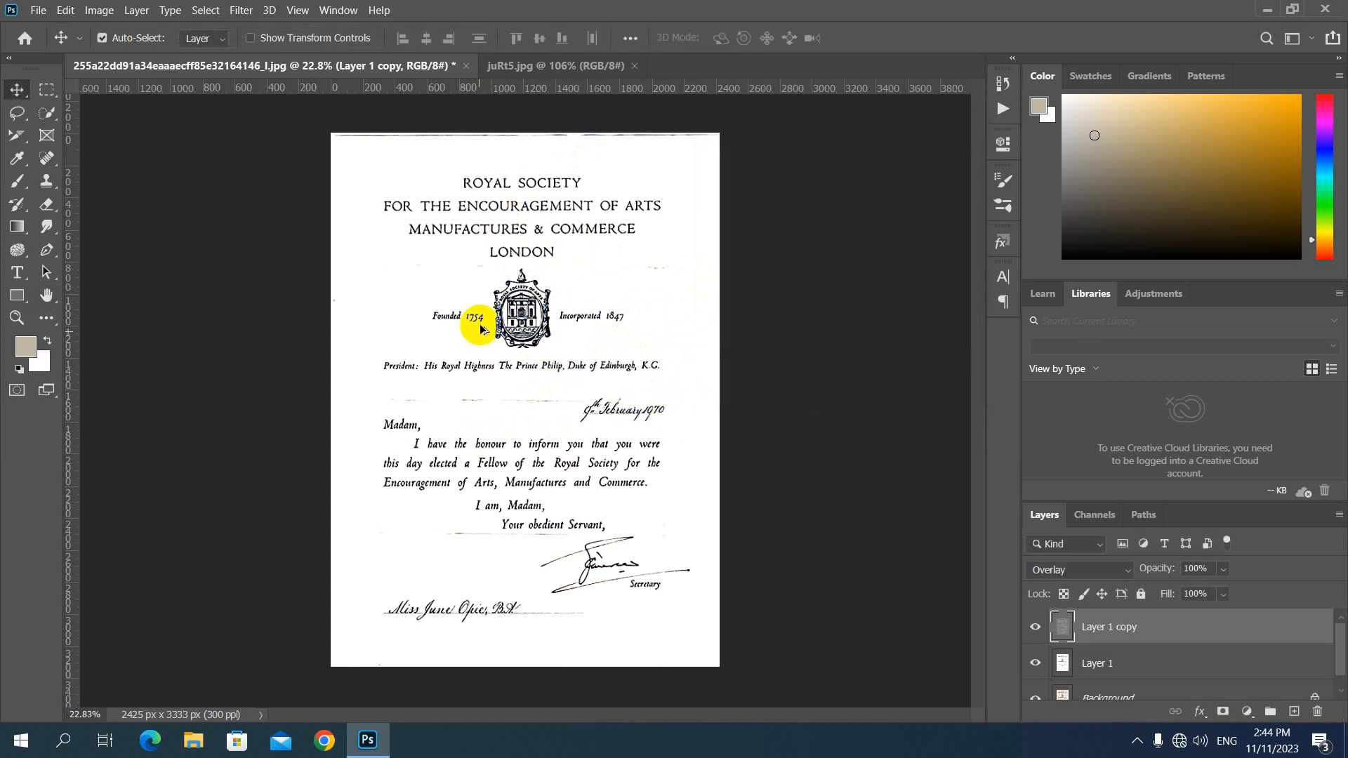
pyautogui.scroll(3, 485, 333)
pyautogui.scroll(1, 515, 344)
pyautogui.scroll(-2, 515, 345)
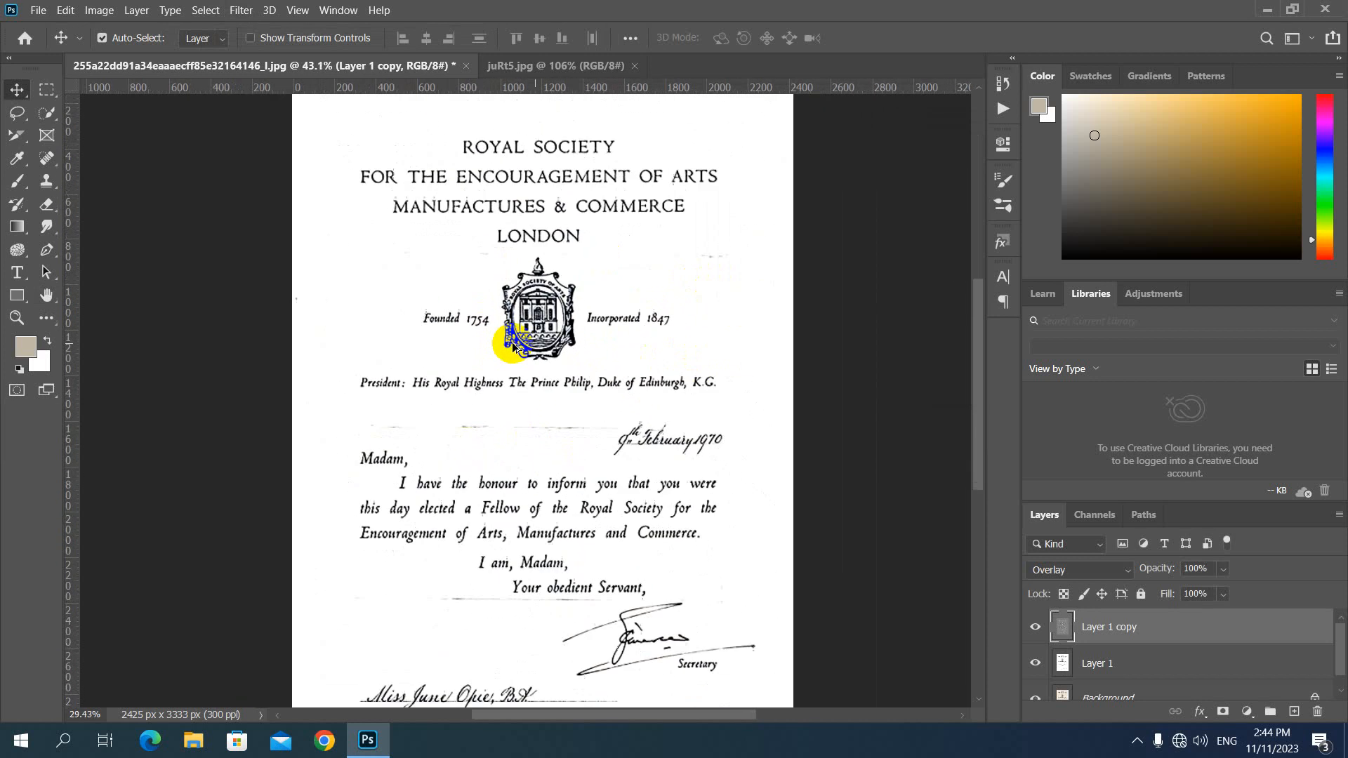
# - Merge Layer 1 and its Overlay copy into a single layer above the Background
pyautogui.scroll(2, 514, 345)
pyautogui.scroll(-2, 514, 348)
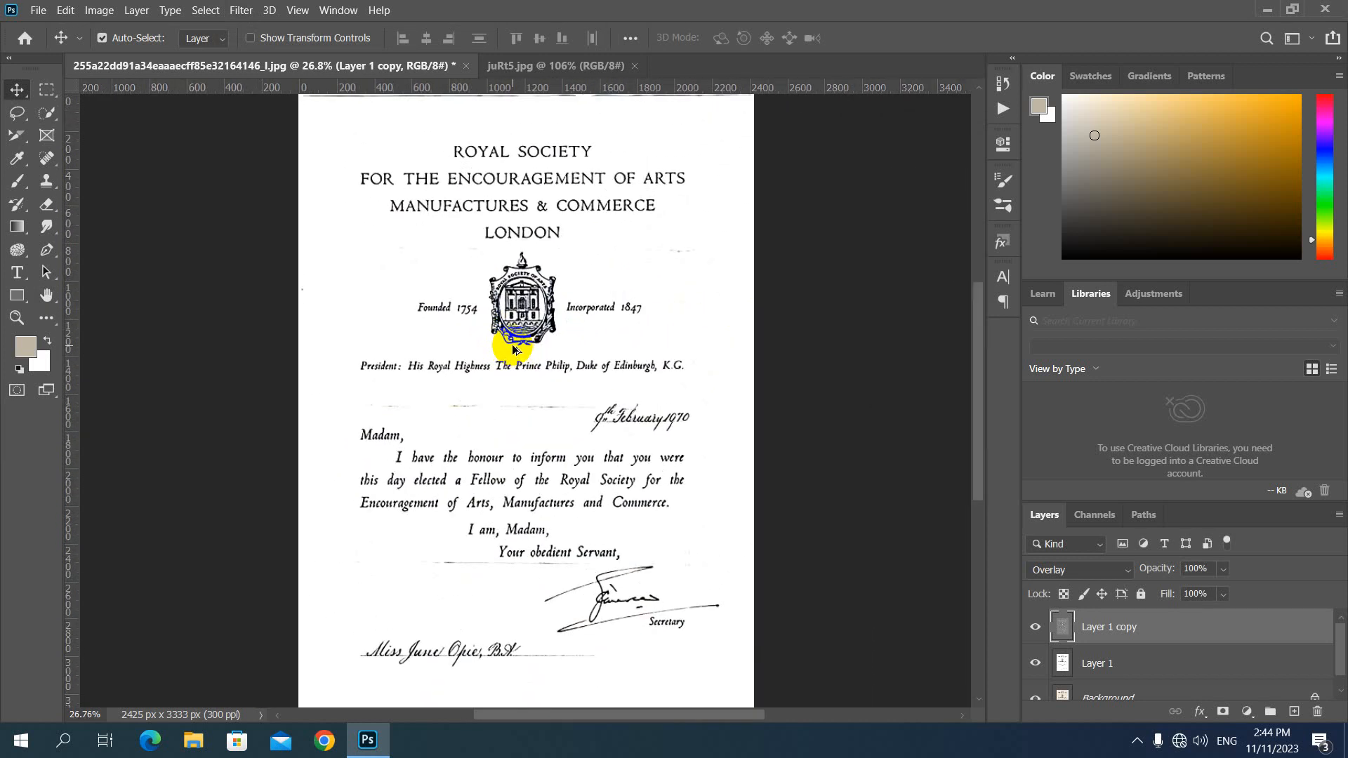
pyautogui.scroll(-1, 513, 349)
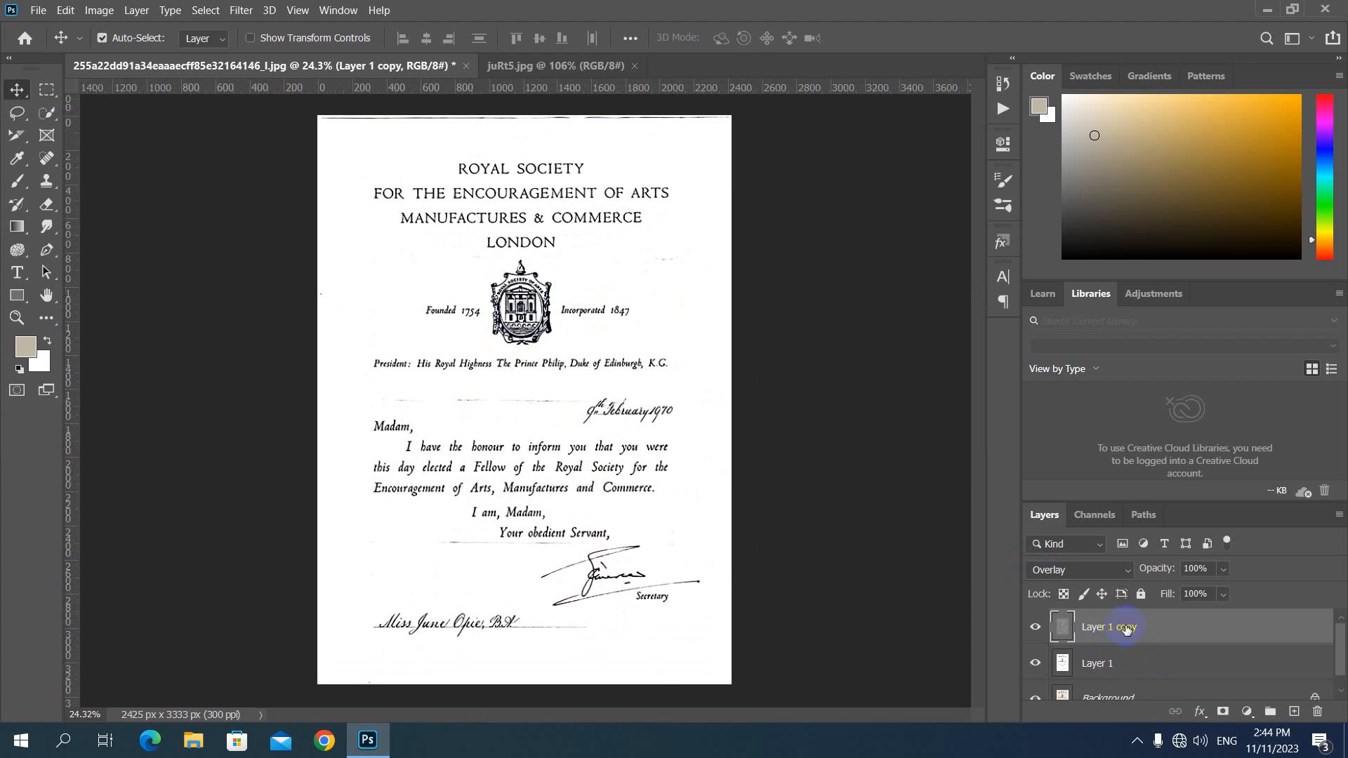
pyautogui.keyDown('shift'); pyautogui.click(1124, 663); pyautogui.keyUp('shift')
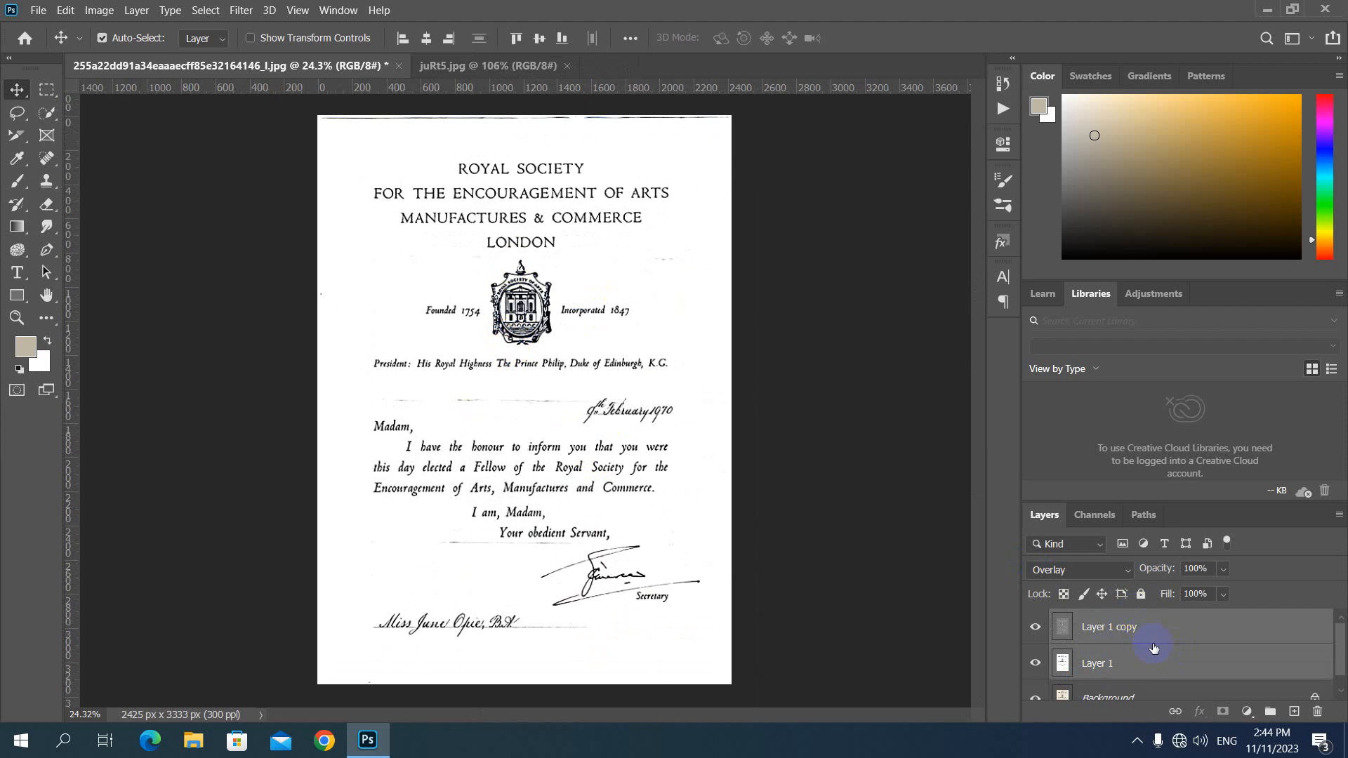
pyautogui.hotkey('ctrl', 'e')
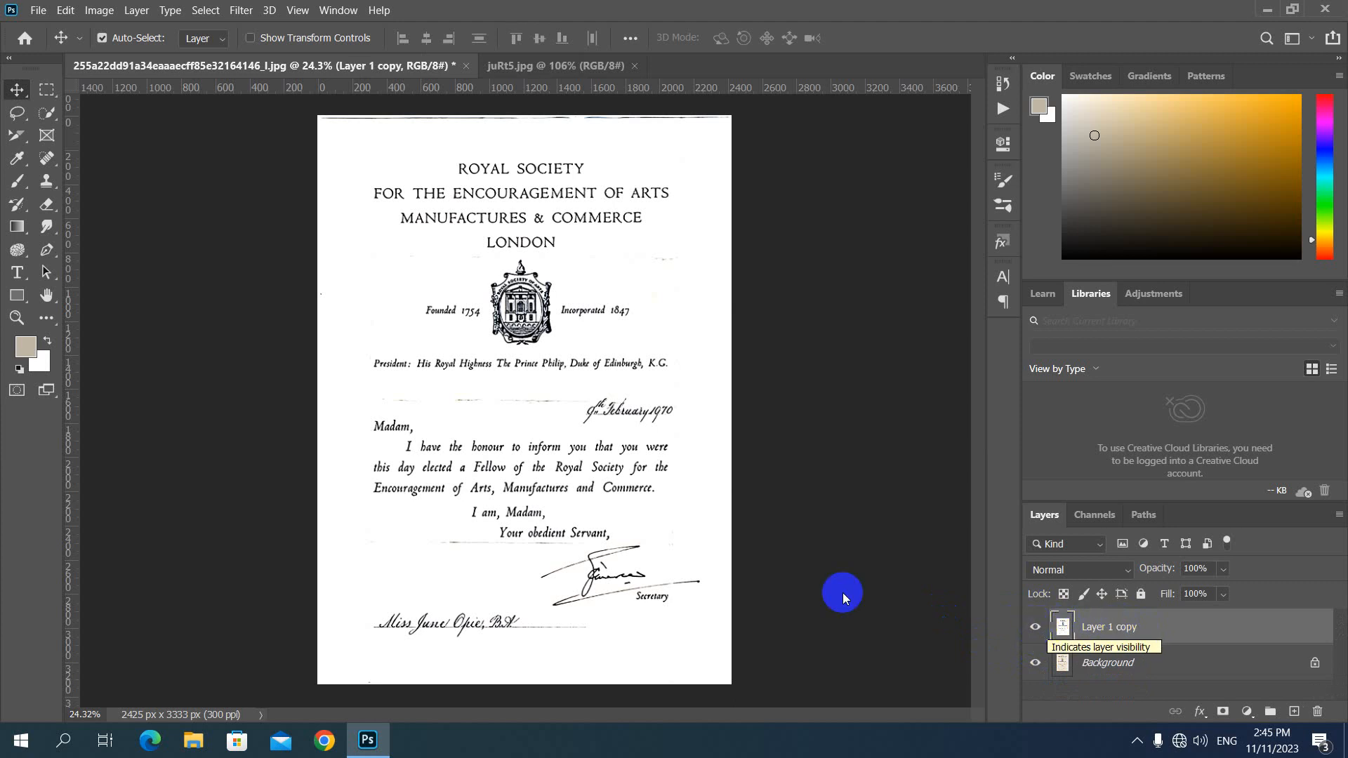
# - Compare the cleaned letter with the original scan by hiding and showing the merged layer twice
pyautogui.click(1029, 627)
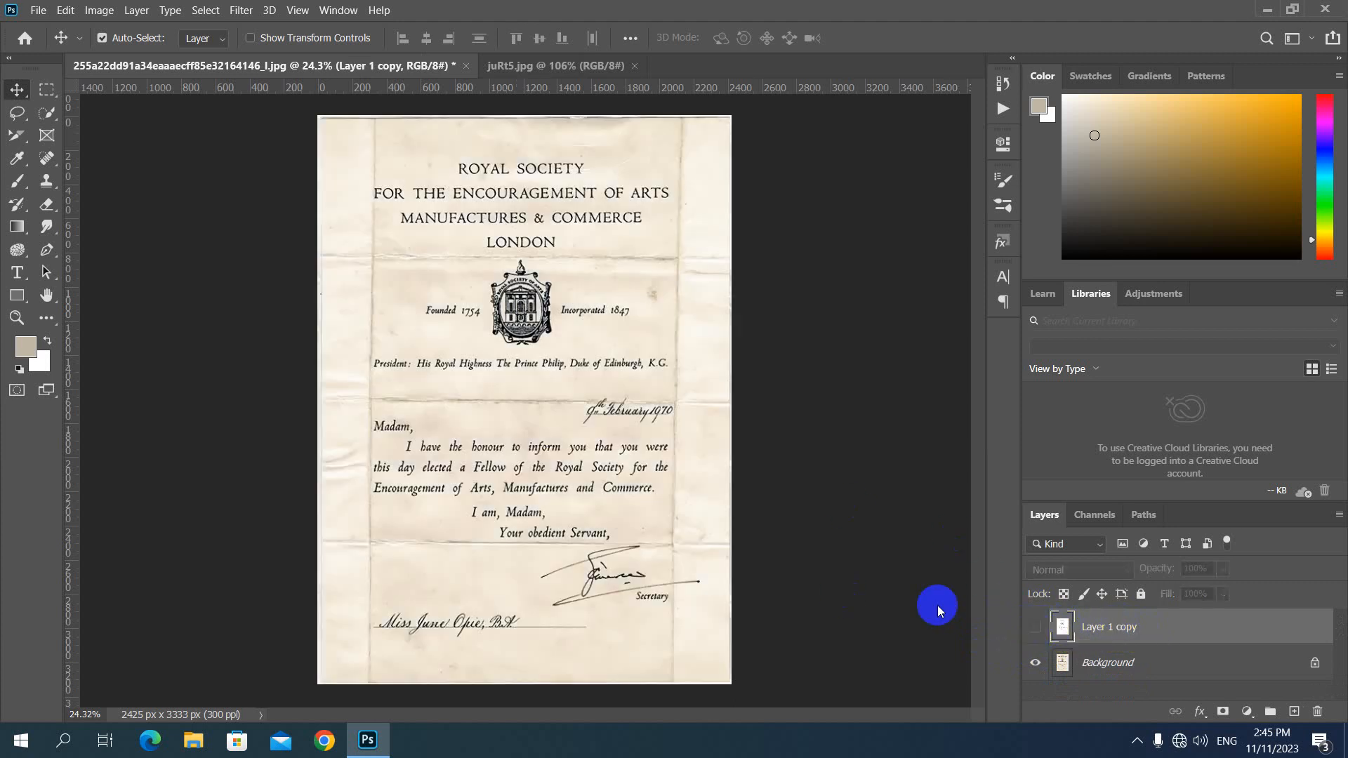
pyautogui.click(1035, 627)
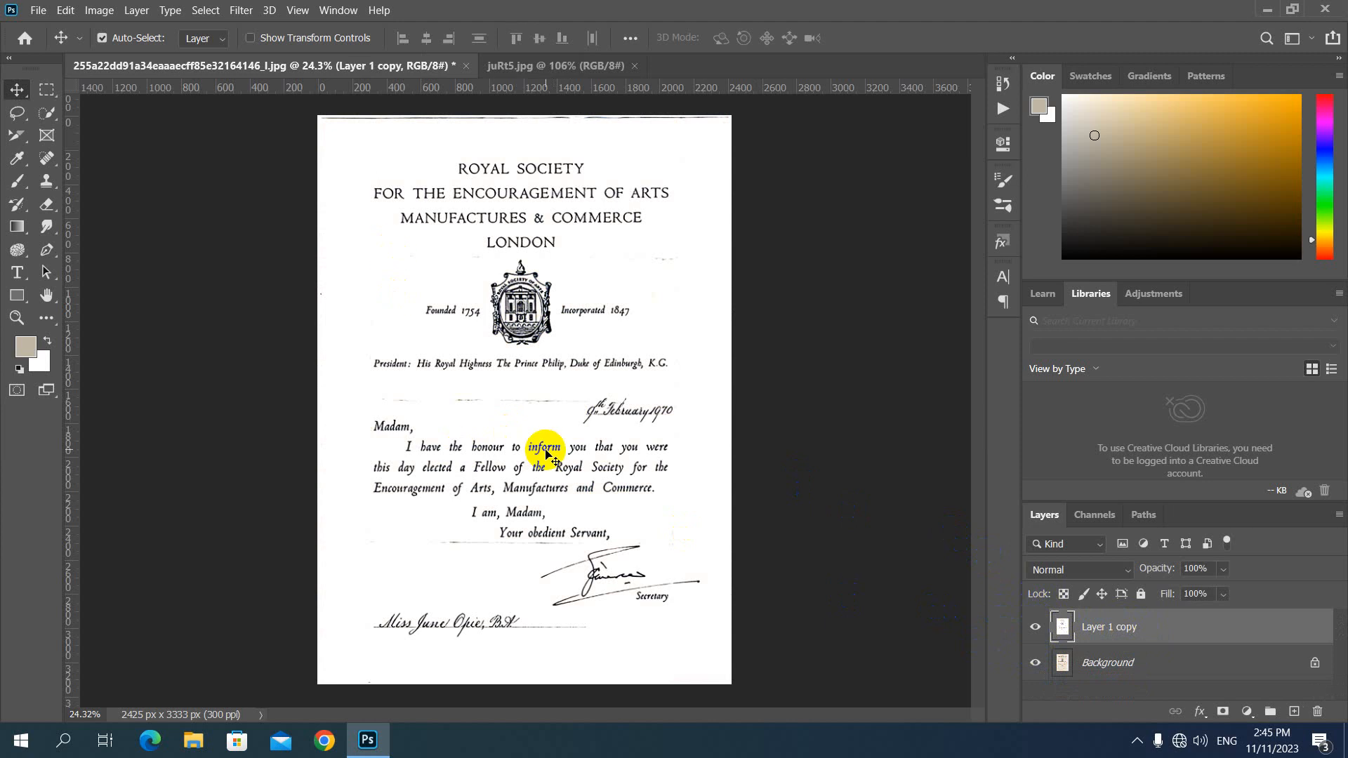
pyautogui.click(1036, 632)
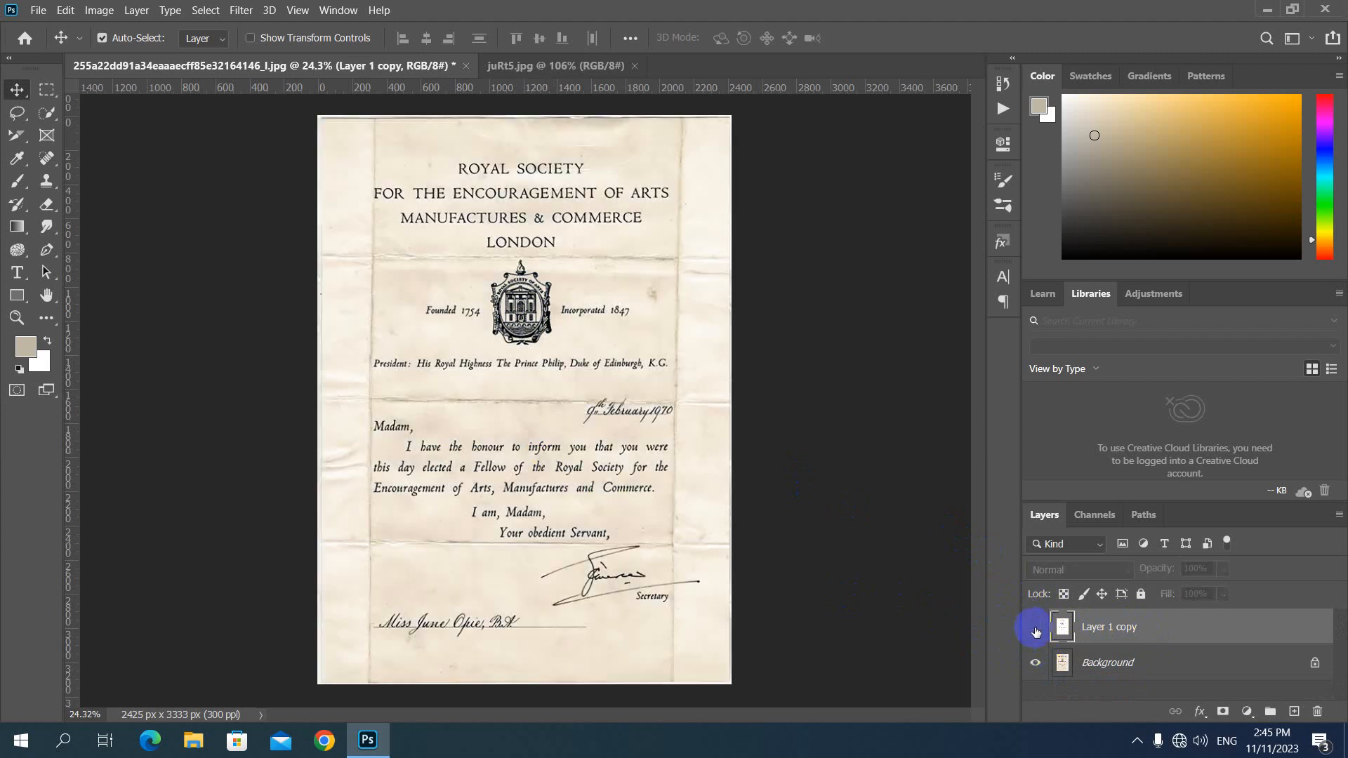
pyautogui.click(1037, 632)
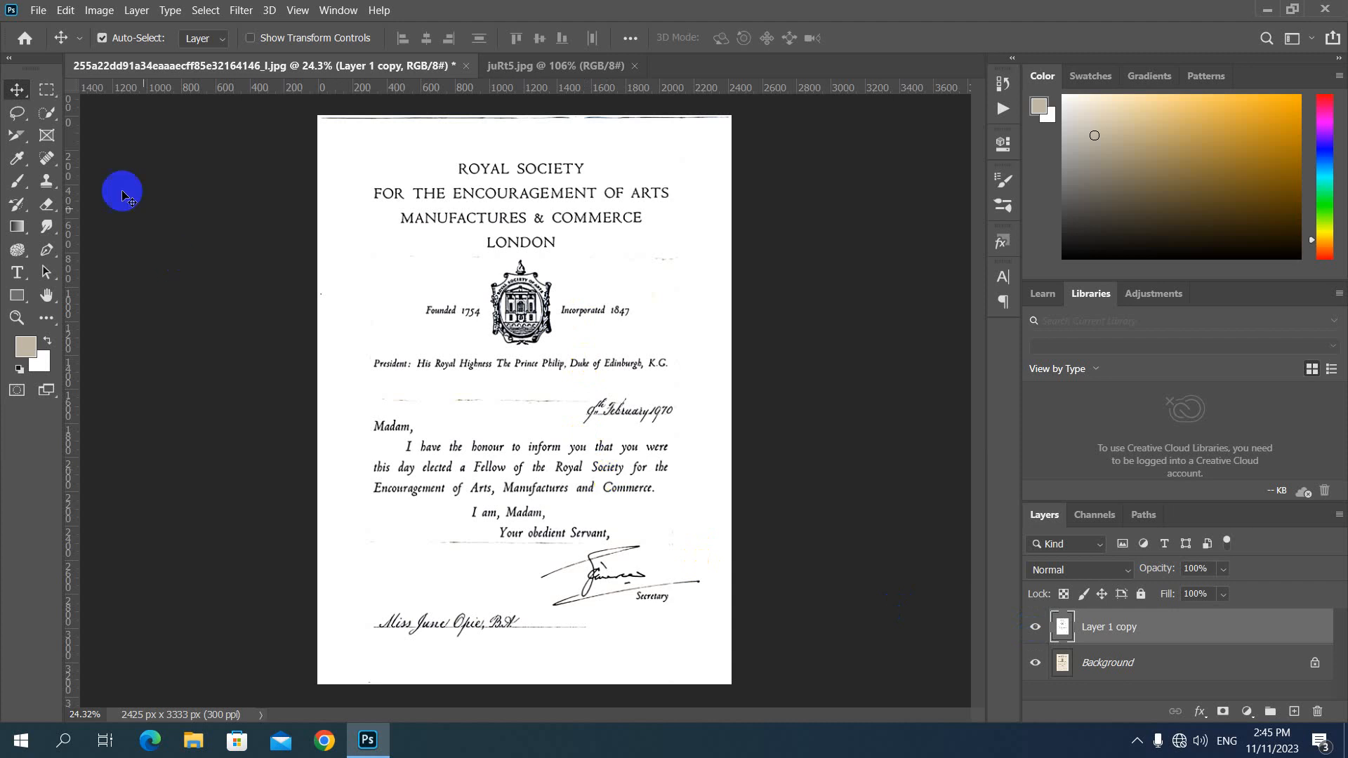
# - Create a new document from the A4 preset, 210 x 297 mm at 300 ppi
pyautogui.click(38, 9)
pyautogui.click(42, 37)
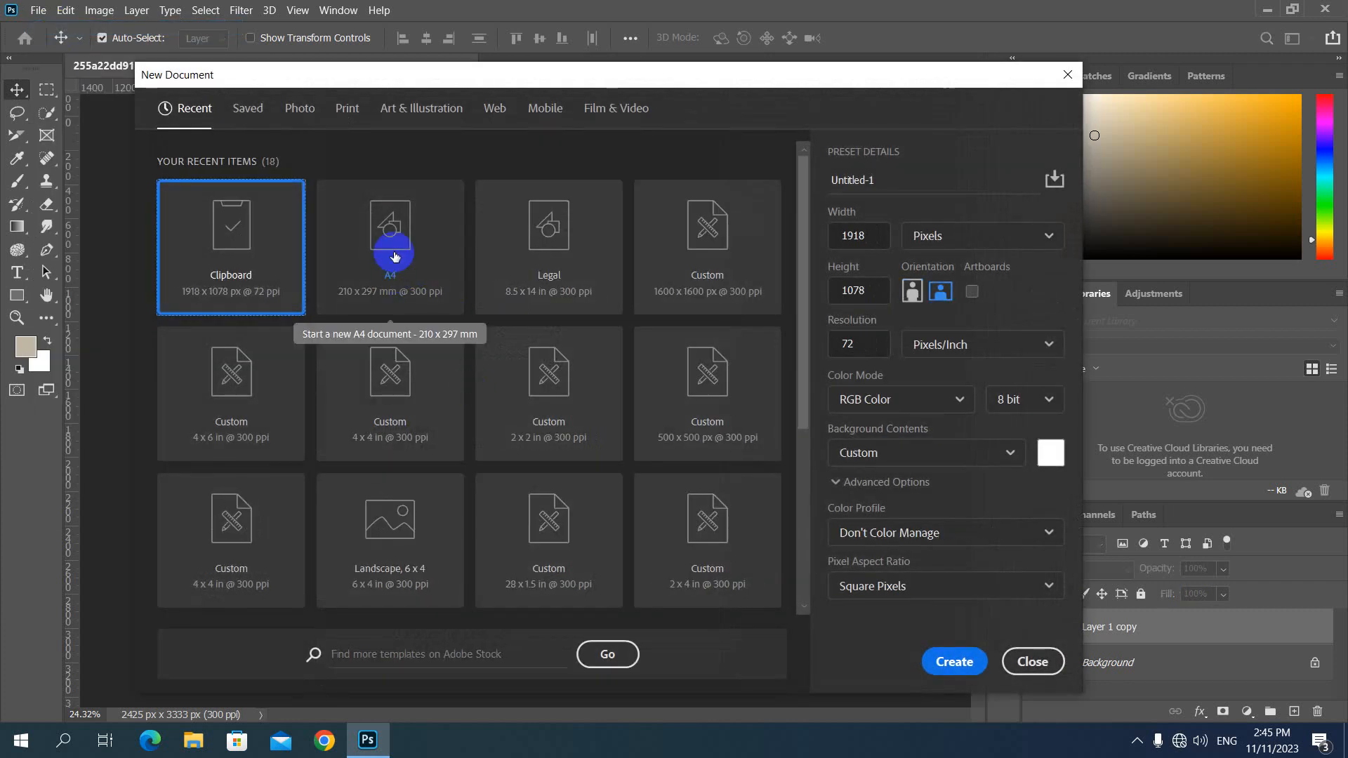
pyautogui.click(394, 255)
pyautogui.click(955, 663)
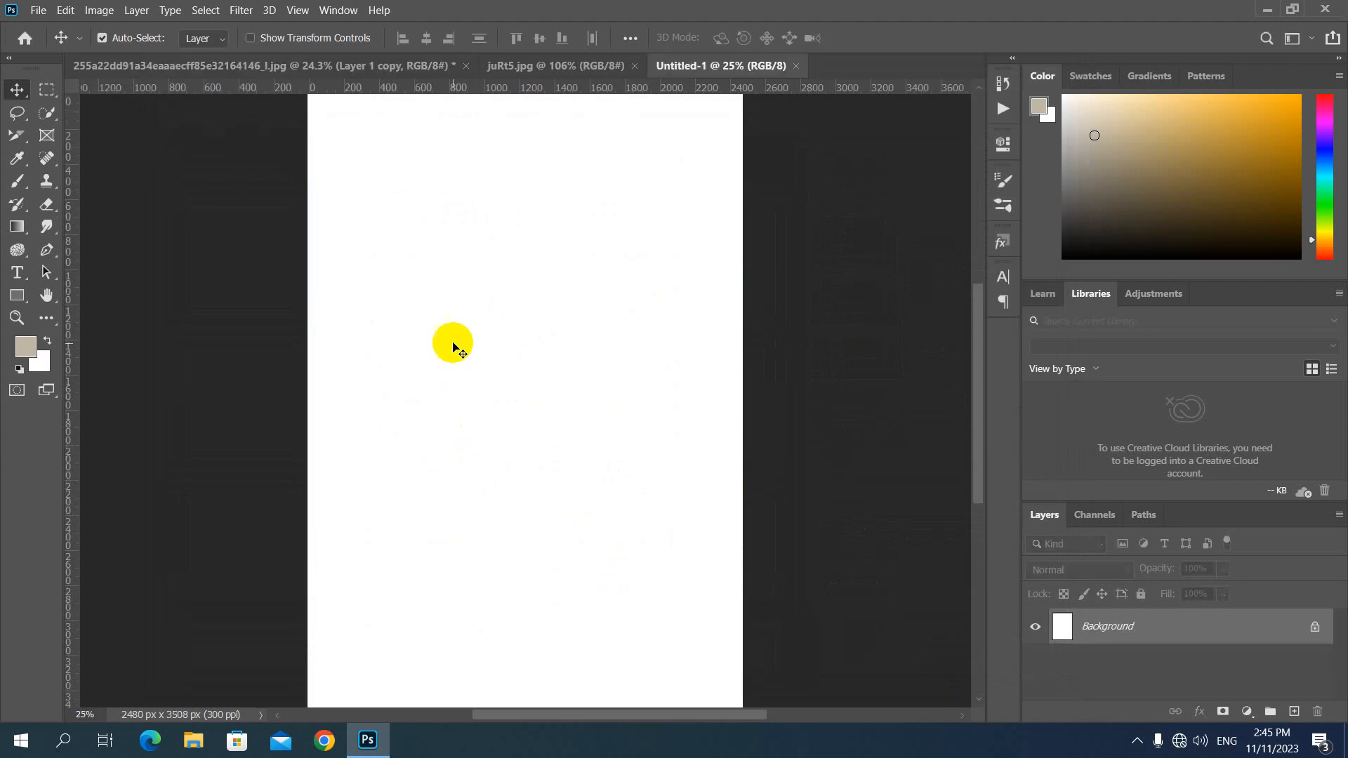
# - Float the letter's window, copy its cleaned layer into the blank A4 document, and dock the window again
pyautogui.moveTo(301, 66); pyautogui.dragTo(451, 406)
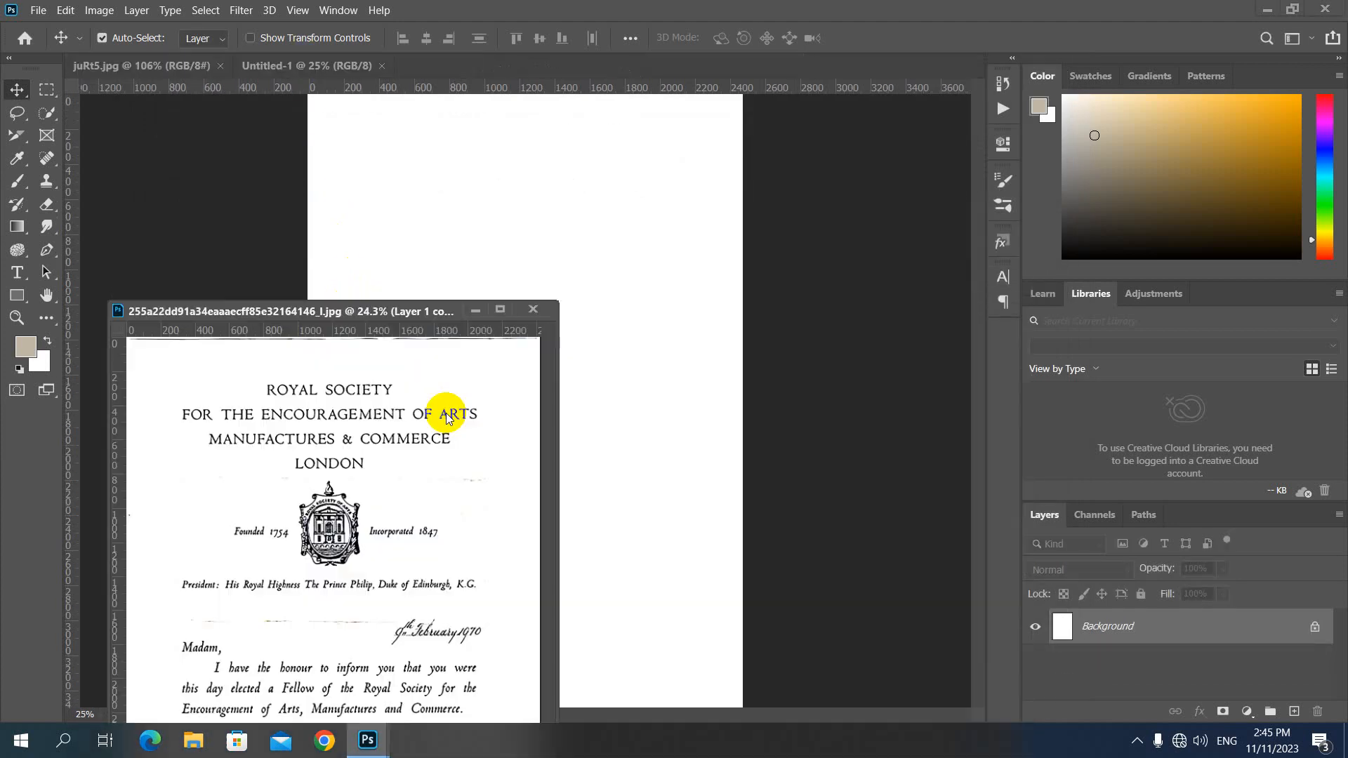
pyautogui.moveTo(376, 447); pyautogui.dragTo(461, 234)
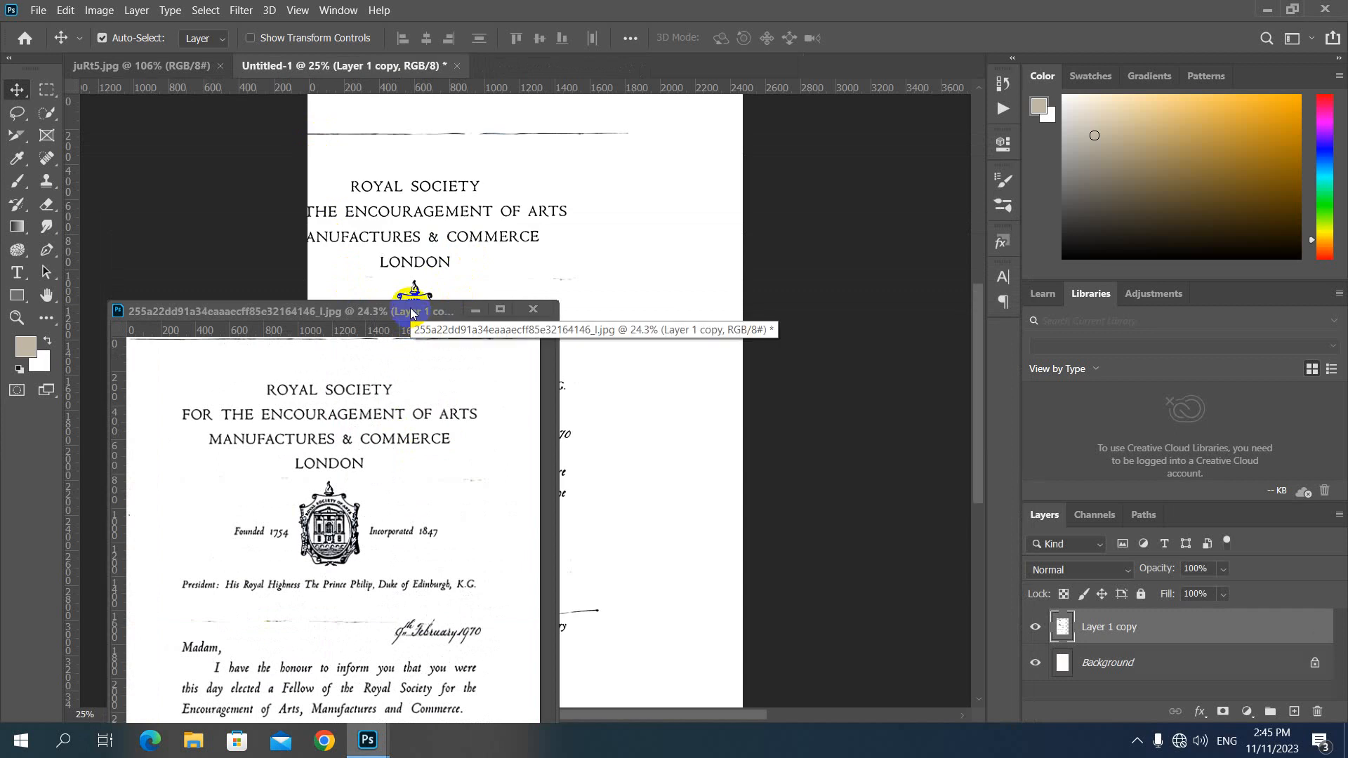
pyautogui.moveTo(411, 312); pyautogui.dragTo(506, 82)
pyautogui.moveTo(505, 383); pyautogui.dragTo(510, 386)
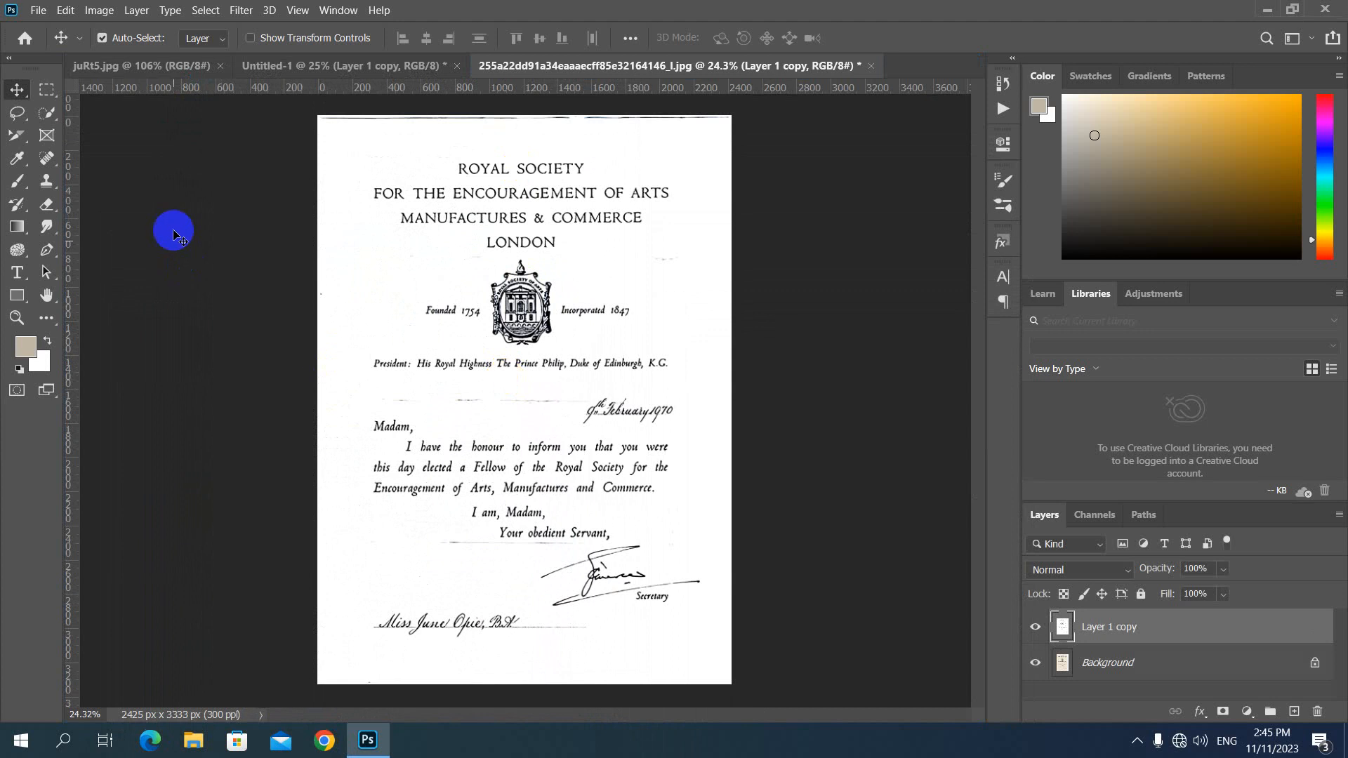
# - In Untitled-1, move the letter layer so its upper-left corner meets the upper-left corner of the A4 page
pyautogui.click(281, 65)
pyautogui.moveTo(455, 307); pyautogui.dragTo(547, 283)
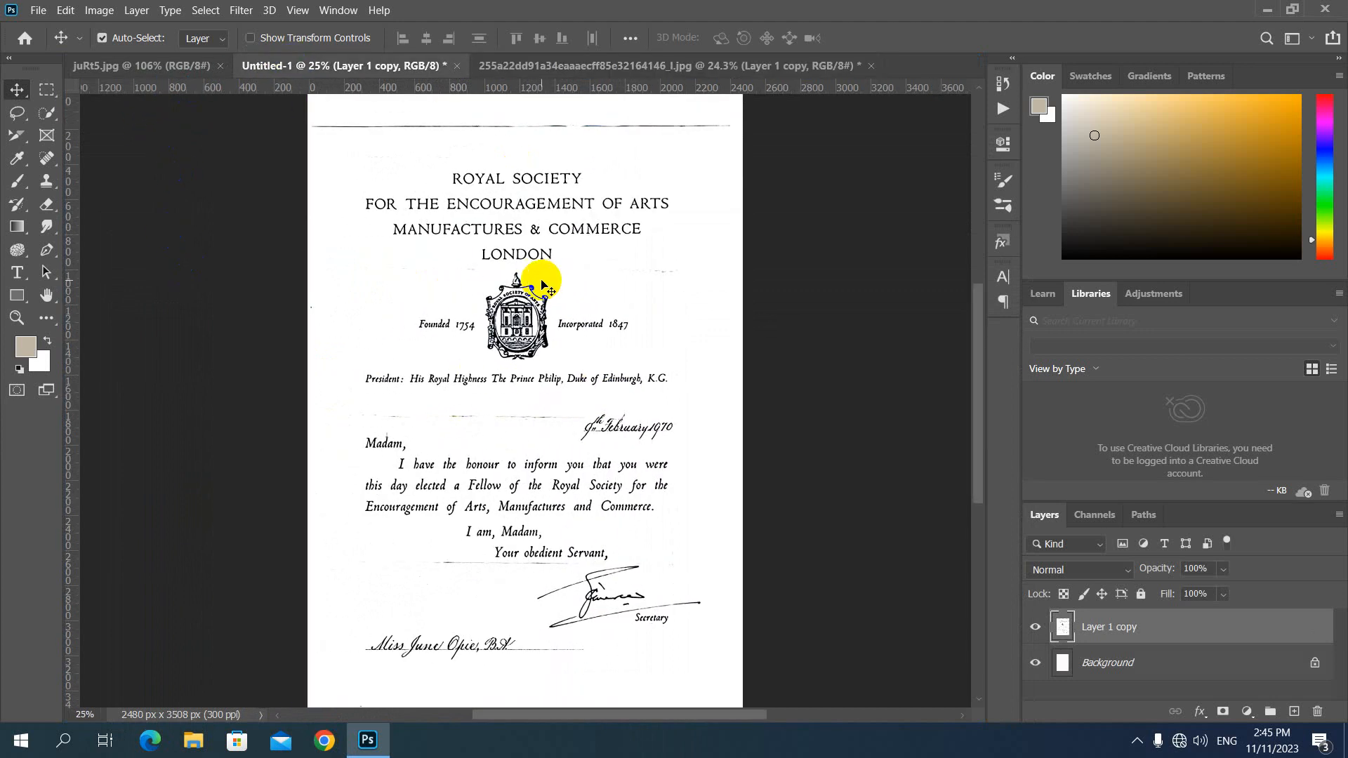
pyautogui.scroll(-3, 538, 357)
pyautogui.scroll(2, 533, 354)
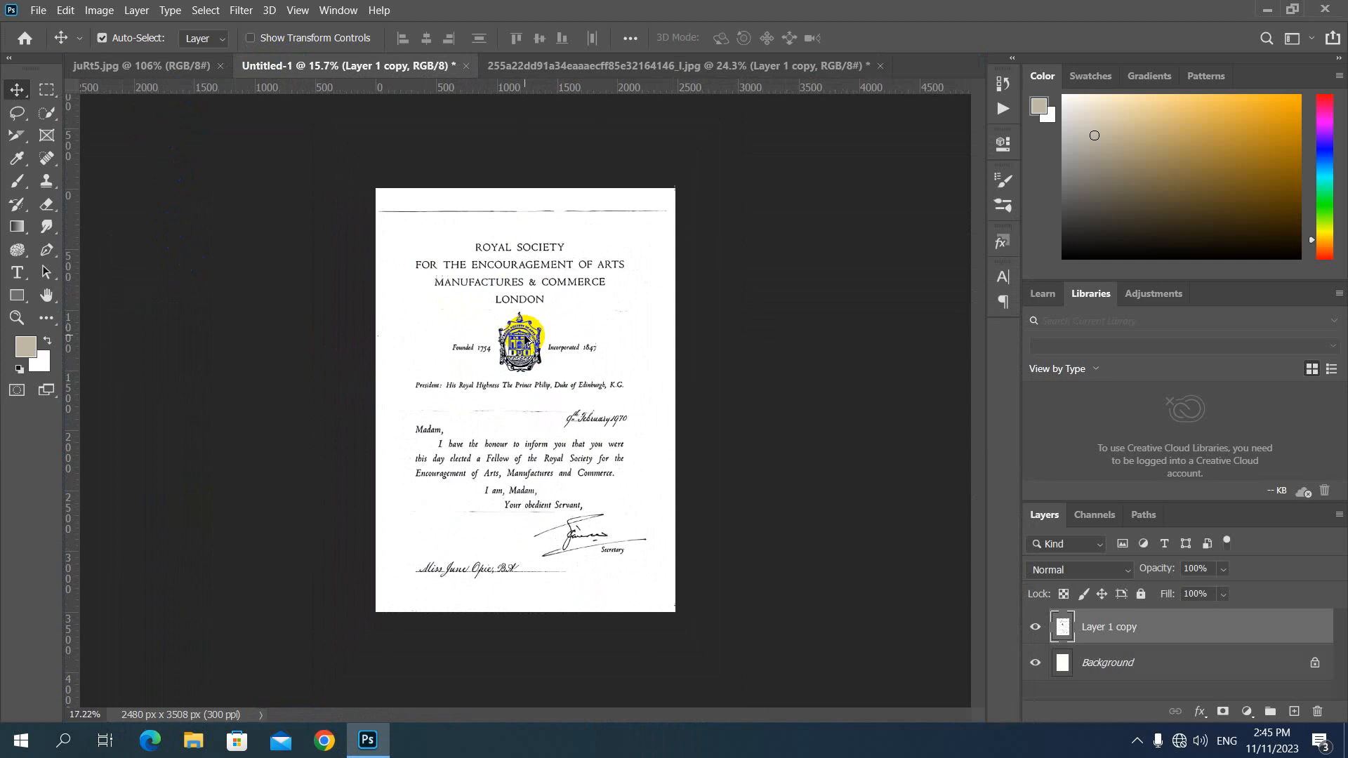
pyautogui.moveTo(522, 328); pyautogui.dragTo(522, 303)
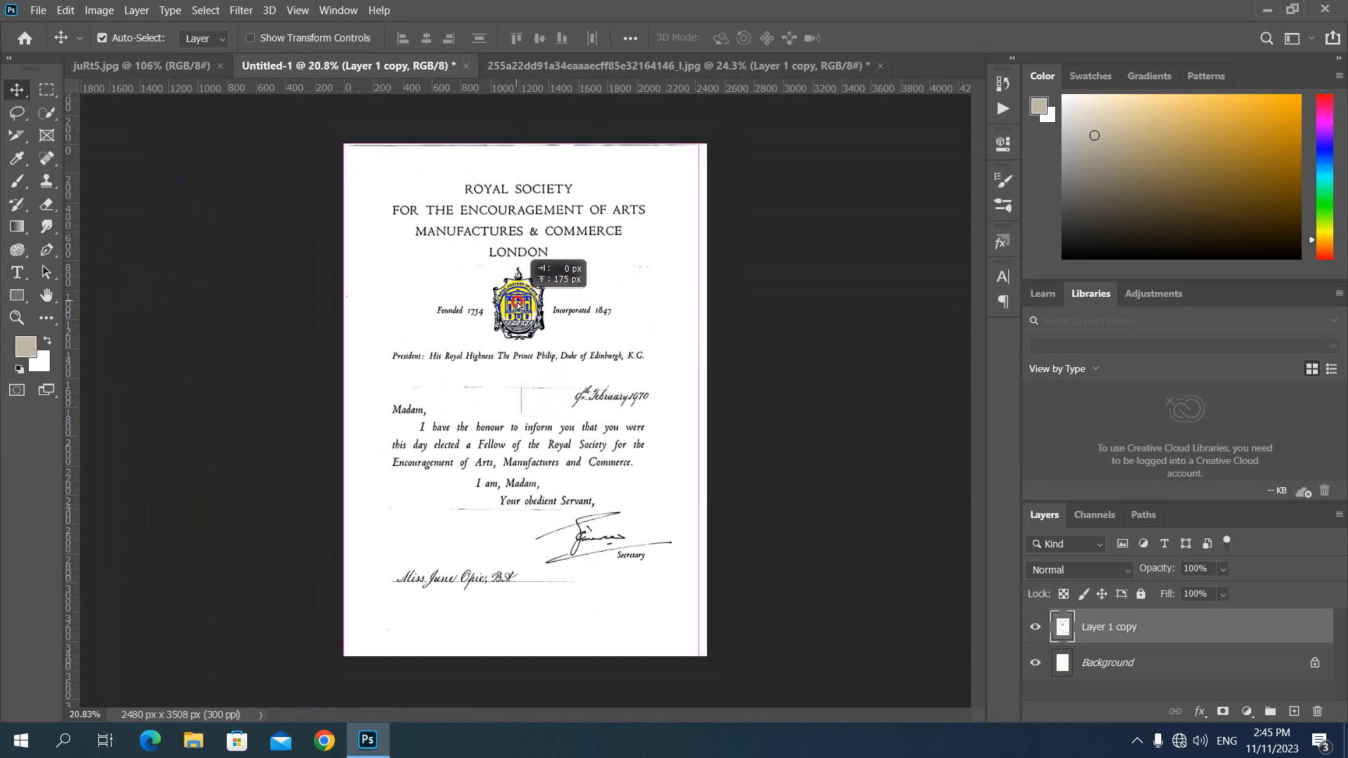
pyautogui.press('ctrl')
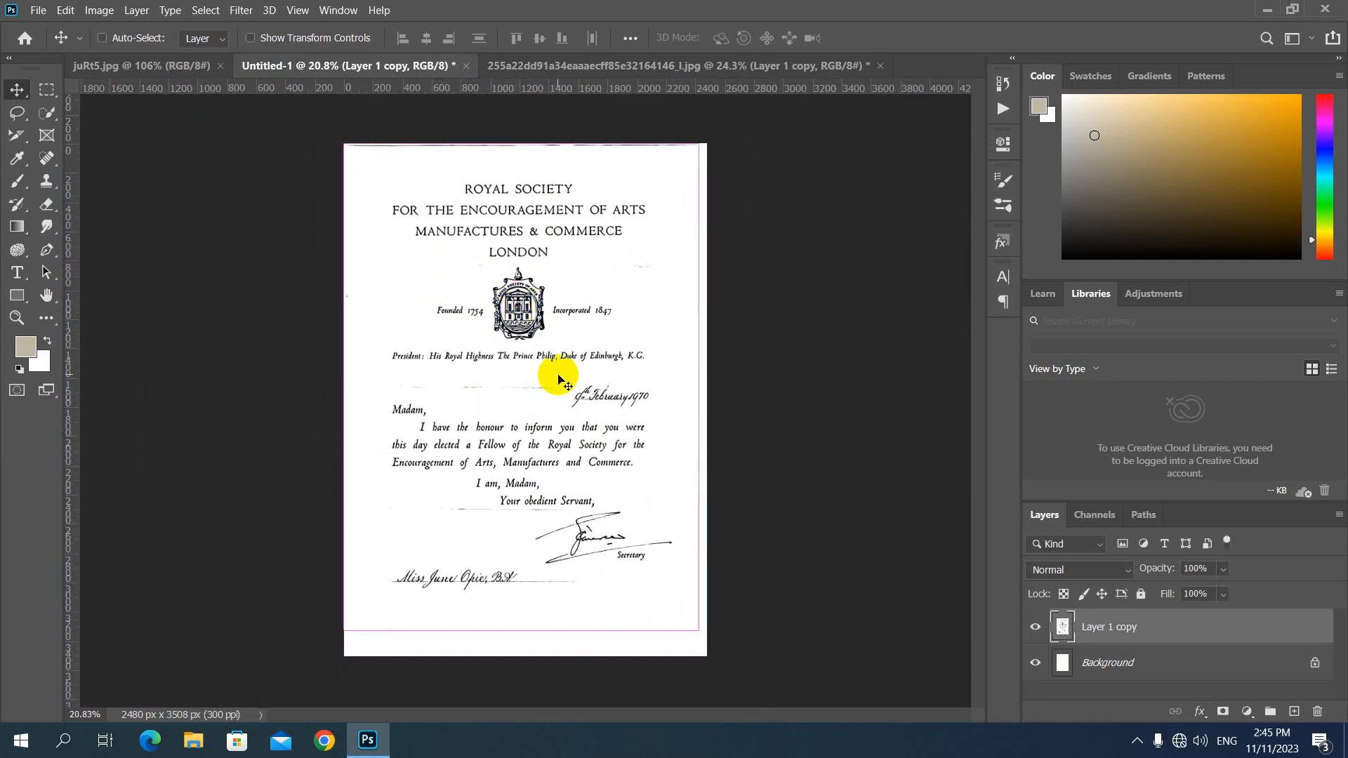
# - Scale the letter layer to 109.11%, center it over the A4 page, and apply the transform
pyautogui.hotkey('ctrl', 't')
pyautogui.moveTo(700, 632); pyautogui.dragTo(736, 677)
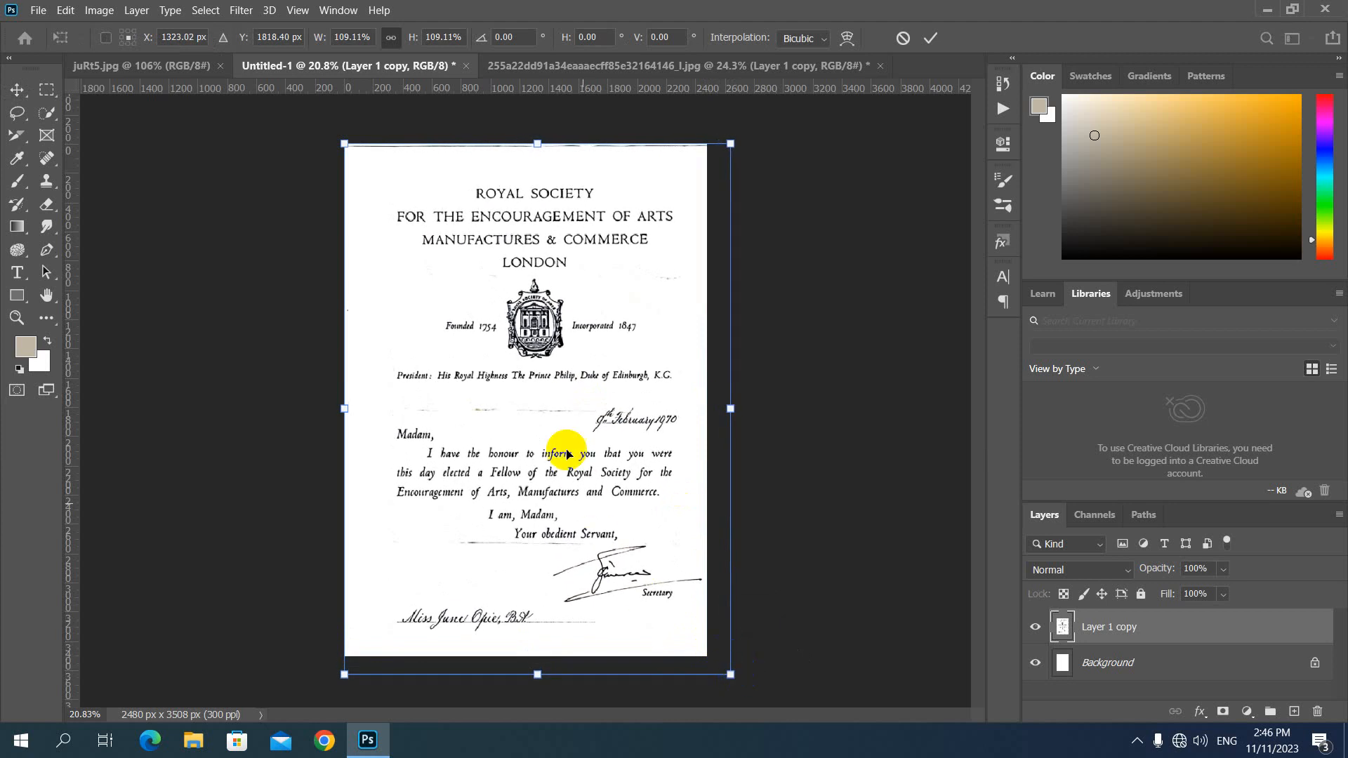
pyautogui.moveTo(568, 453); pyautogui.dragTo(549, 436)
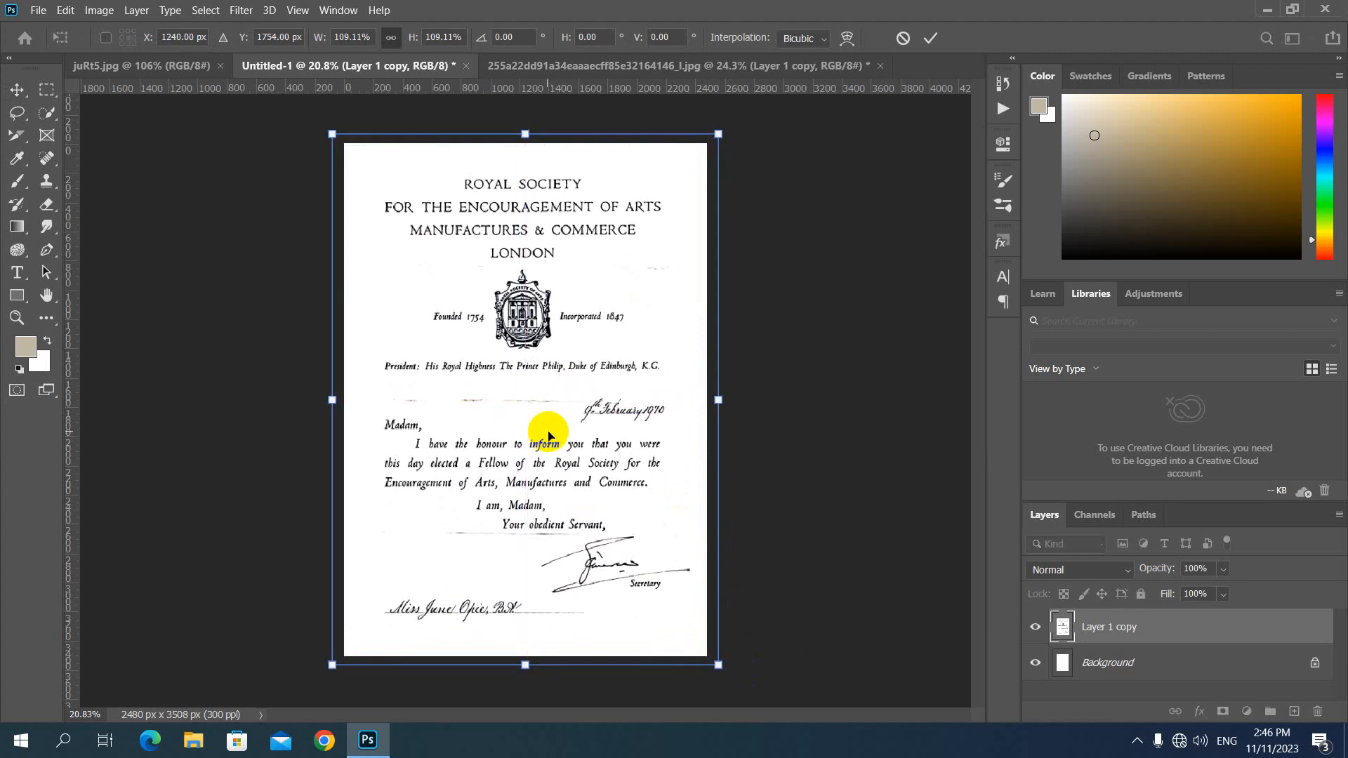
pyautogui.press('Right')
pyautogui.press('Right')
pyautogui.press('Right')
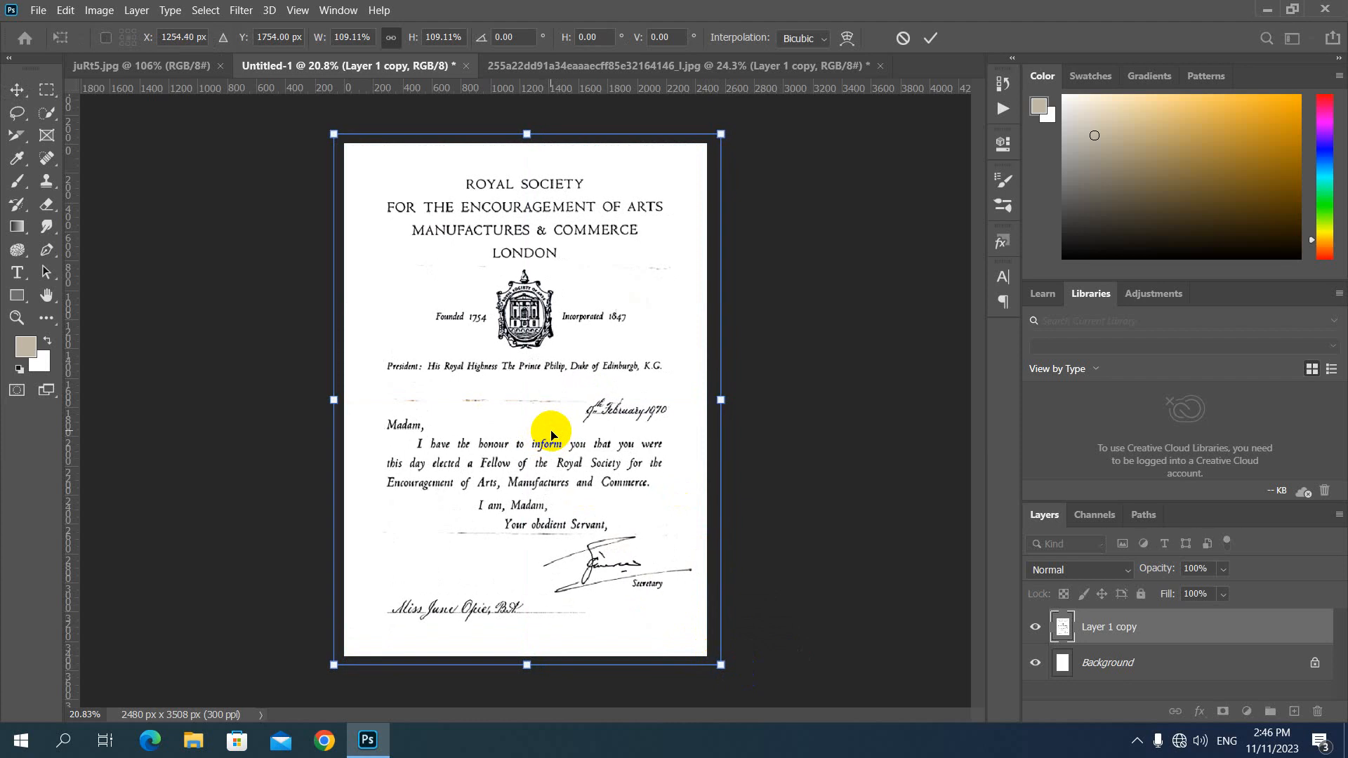
pyautogui.press('Return')
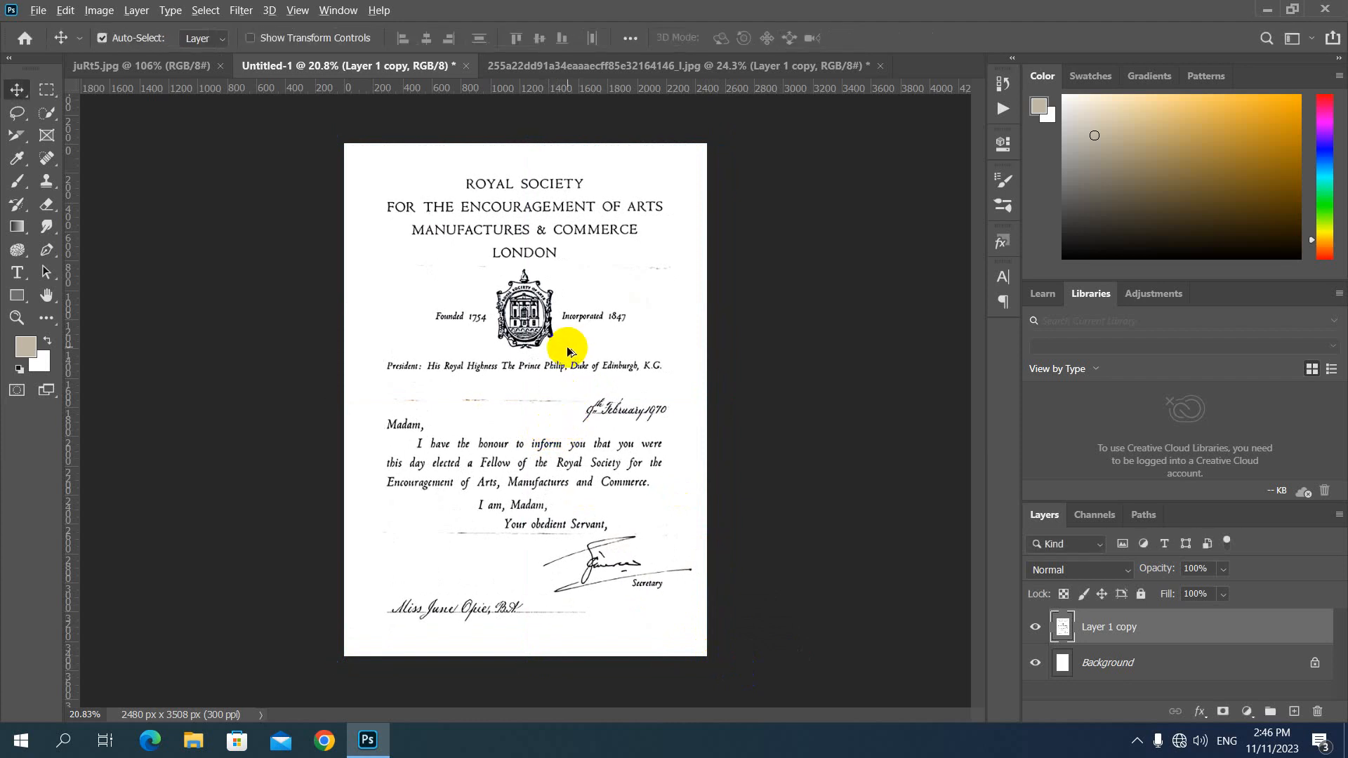
pyautogui.scroll(2, 566, 349)
pyautogui.scroll(-3, 566, 349)
pyautogui.scroll(1, 566, 349)
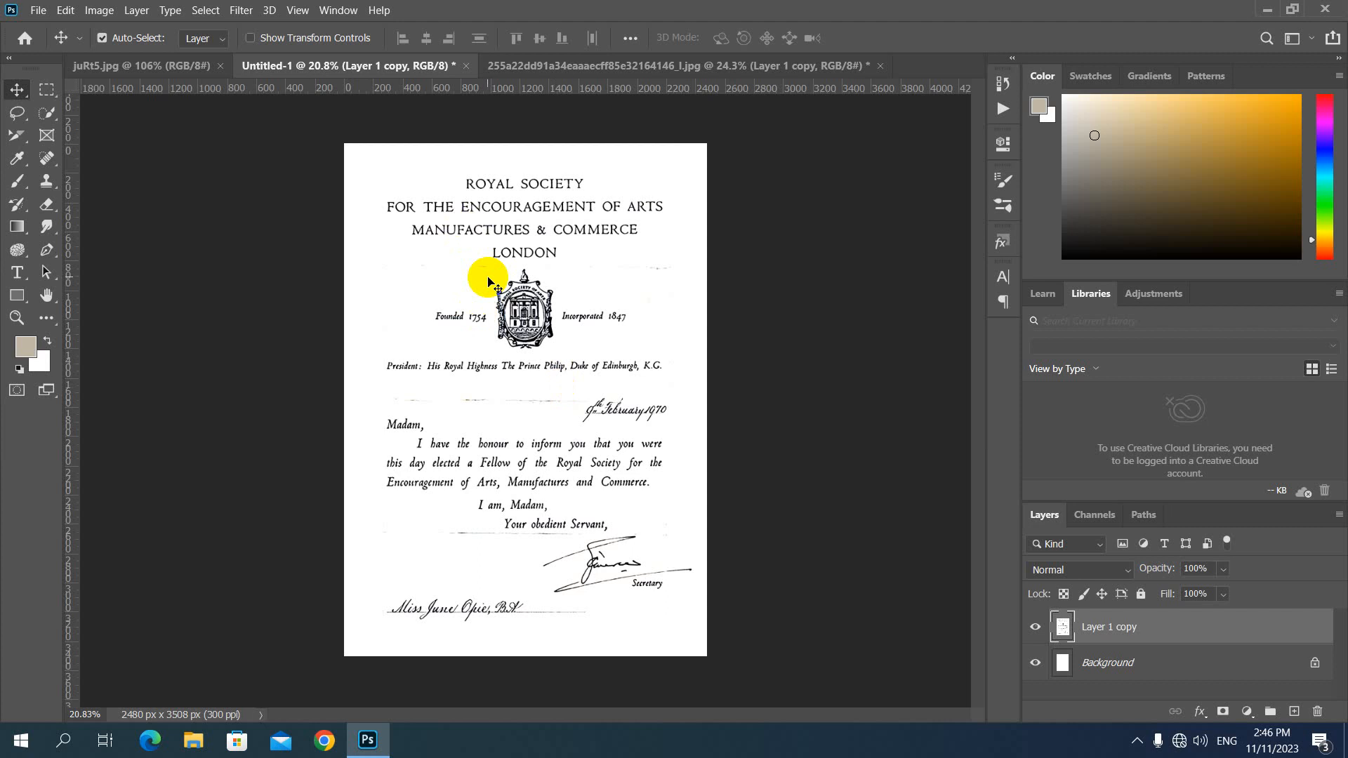
# - Switch to the juRt5.jpg sheet music scan and duplicate its Background layer
pyautogui.click(161, 70)
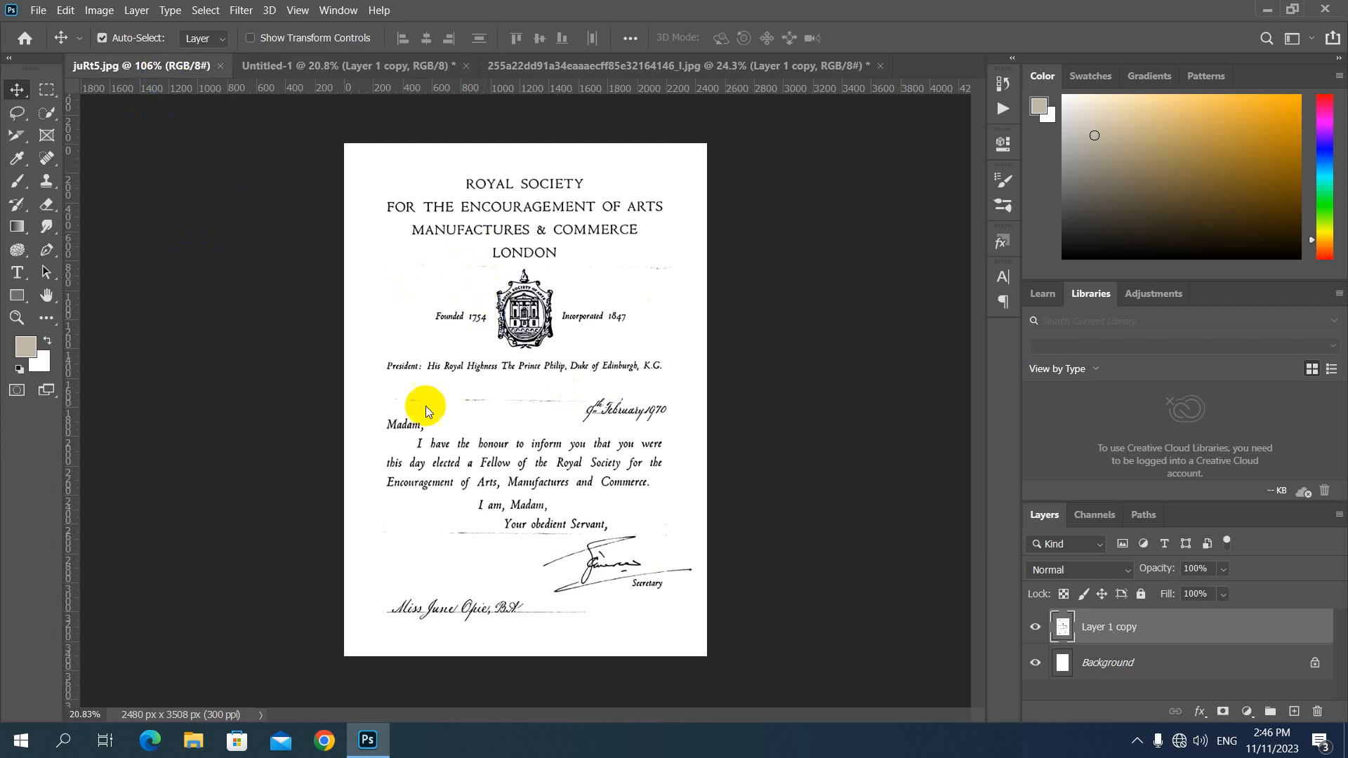
pyautogui.scroll(-2, 509, 353)
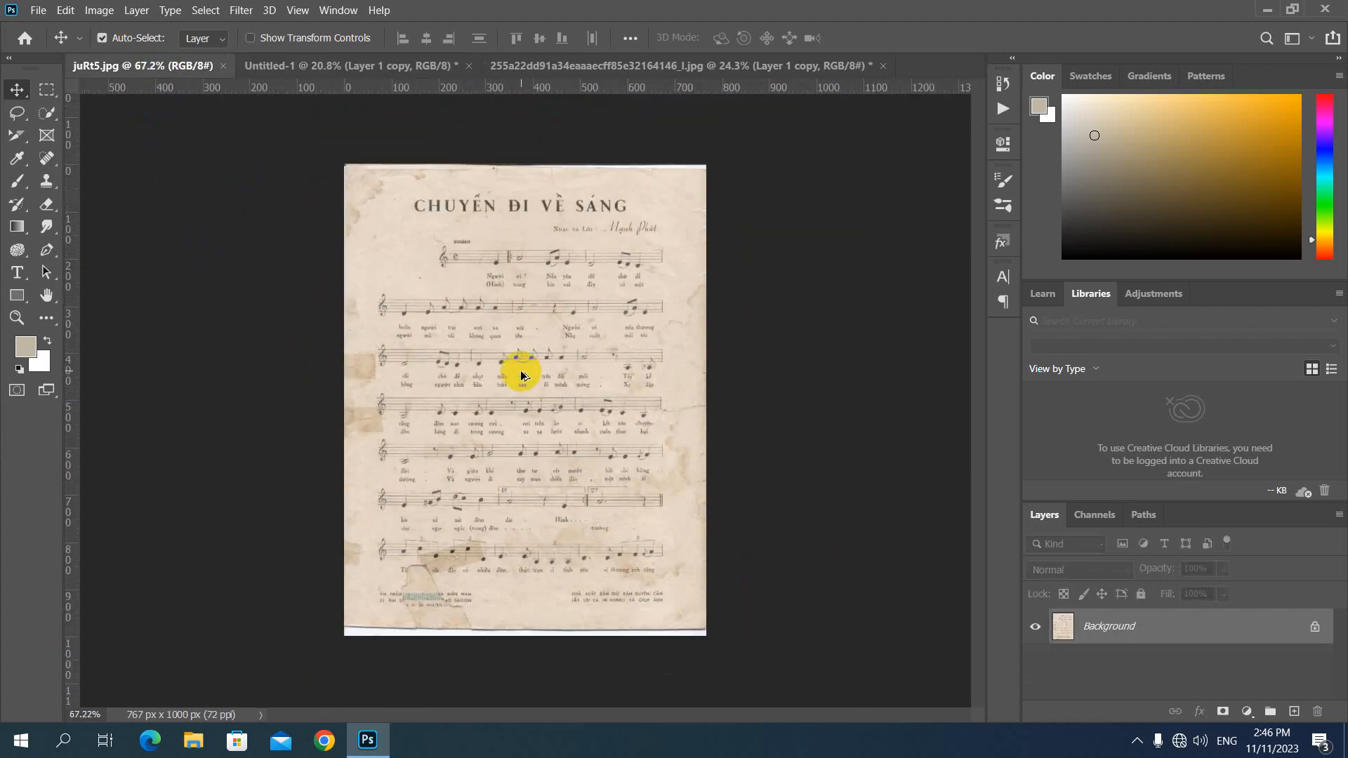
pyautogui.scroll(1, 520, 373)
pyautogui.scroll(-1, 519, 374)
pyautogui.scroll(1, 519, 372)
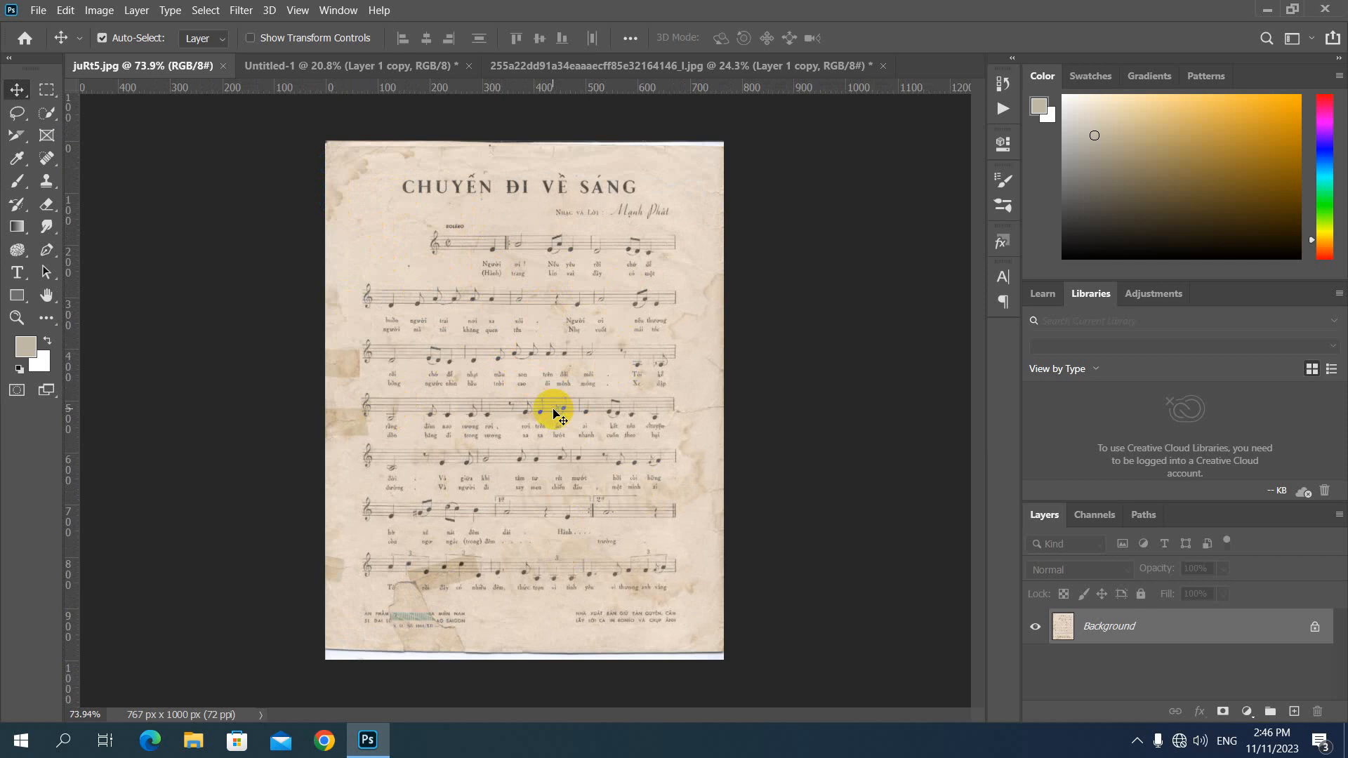
pyautogui.hotkey('ctrl', 'j')
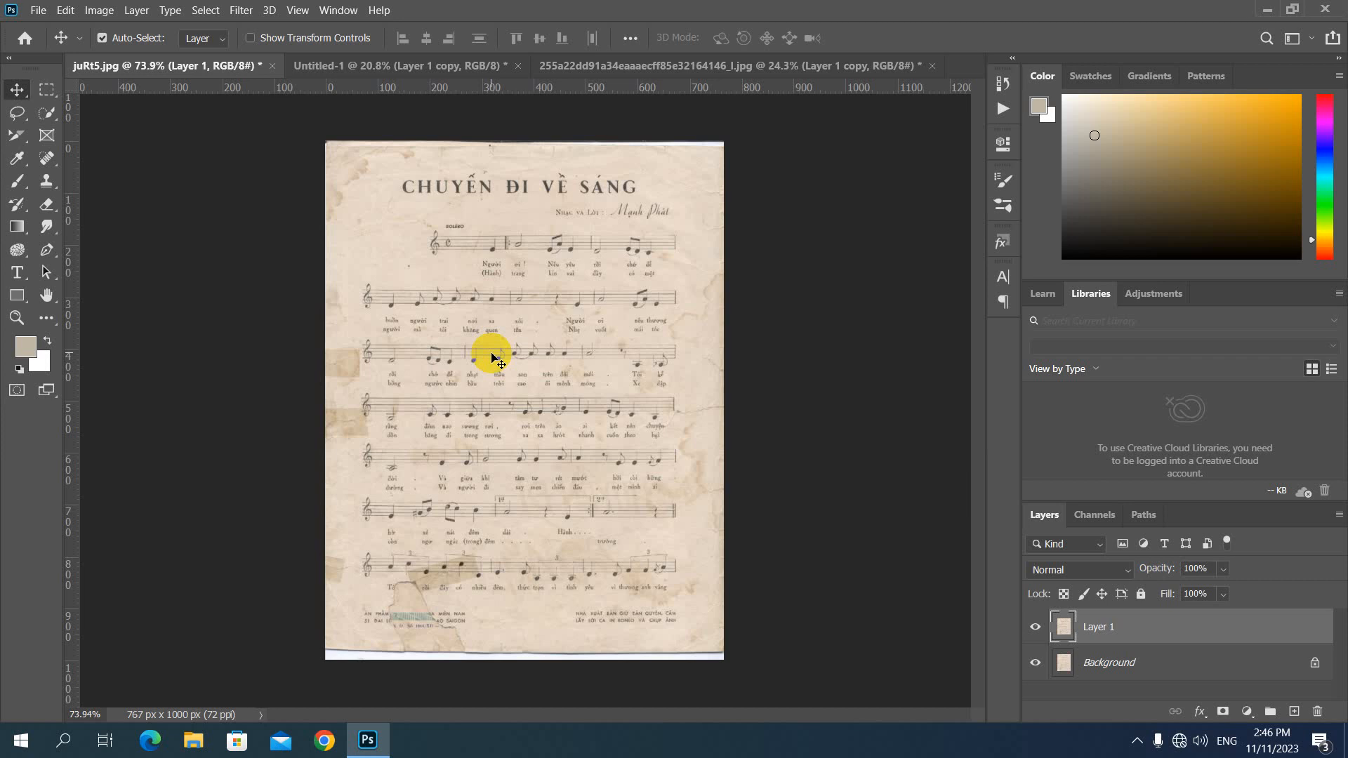
# - Whiten Layer 1 with Levels, sampling the white point from the upper-left paper and then the stain beside the fourth staff
pyautogui.hotkey('ctrl', 'l')
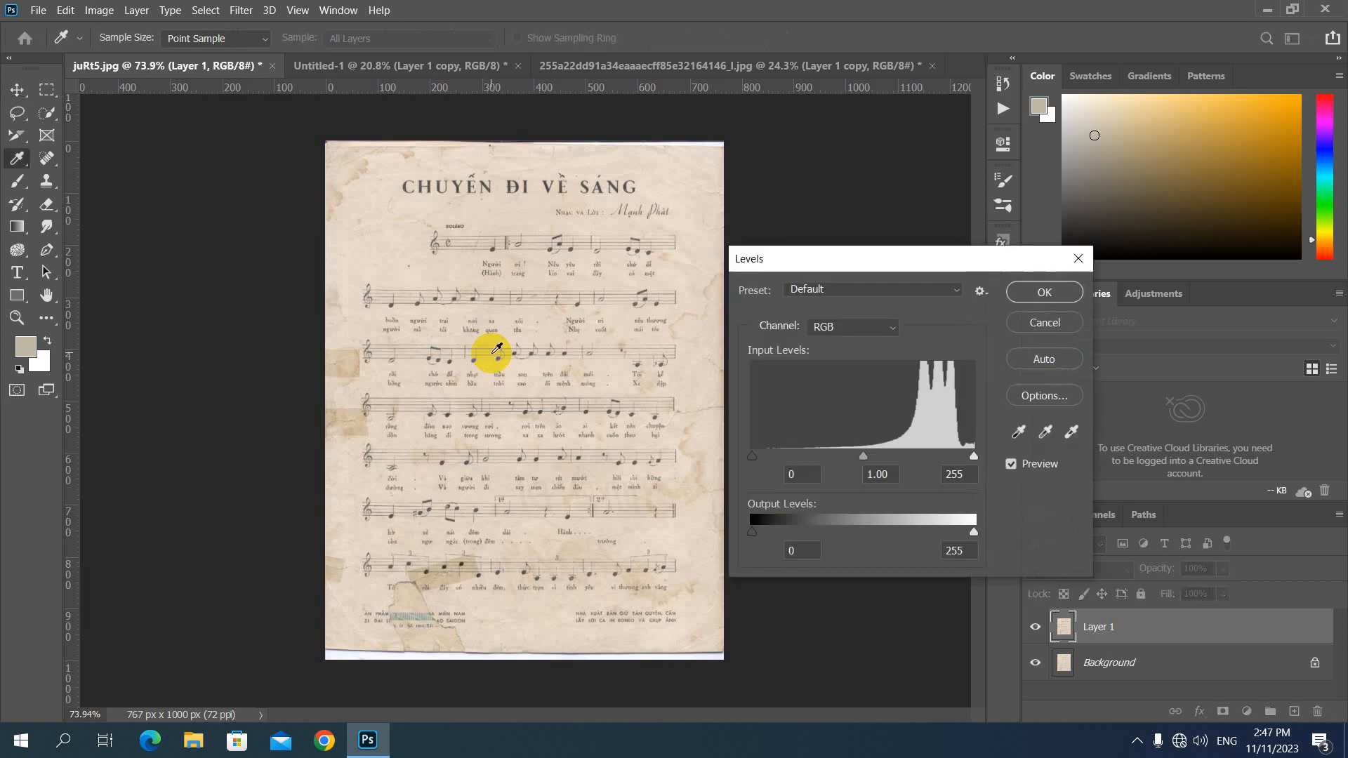
pyautogui.moveTo(822, 259); pyautogui.dragTo(802, 263)
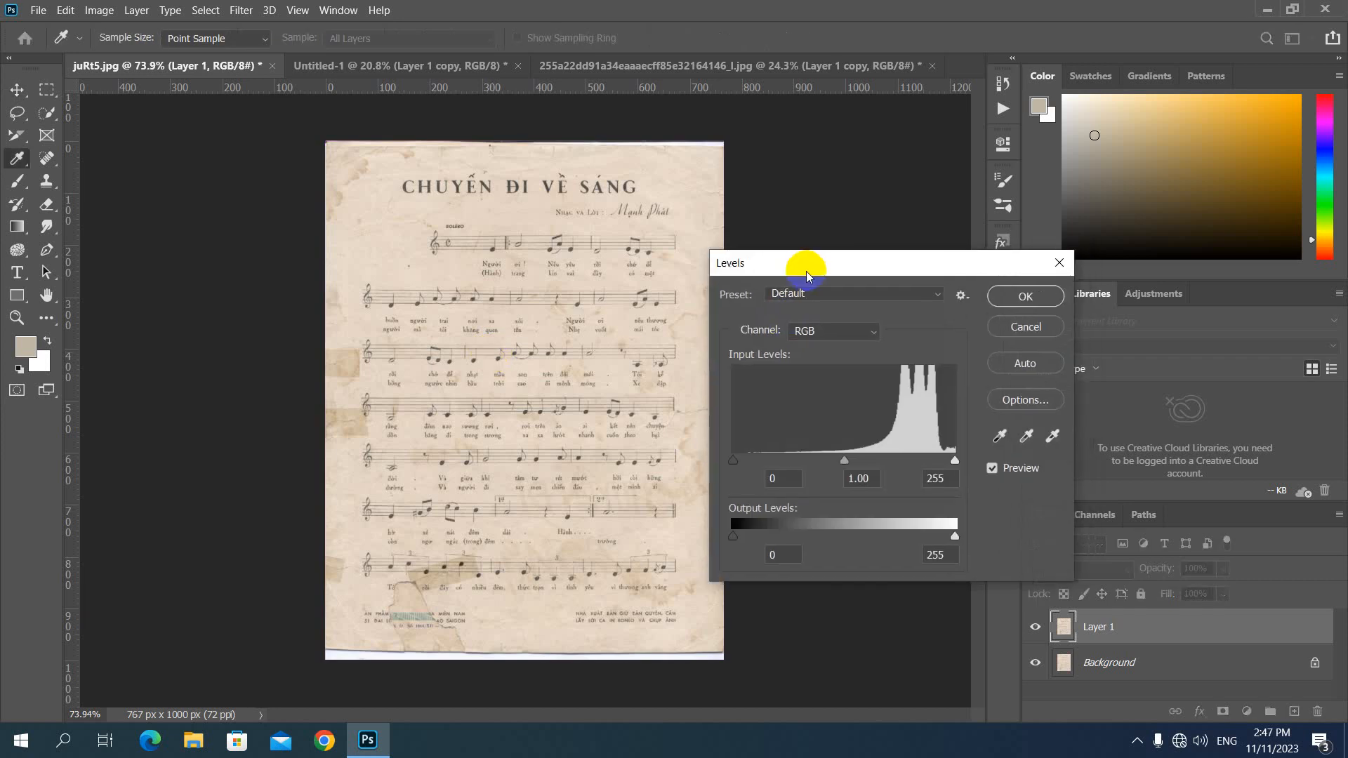
pyautogui.click(1053, 439)
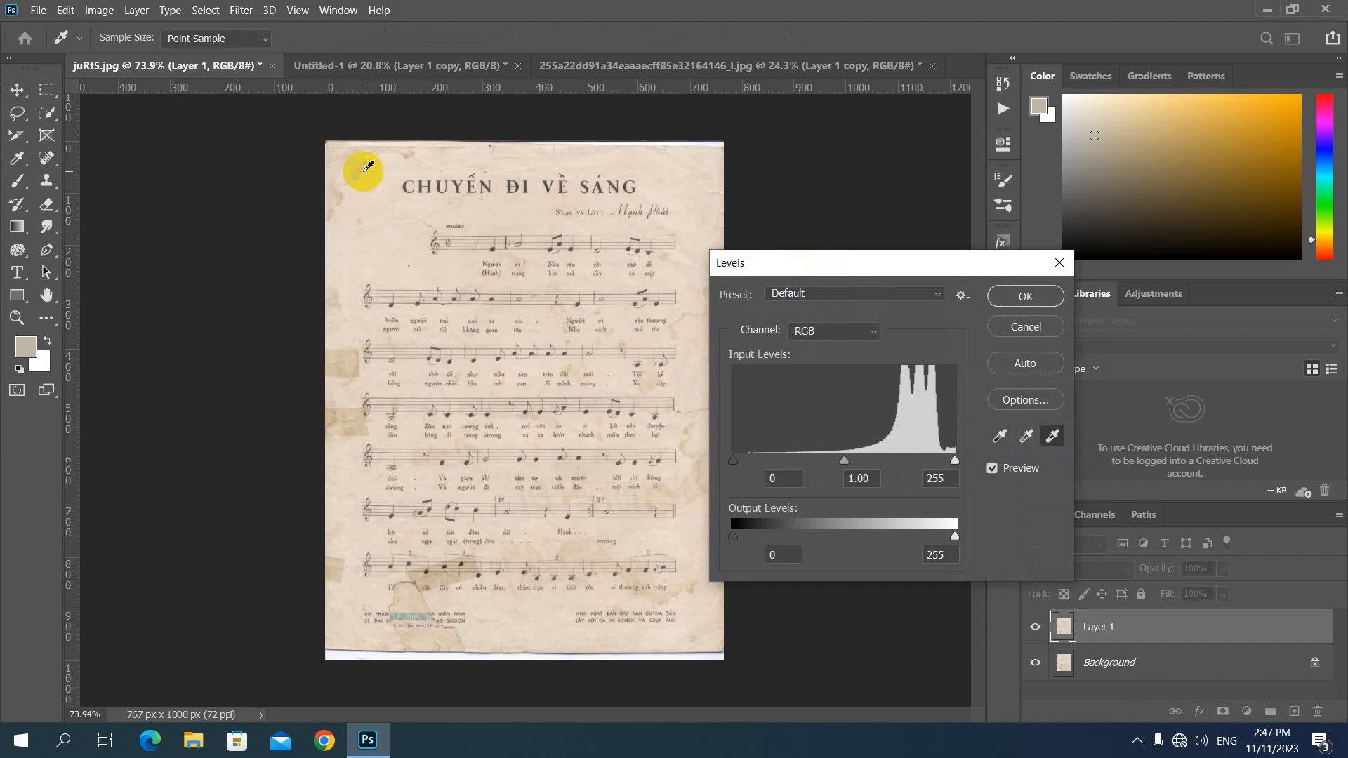
pyautogui.click(366, 167)
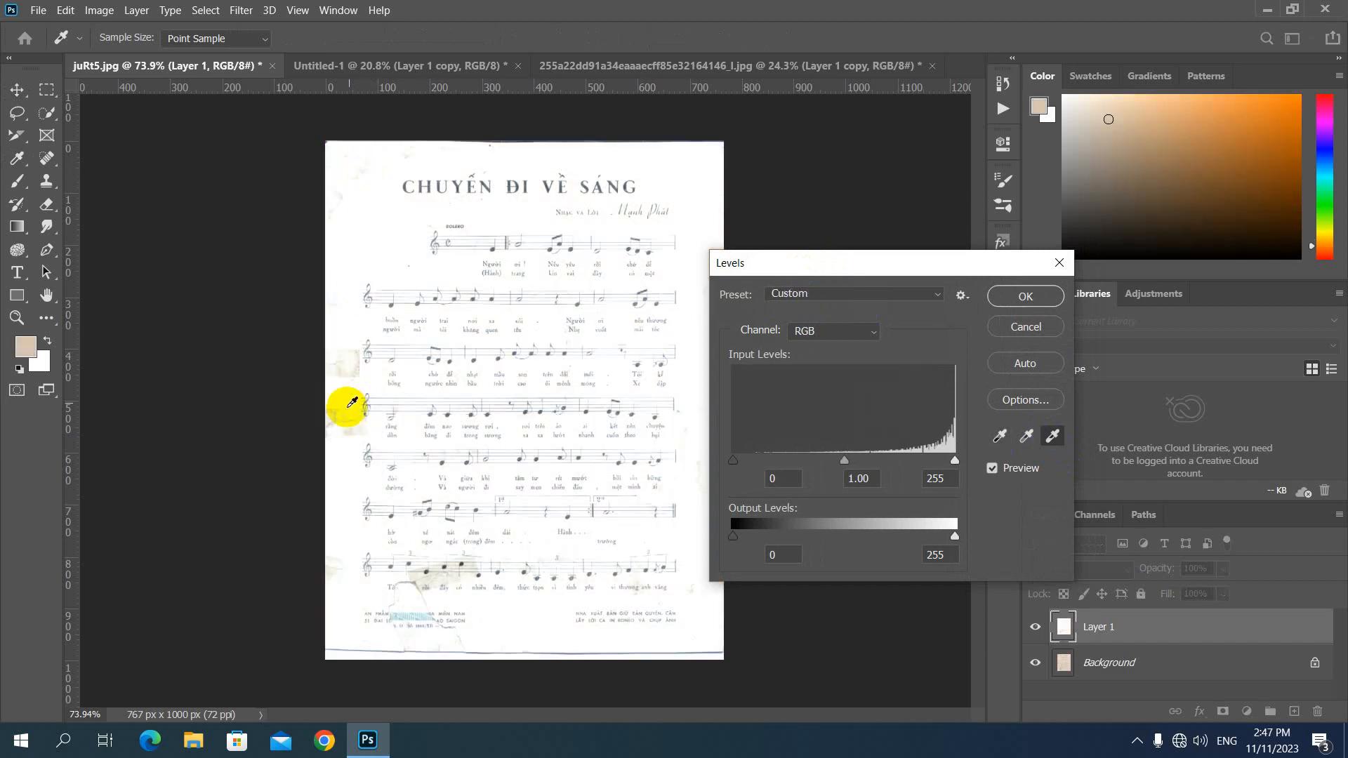
pyautogui.click(337, 410)
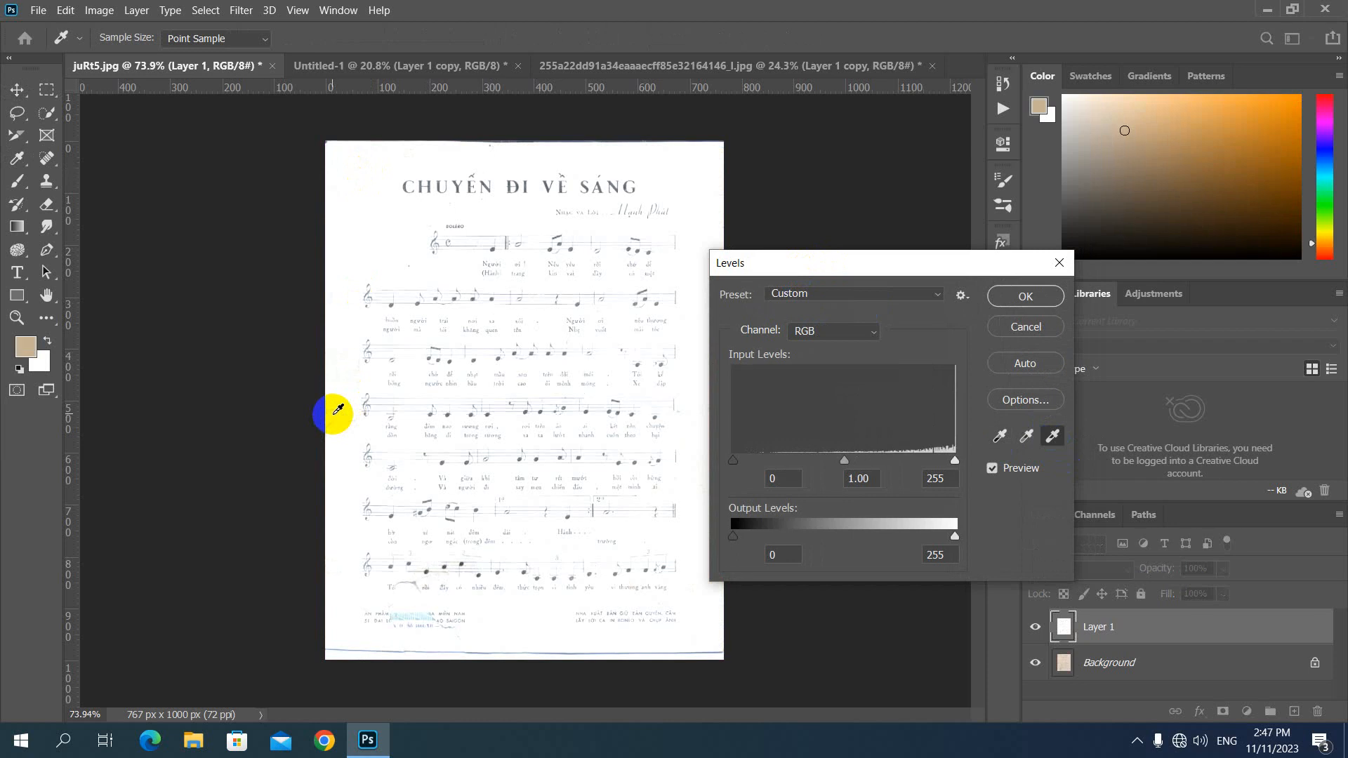
pyautogui.click(1026, 296)
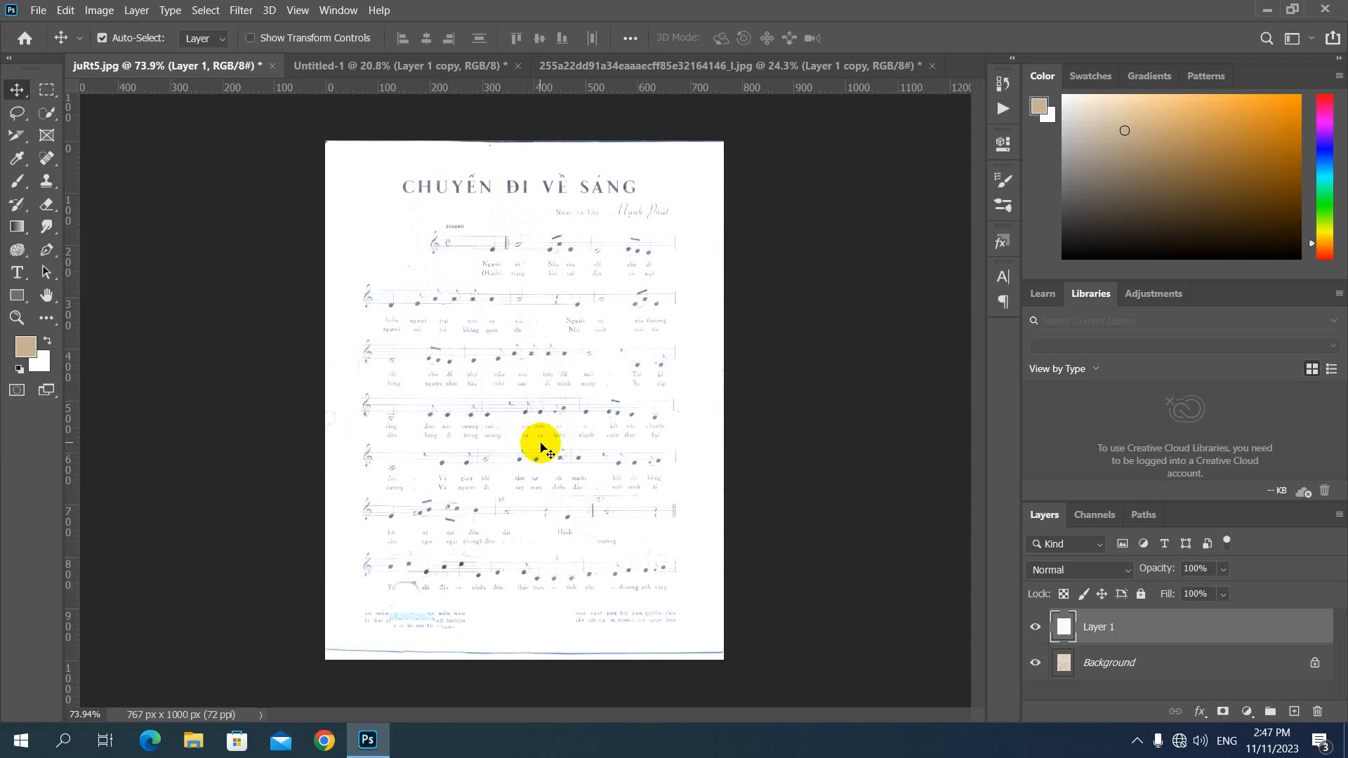
# - Darken the notes and text on Layer 1 with Levels, sampling the black point from the upper-right paper and setting the white input level to 252
pyautogui.hotkey('ctrl', 'l')
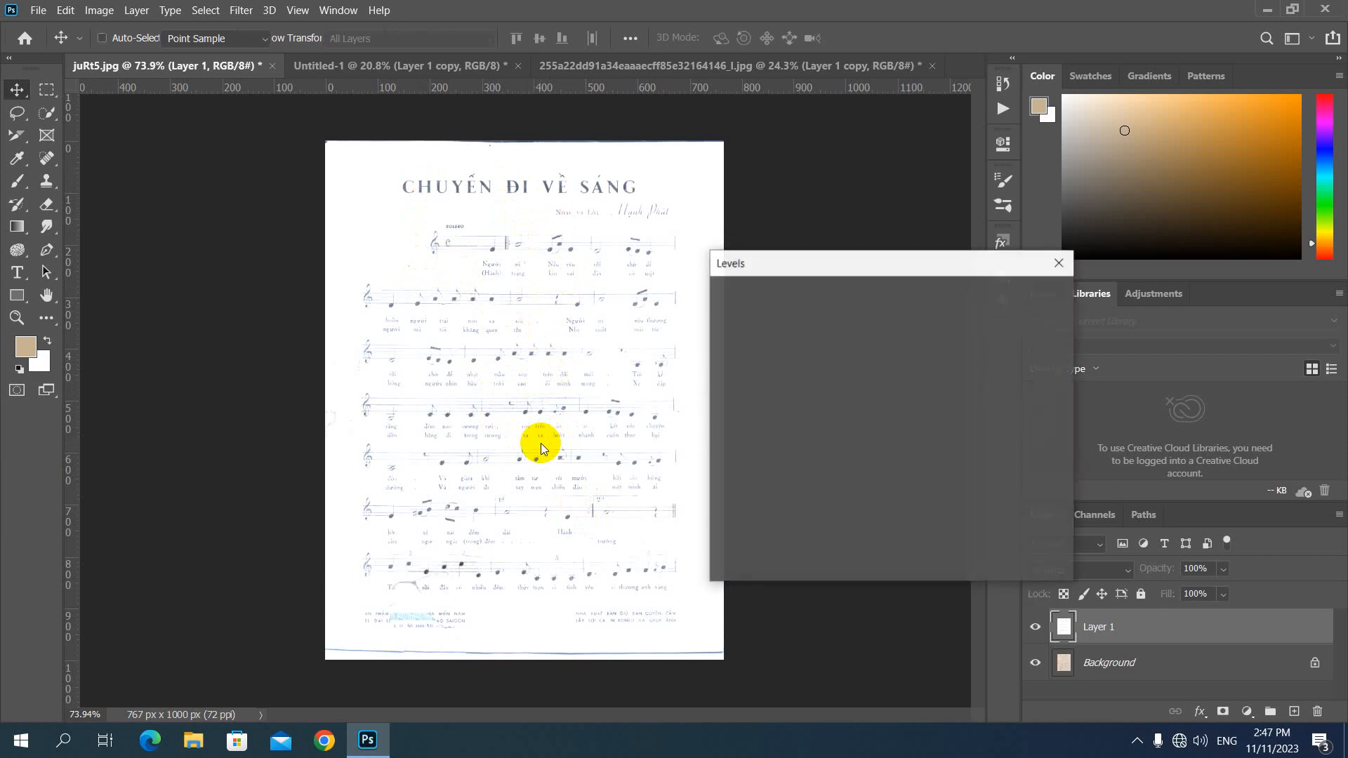
pyautogui.moveTo(874, 259); pyautogui.dragTo(938, 264)
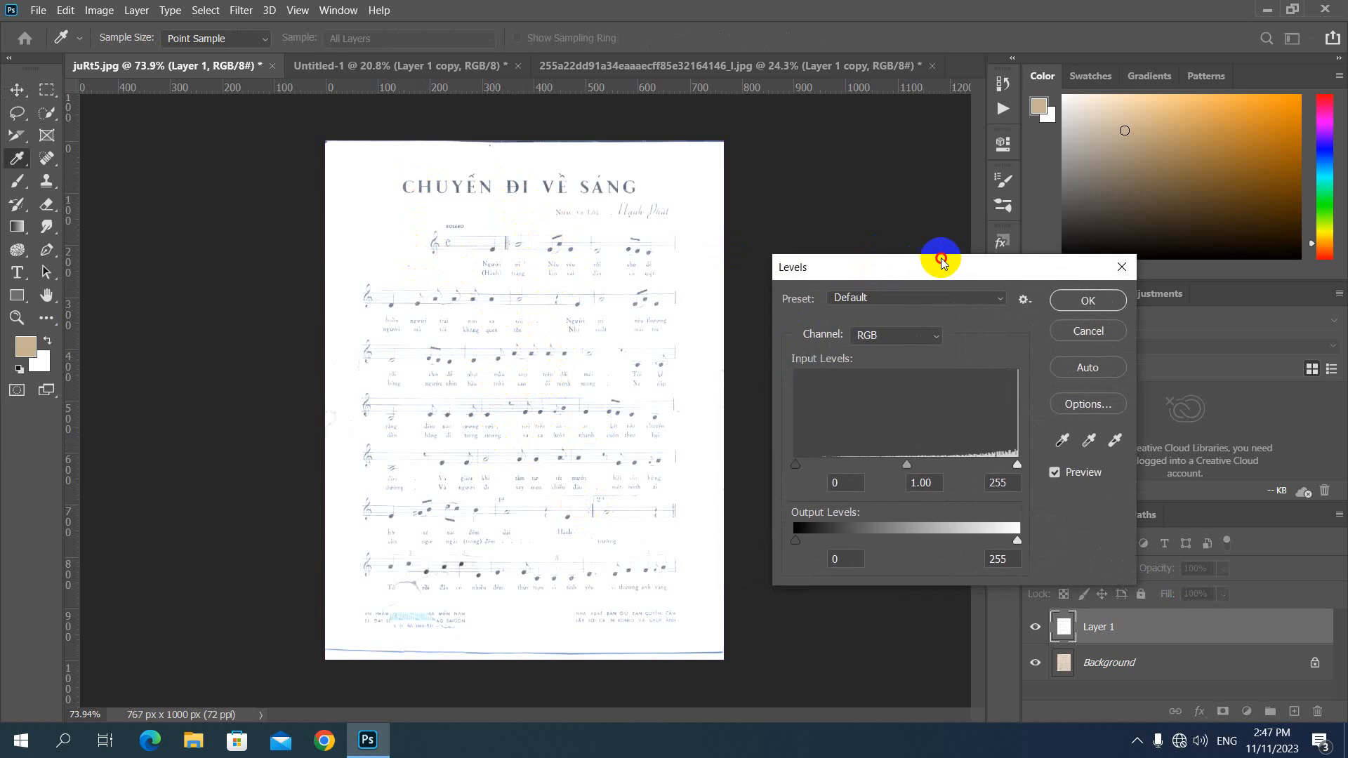
pyautogui.click(1065, 442)
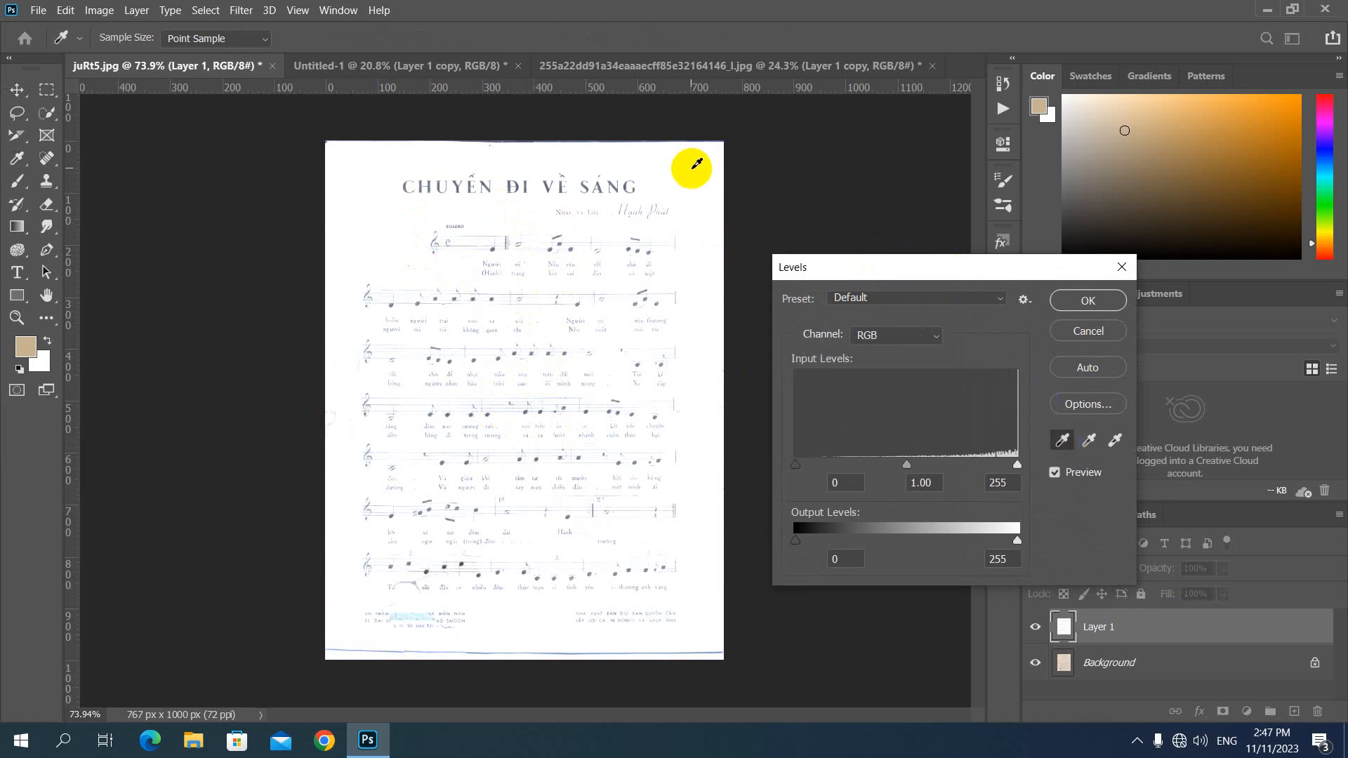
pyautogui.click(696, 163)
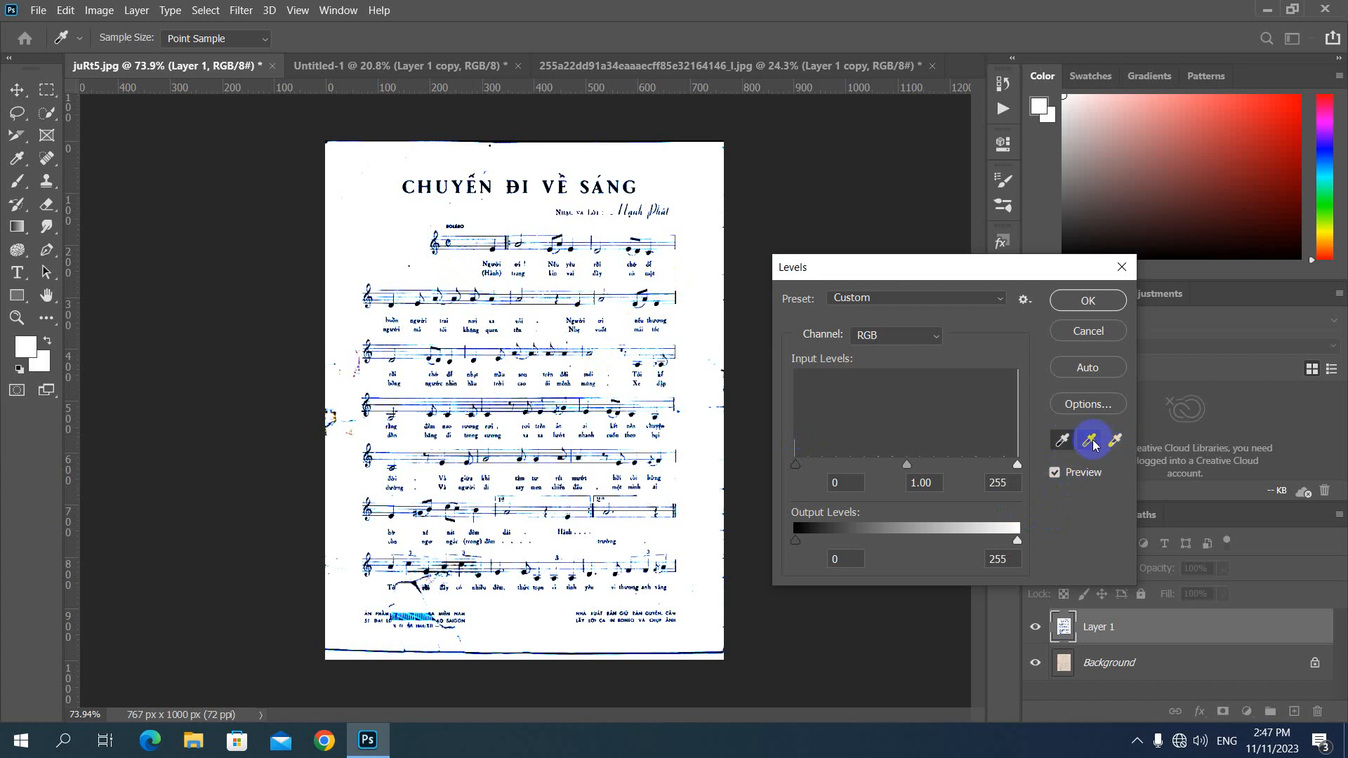
pyautogui.click(1115, 443)
pyautogui.click(1064, 442)
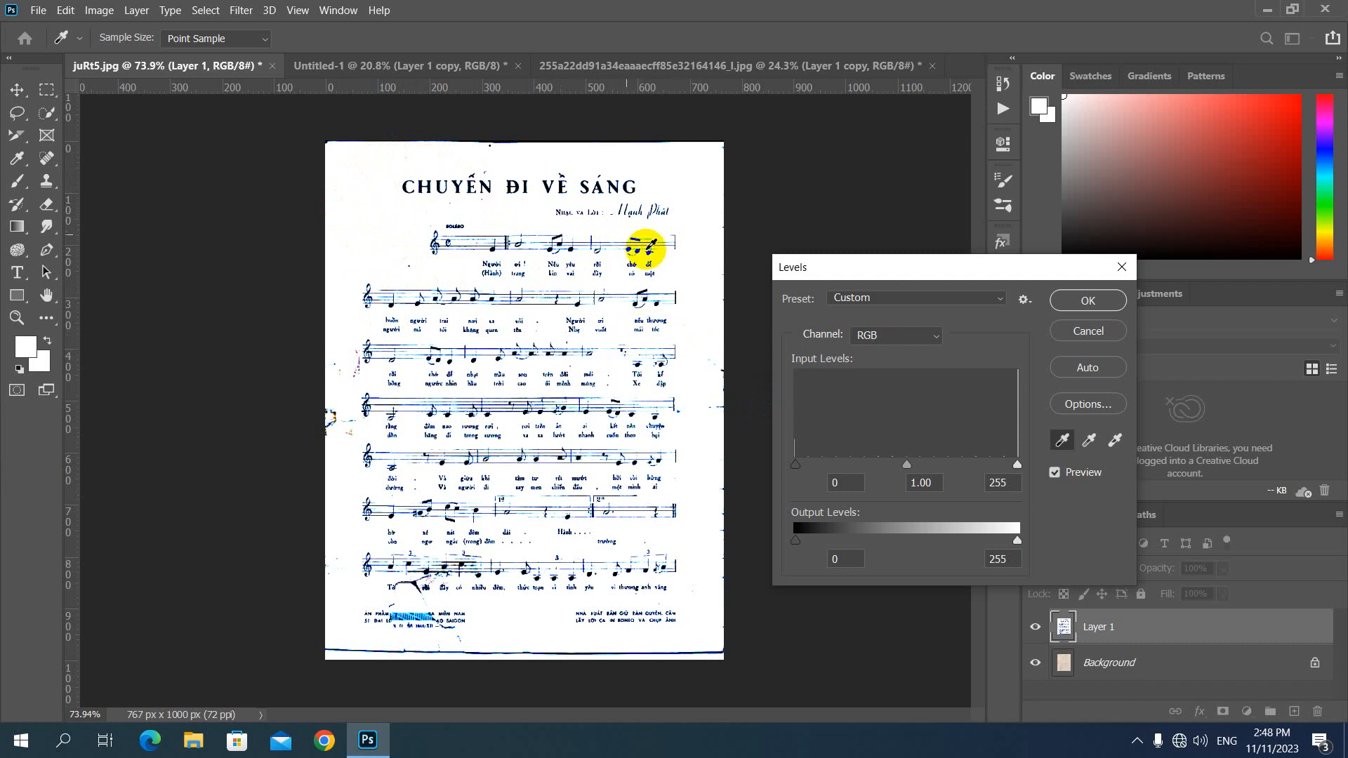
pyautogui.click(1062, 441)
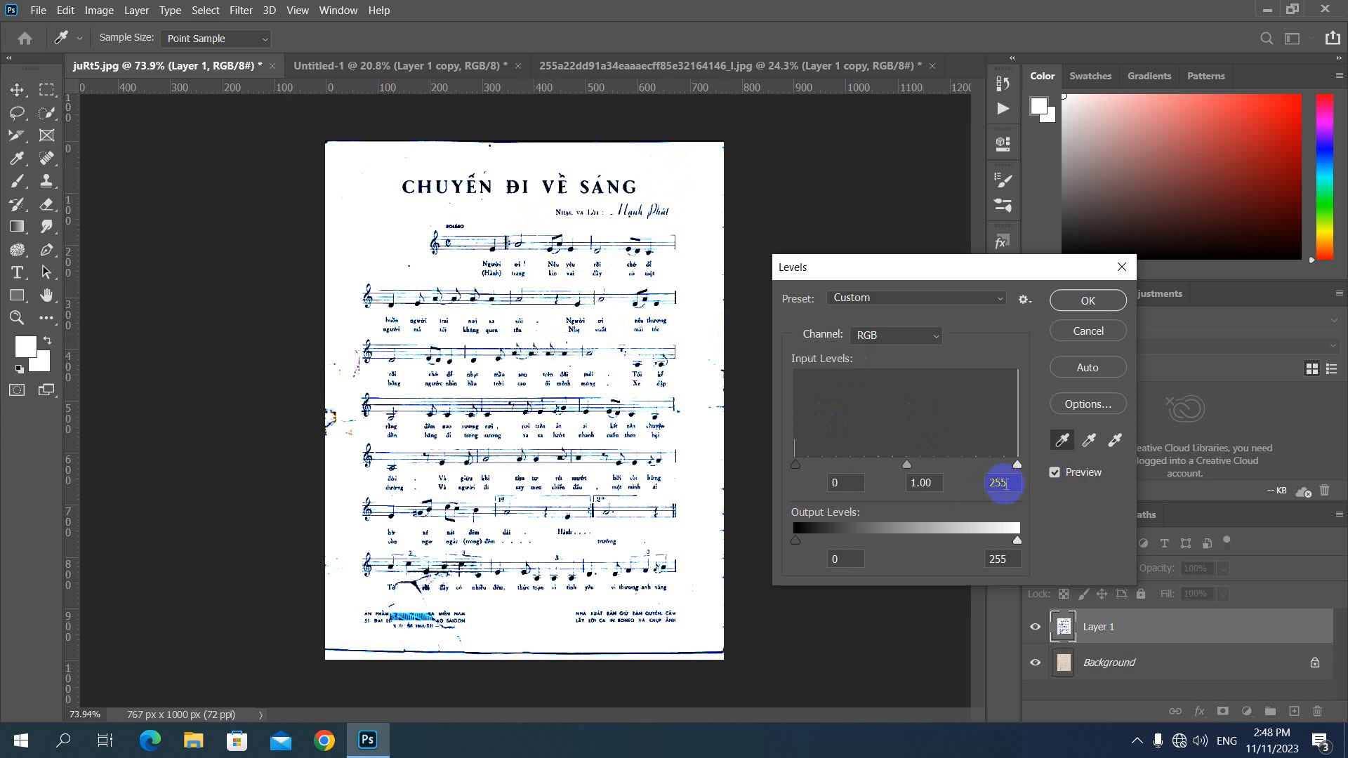
pyautogui.moveTo(1017, 469)
pyautogui.mouseDown()
pyautogui.moveTo(969, 466)
pyautogui.moveTo(1016, 475)
pyautogui.mouseUp()
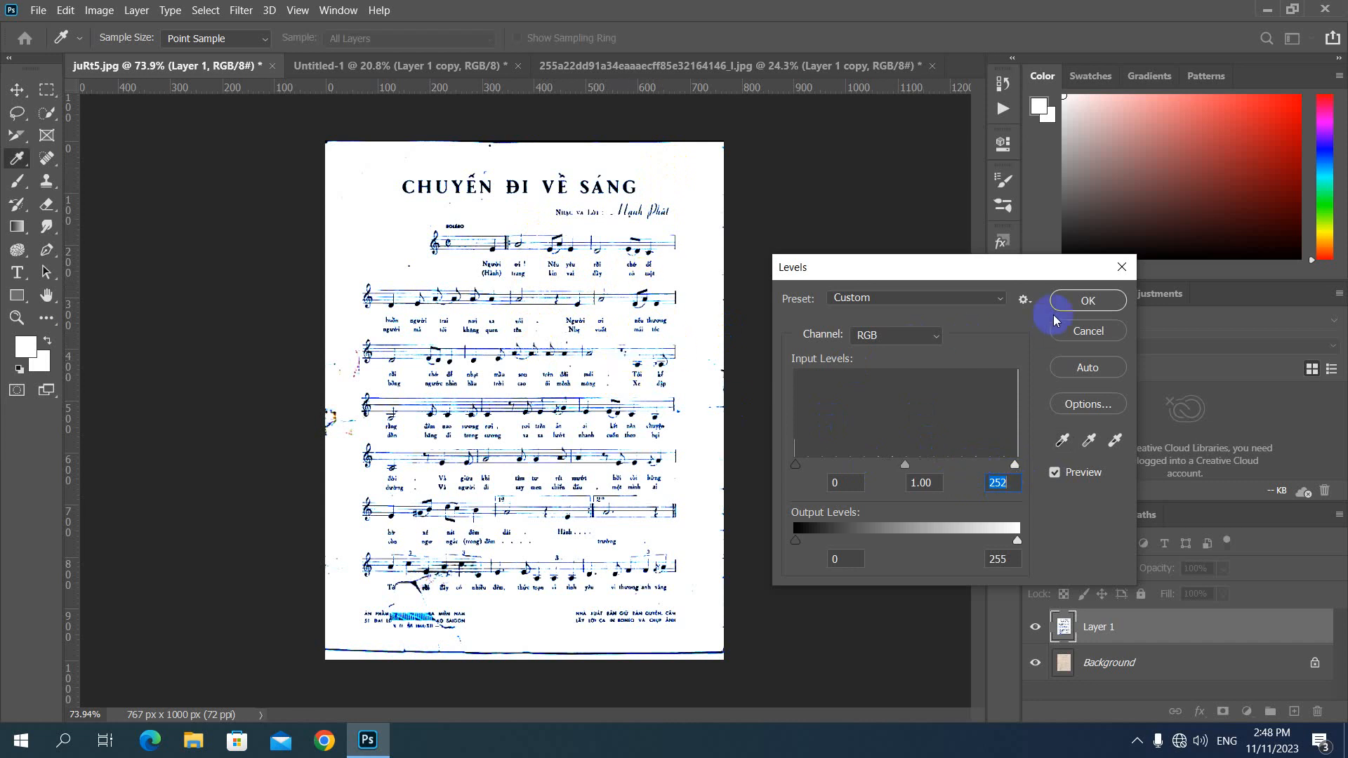
pyautogui.click(1073, 301)
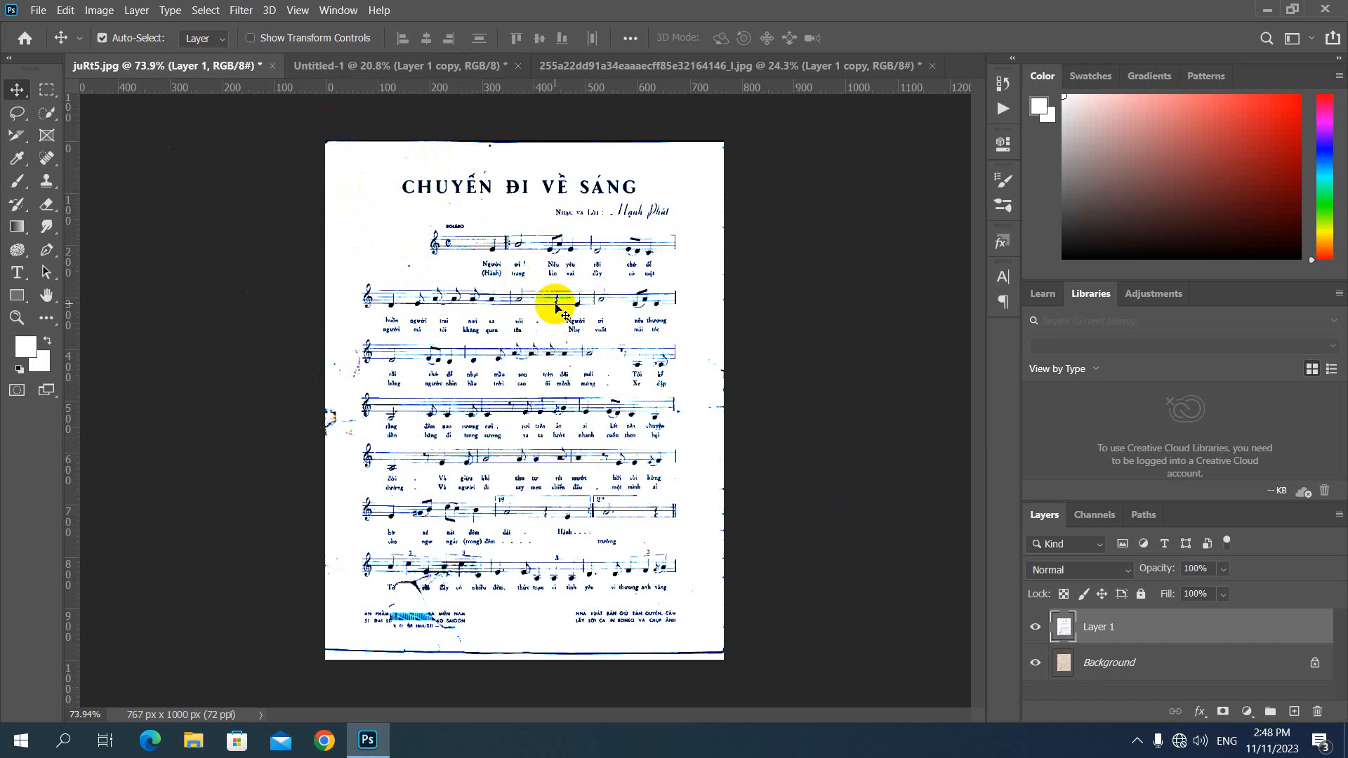
# - Switch to the Untitled-1 document with the cleaned letter
pyautogui.hotkey('ctrl', 'Tab')
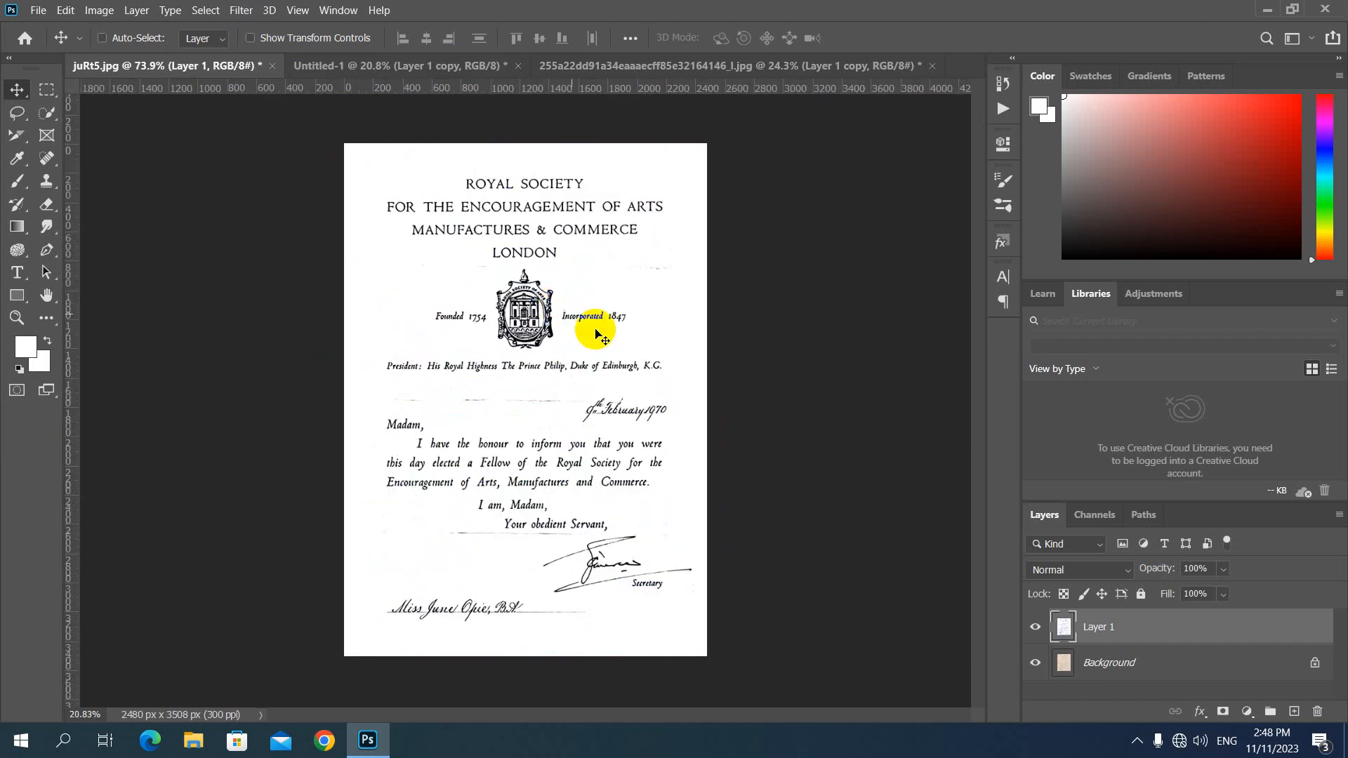